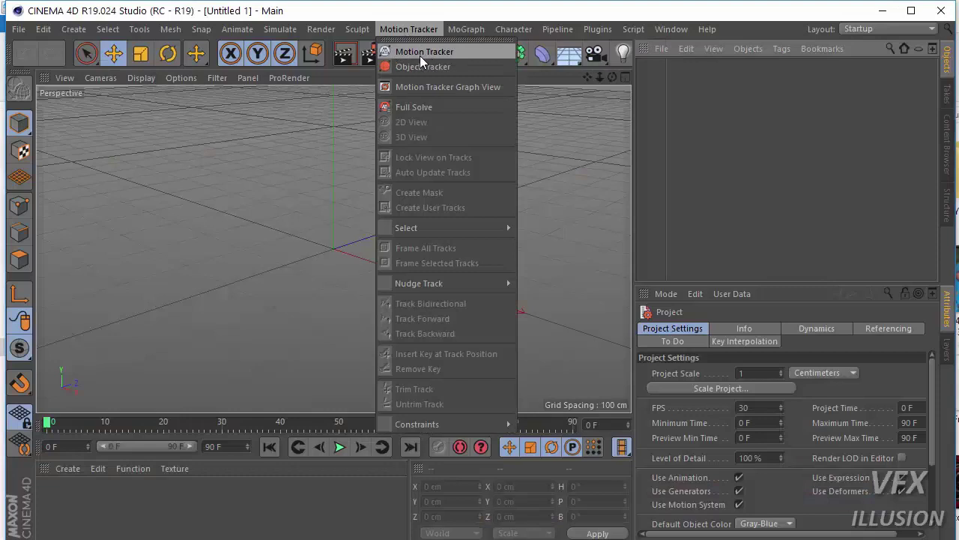
# Add a Motion Tracker and load foootage_00000.jpg from D:\Render\Sequence as its footage.
pyautogui.click(421, 54)
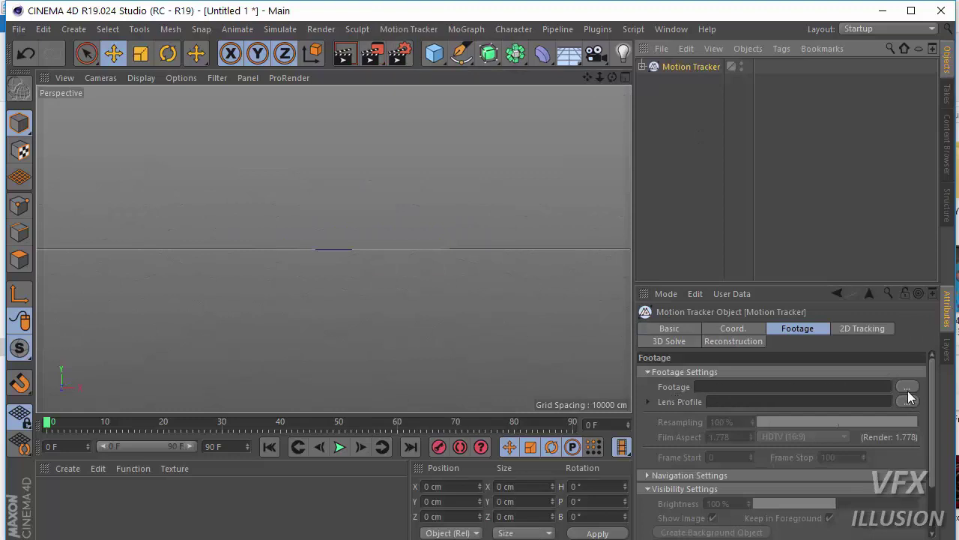
pyautogui.click(907, 386)
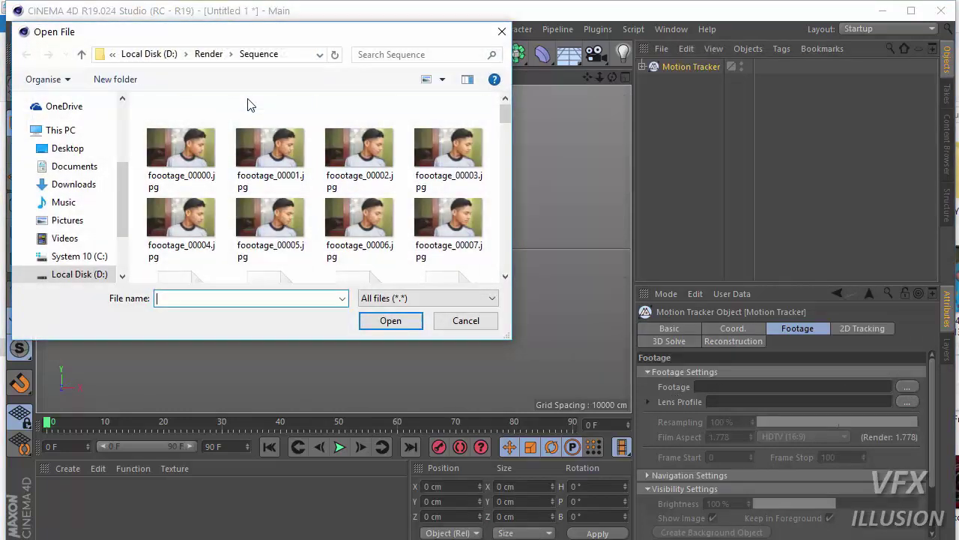
pyautogui.click(180, 150)
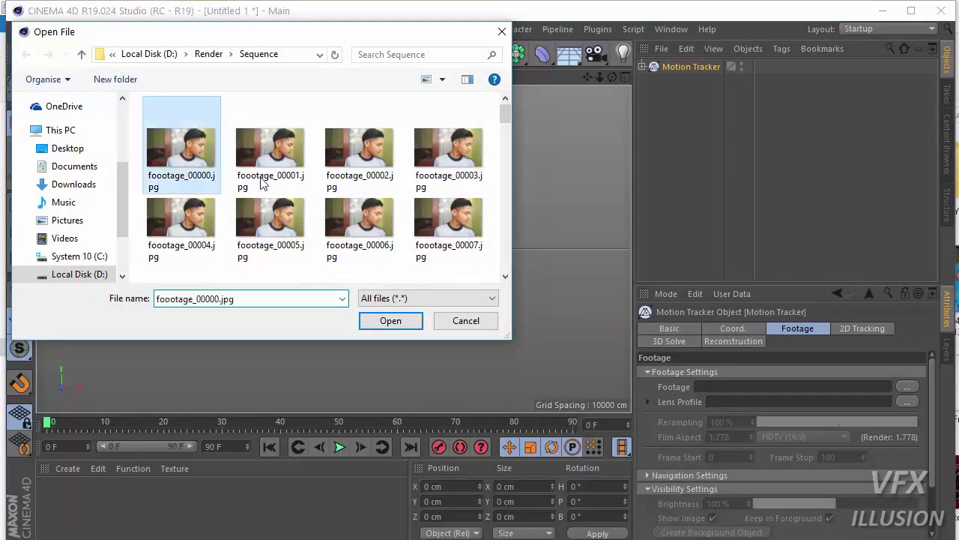
pyautogui.click(400, 327)
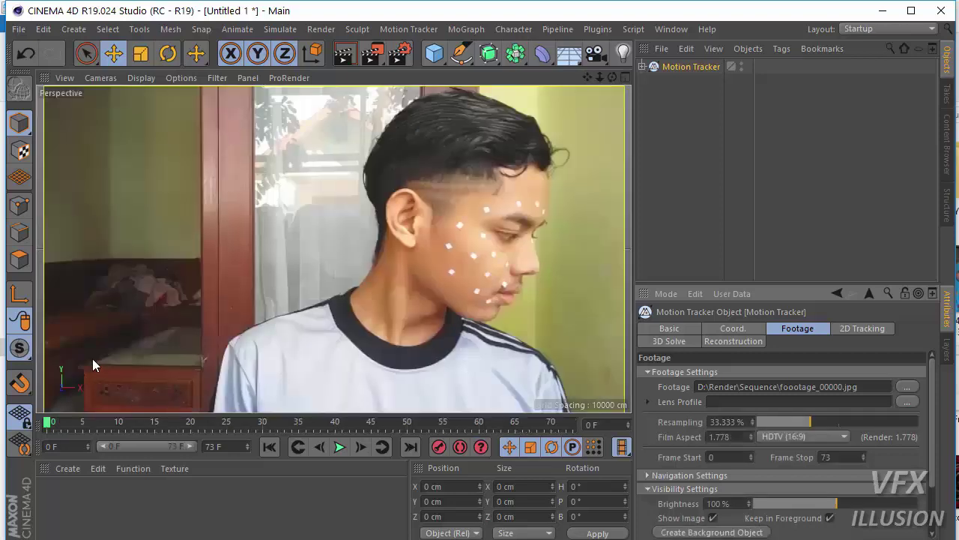
# Scrub and play the face footage, ending at frame 20.
pyautogui.click(69, 423)
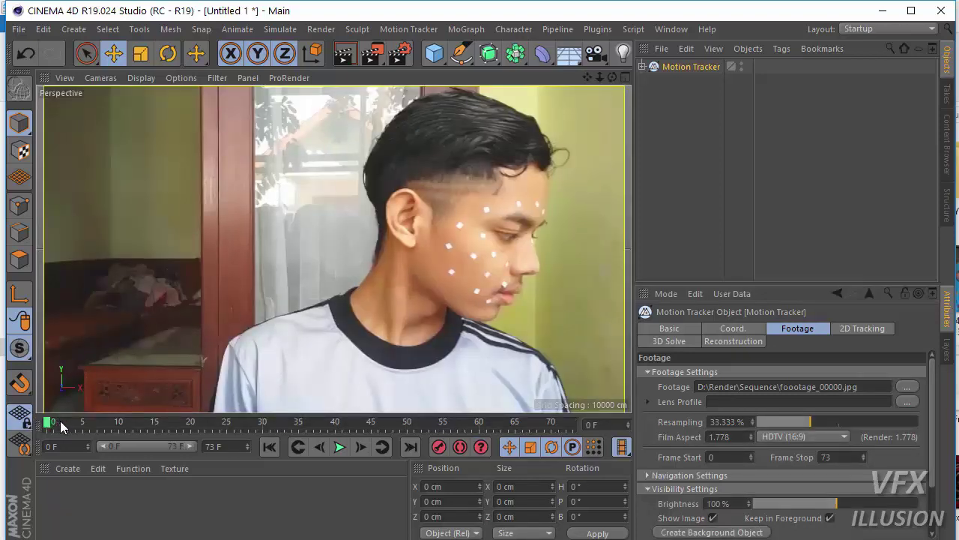
pyautogui.moveTo(98, 423)
pyautogui.mouseDown()
pyautogui.moveTo(599, 423)
pyautogui.moveTo(45, 424)
pyautogui.mouseUp()
pyautogui.click(339, 447)
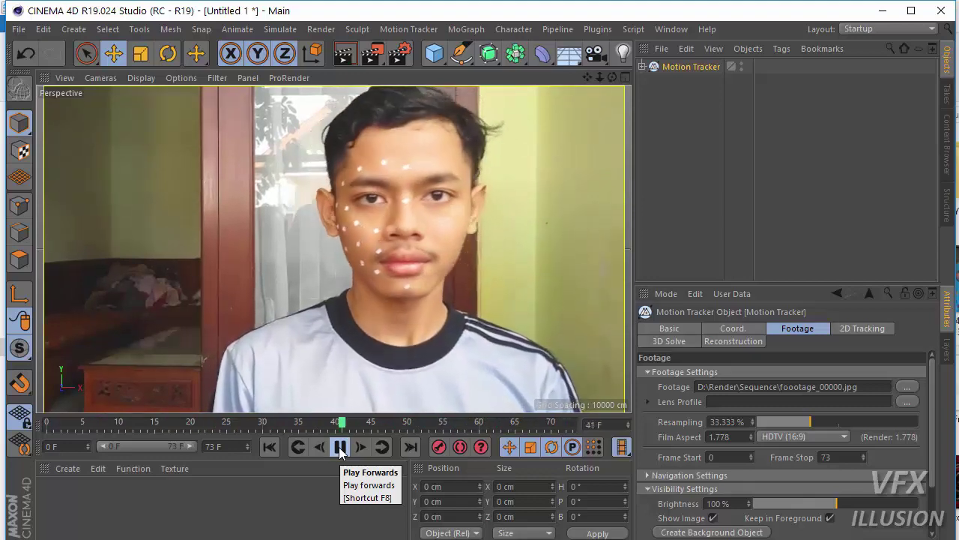
pyautogui.click(338, 447)
pyautogui.moveTo(351, 424); pyautogui.dragTo(78, 427)
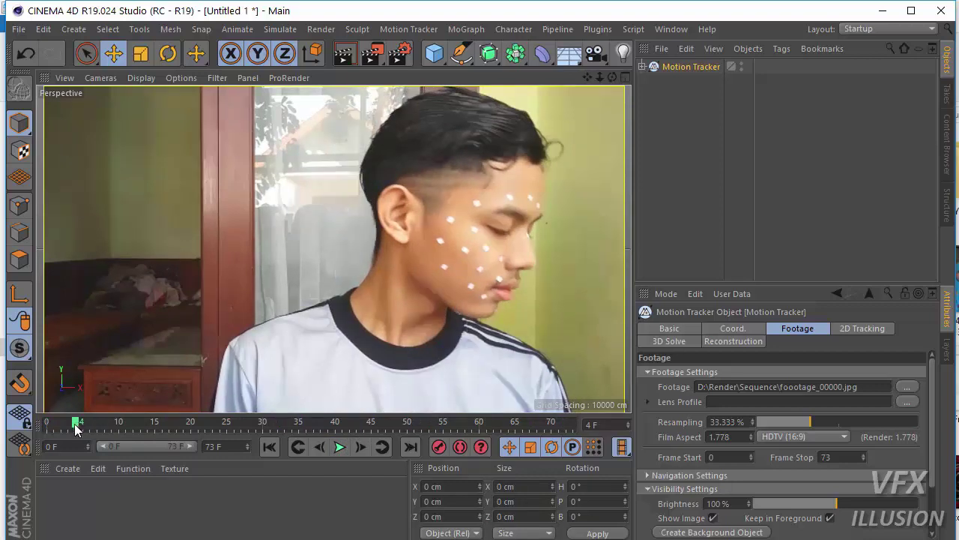
pyautogui.moveTo(105, 413)
pyautogui.mouseDown()
pyautogui.moveTo(191, 418)
pyautogui.moveTo(33, 429)
pyautogui.mouseUp()
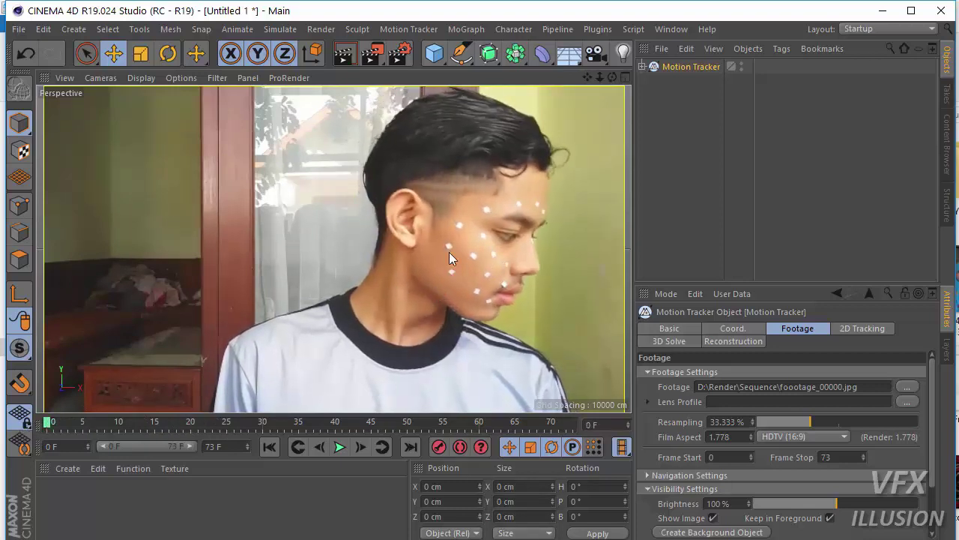
# Zoom the viewport in on the face in the footage.
pyautogui.scroll(3, 462, 260)
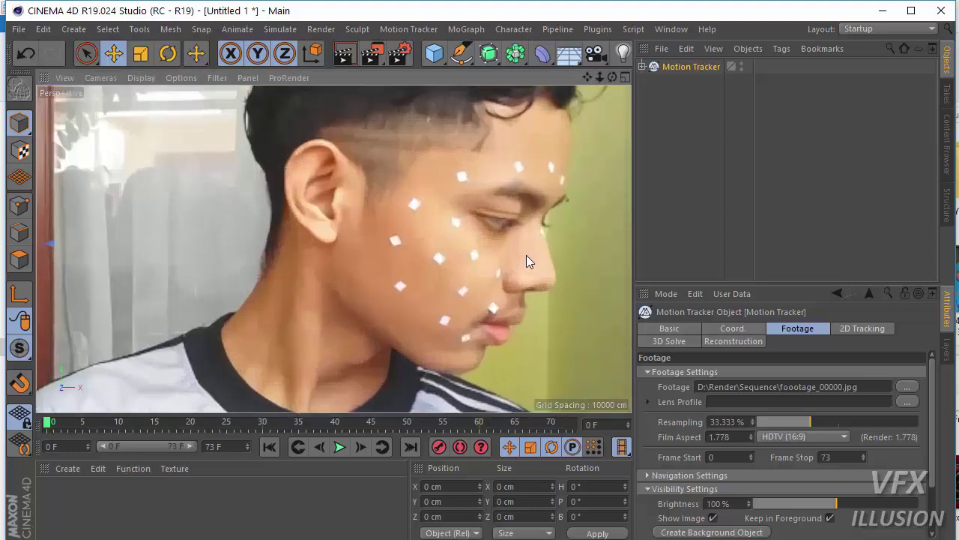
pyautogui.scroll(3, 526, 254)
pyautogui.scroll(3, 357, 224)
pyautogui.scroll(-3, 517, 112)
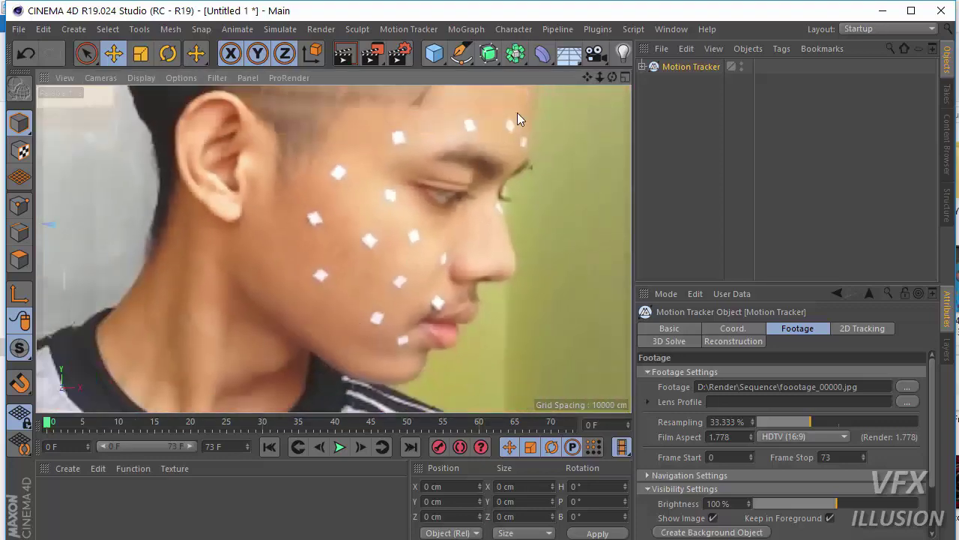
pyautogui.scroll(3, 532, 193)
pyautogui.scroll(-3, 292, 299)
pyautogui.scroll(2, 289, 285)
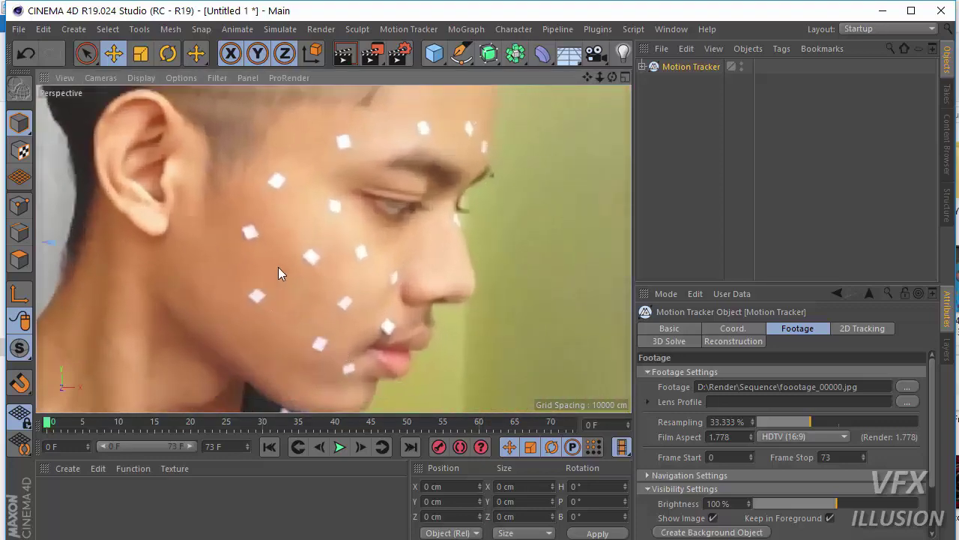
pyautogui.scroll(1, 276, 247)
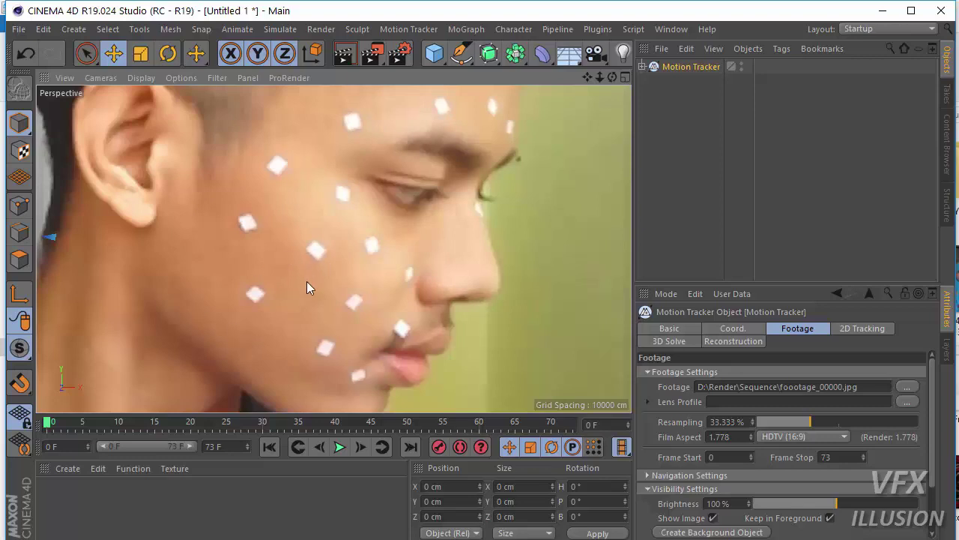
pyautogui.scroll(-1, 307, 283)
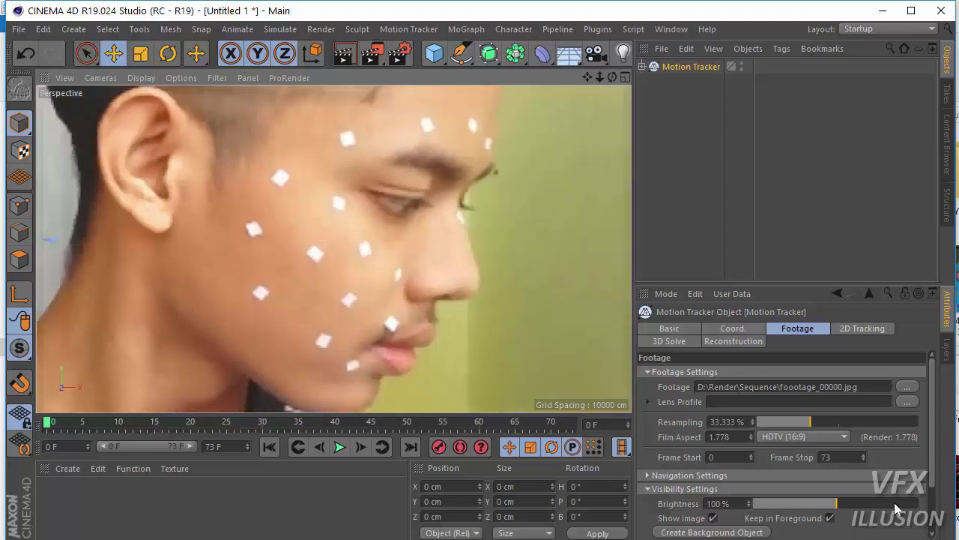
pyautogui.scroll(-2, 887, 453)
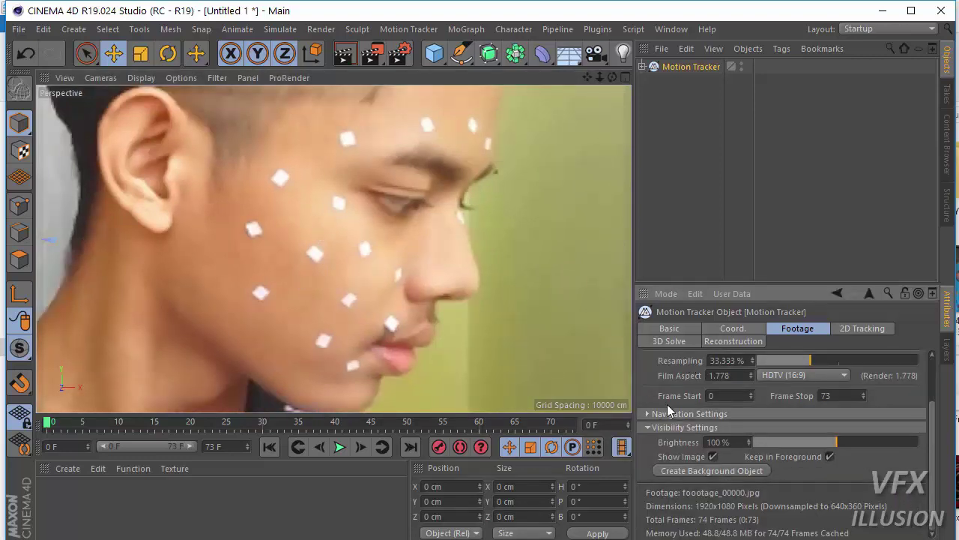
pyautogui.scroll(2, 690, 405)
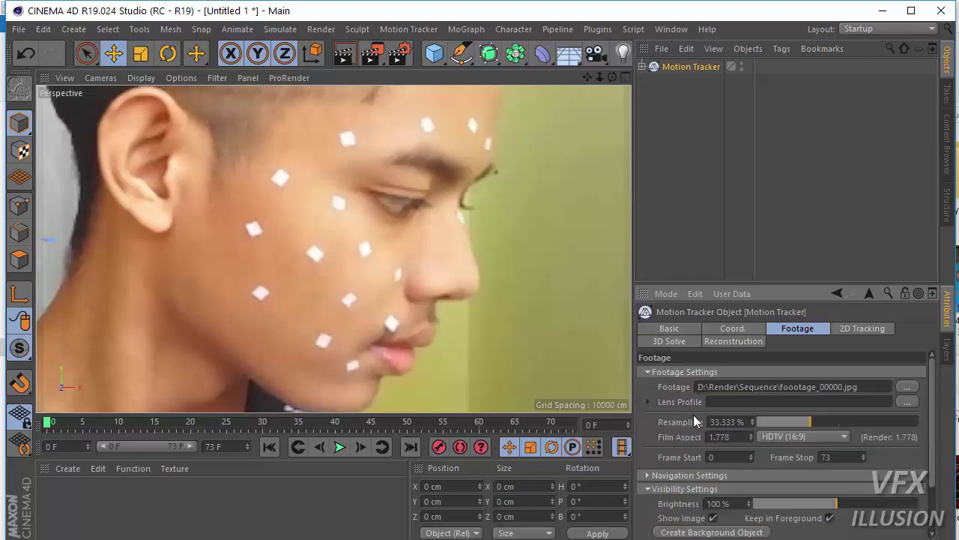
# In Manual Tracking, add user track User 00 centred on the cheek marker near the ear.
pyautogui.click(843, 331)
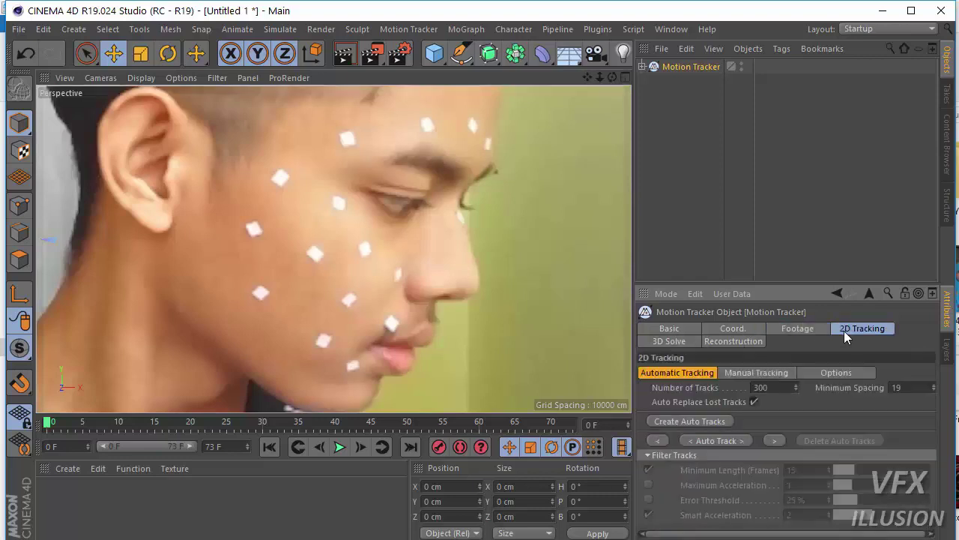
pyautogui.click(753, 372)
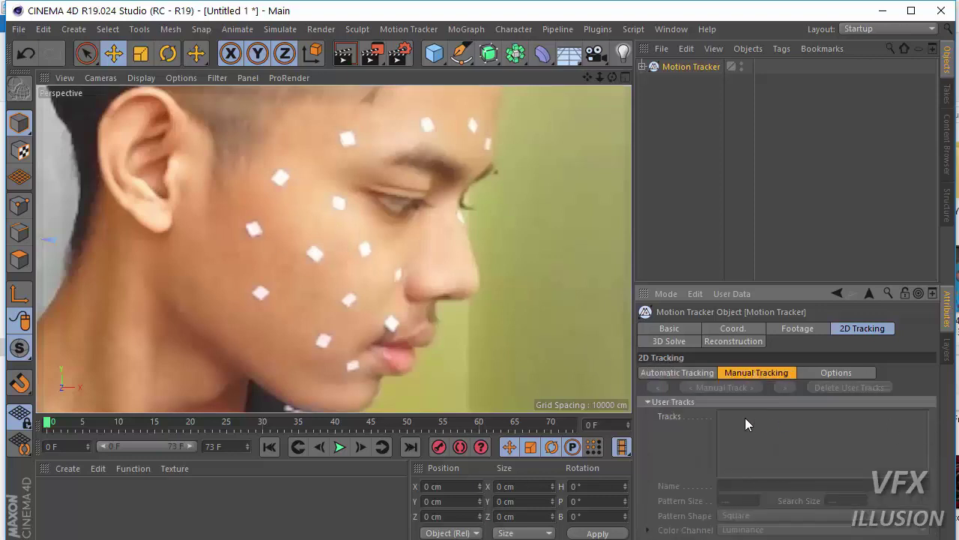
pyautogui.keyDown('ctrl'); pyautogui.click(282, 182); pyautogui.keyUp('ctrl')
pyautogui.moveTo(283, 185); pyautogui.dragTo(281, 179)
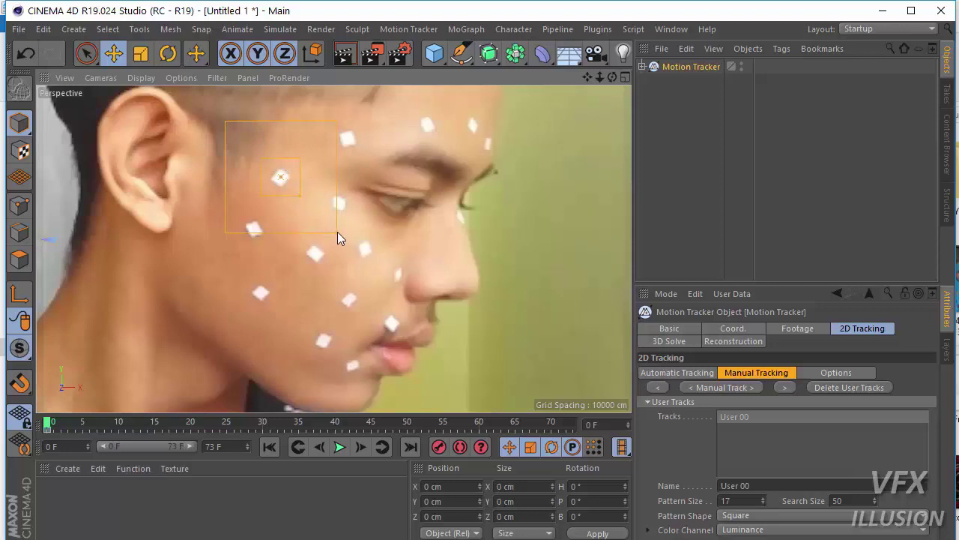
# Enlarge User 00's search area to 51 and track it forward through the footage.
pyautogui.moveTo(338, 233); pyautogui.dragTo(340, 232)
pyautogui.moveTo(277, 184); pyautogui.dragTo(279, 178)
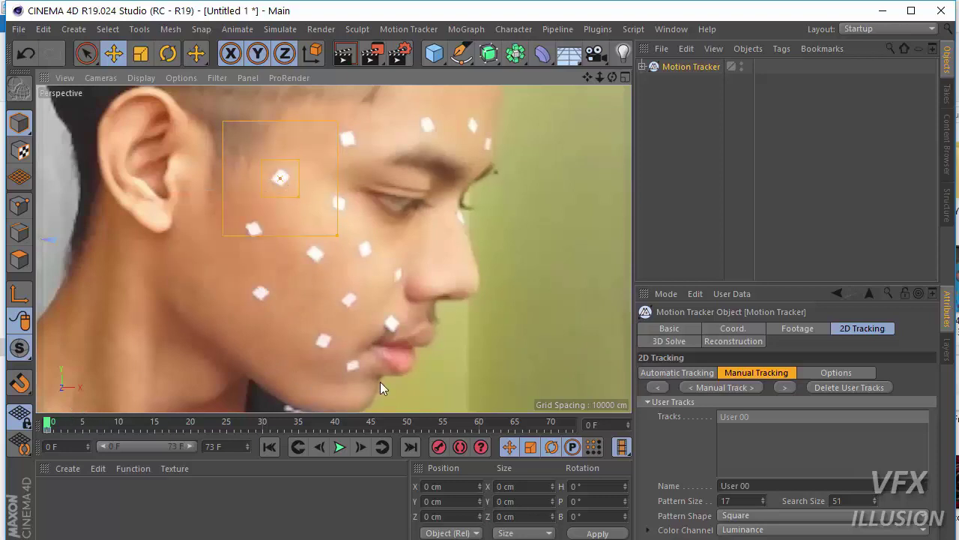
pyautogui.click(785, 388)
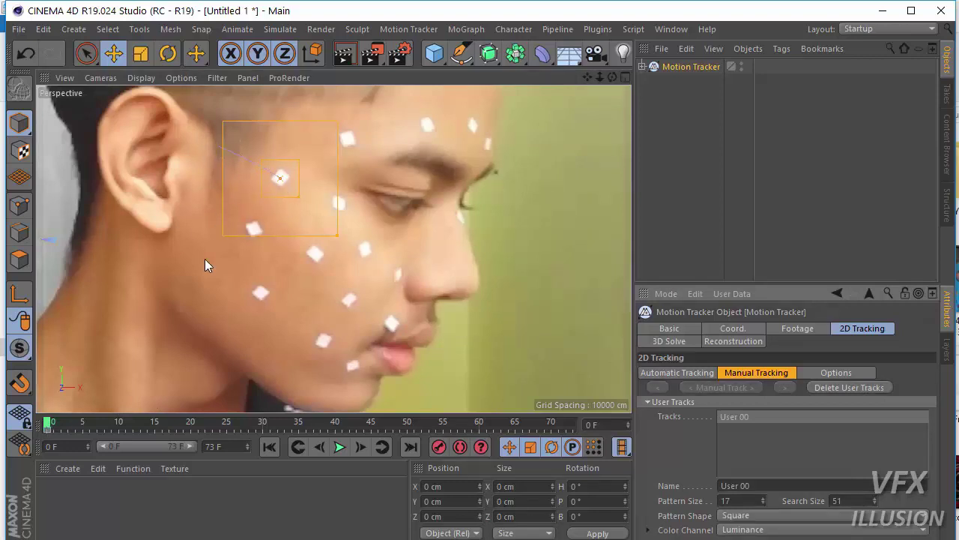
pyautogui.moveTo(48, 425)
pyautogui.mouseDown()
pyautogui.moveTo(201, 400)
pyautogui.moveTo(182, 403)
pyautogui.mouseUp()
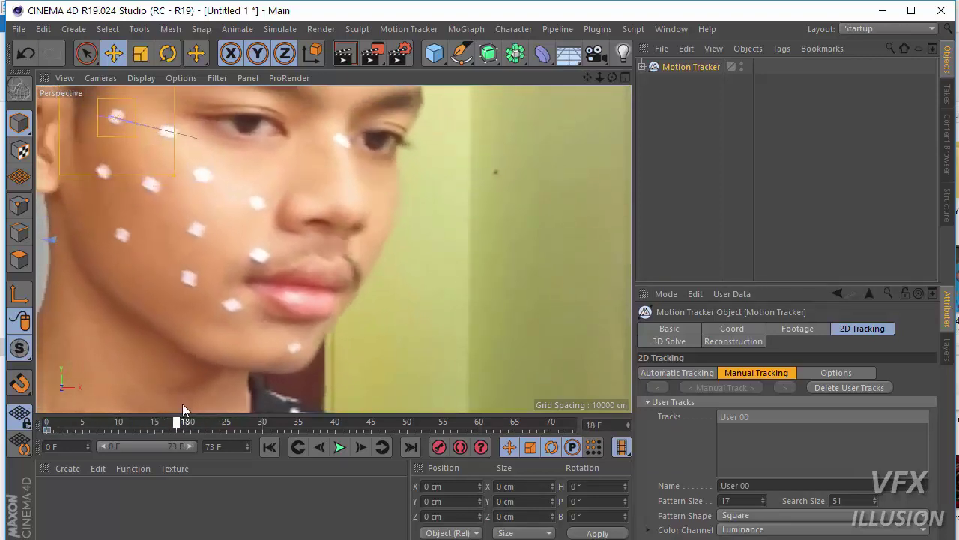
# Insert correction keys where User 00 drifts, including at frame 29.
pyautogui.scroll(1, 180, 161)
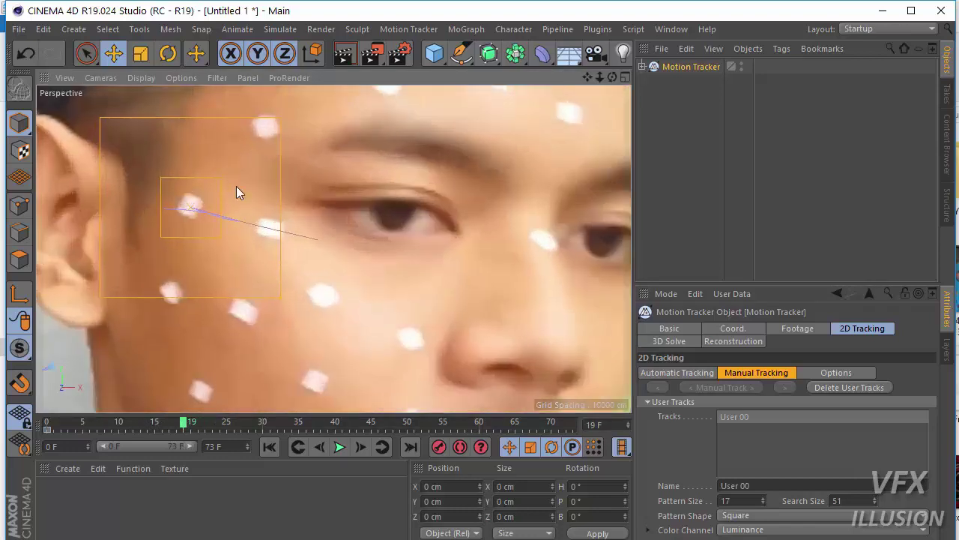
pyautogui.scroll(1, 320, 267)
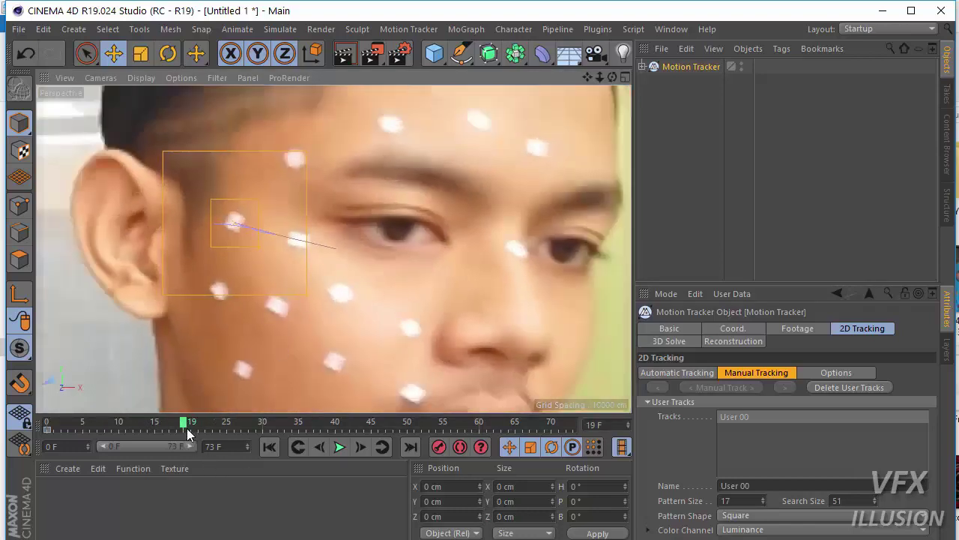
pyautogui.moveTo(184, 424)
pyautogui.mouseDown()
pyautogui.moveTo(161, 424)
pyautogui.moveTo(192, 424)
pyautogui.moveTo(184, 424)
pyautogui.mouseUp()
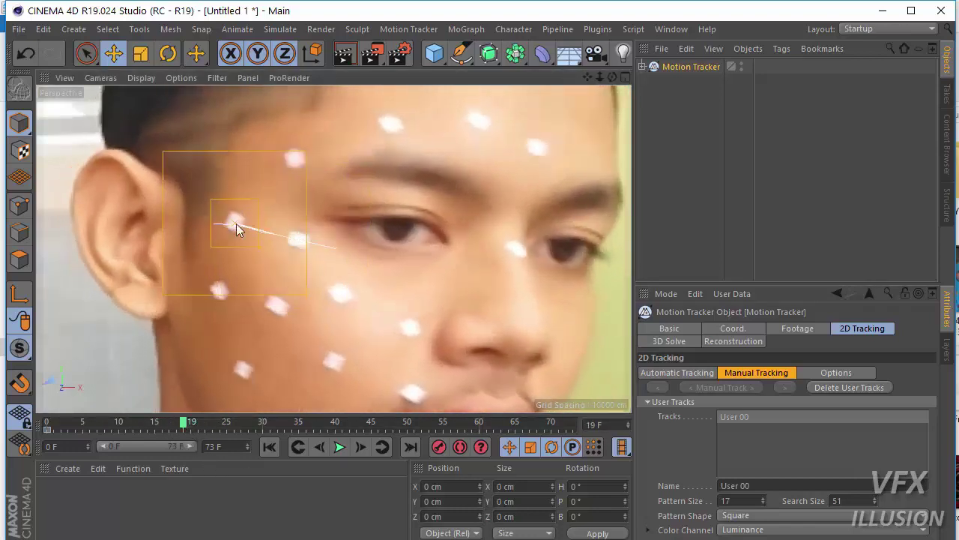
pyautogui.rightClick(236, 223)
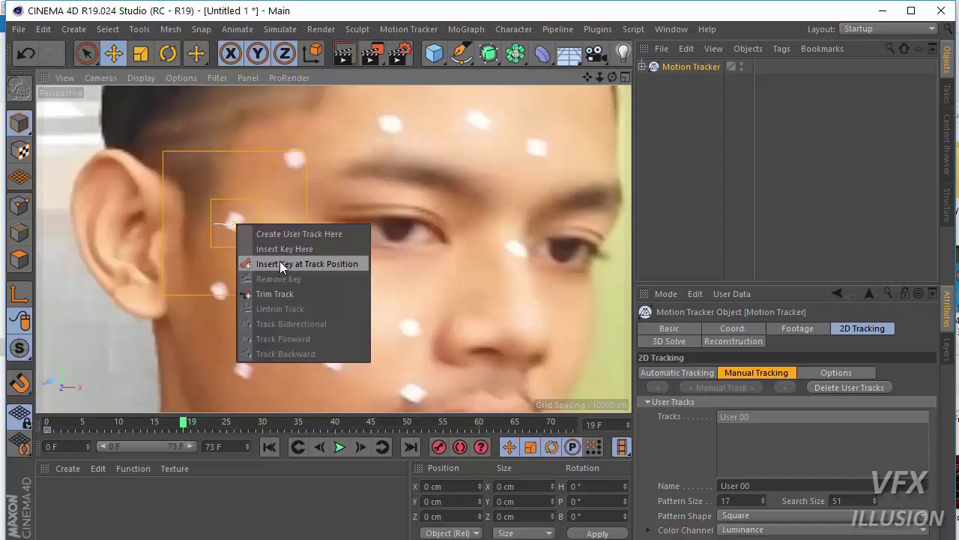
pyautogui.click(310, 264)
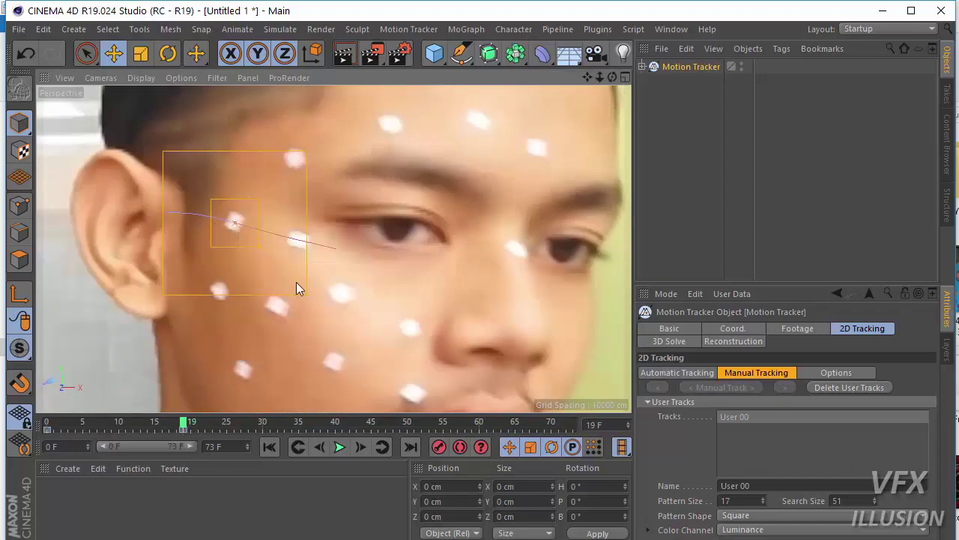
pyautogui.moveTo(203, 425); pyautogui.dragTo(253, 417)
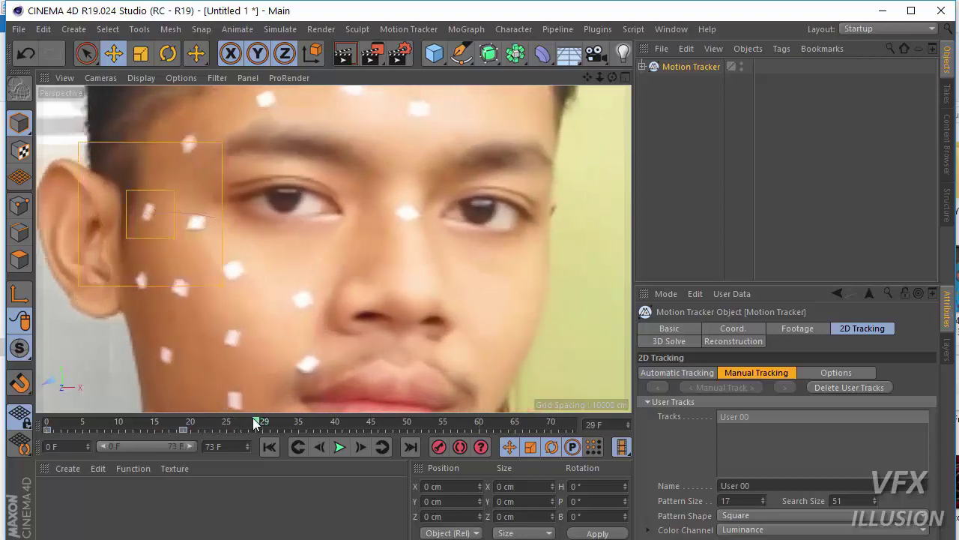
pyautogui.rightClick(159, 228)
pyautogui.click(189, 259)
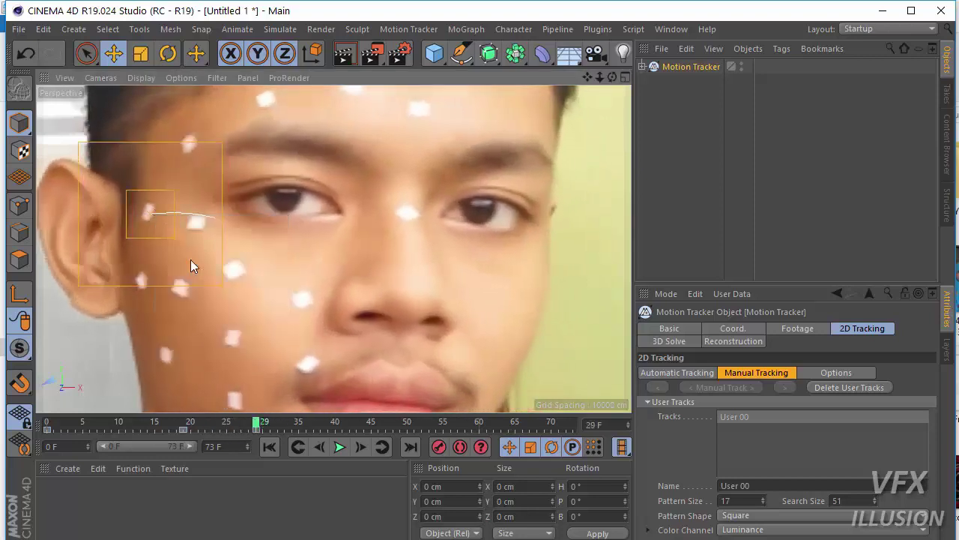
# Select the User 00 path and review it from frame 13 to frame 36.
pyautogui.moveTo(257, 423)
pyautogui.mouseDown()
pyautogui.moveTo(328, 423)
pyautogui.moveTo(308, 423)
pyautogui.mouseUp()
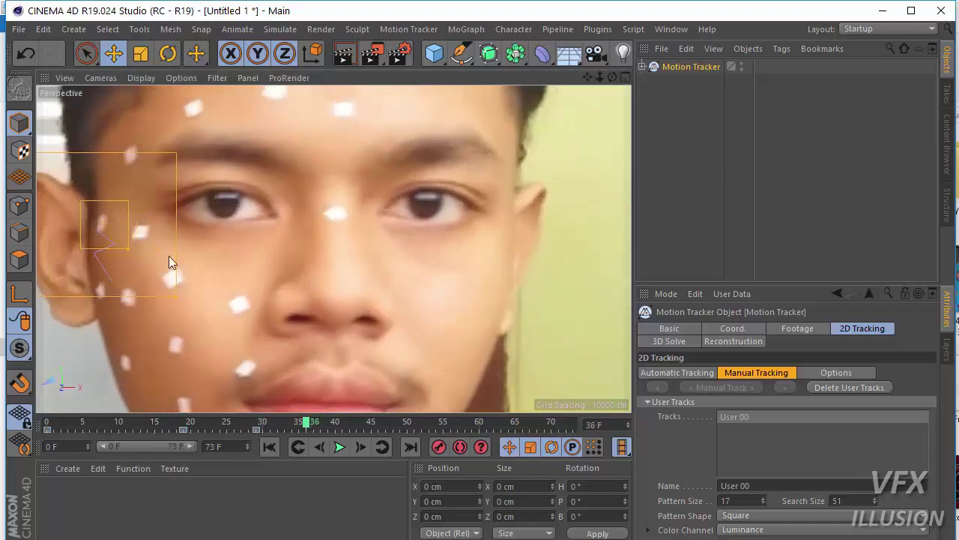
pyautogui.scroll(2, 293, 229)
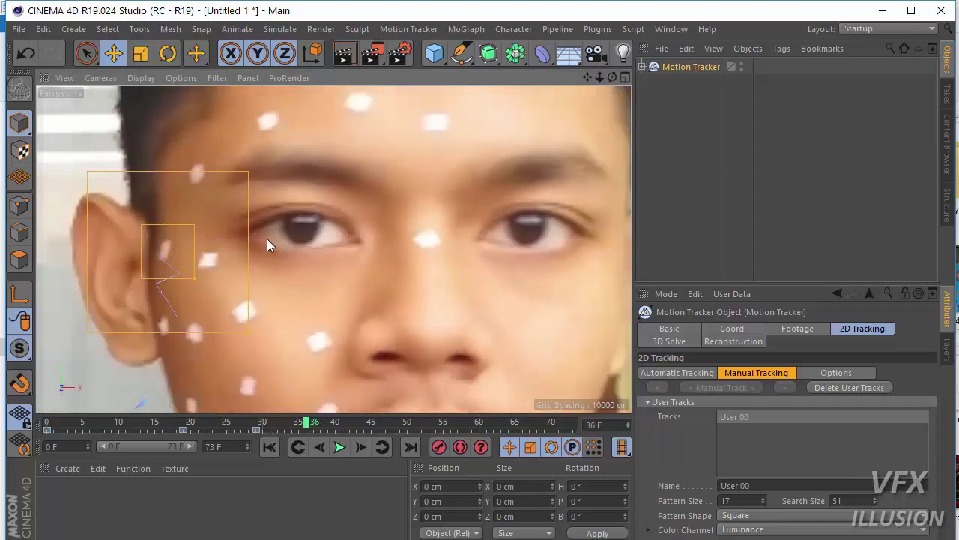
pyautogui.click(161, 255)
pyautogui.moveTo(306, 424)
pyautogui.mouseDown()
pyautogui.moveTo(115, 433)
pyautogui.moveTo(170, 432)
pyautogui.mouseUp()
pyautogui.moveTo(233, 429); pyautogui.dragTo(308, 431)
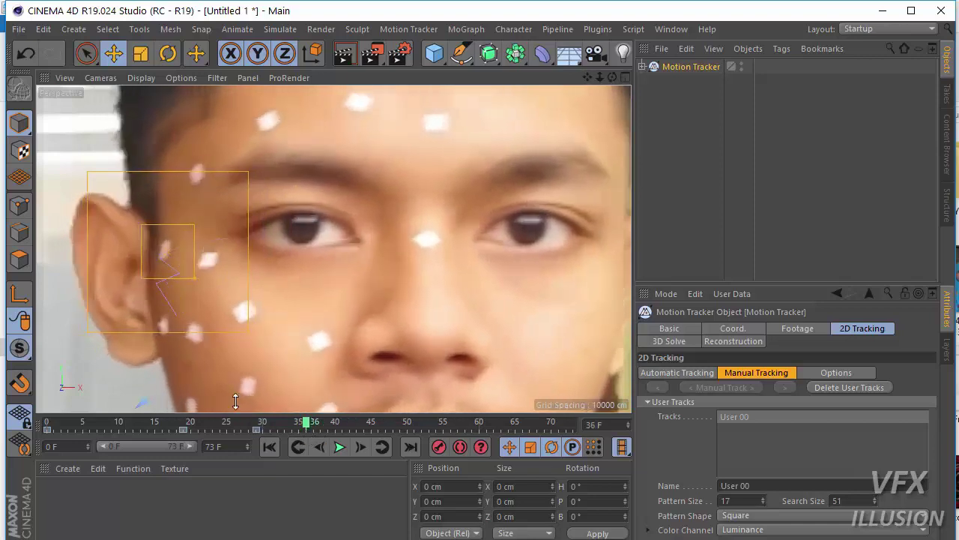
# Trim User 00 at frame 36 and scrub the footage to review the shortened track.
pyautogui.rightClick(161, 254)
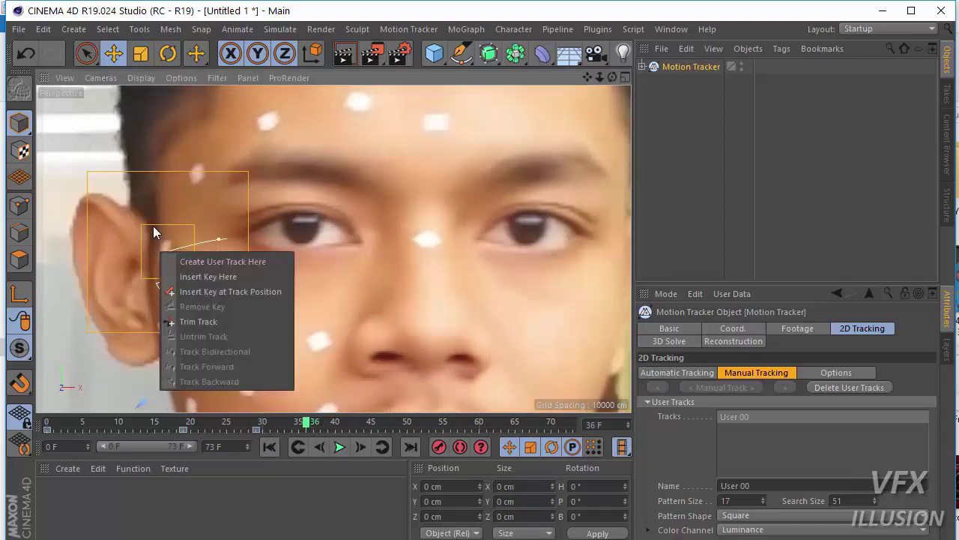
pyautogui.click(203, 323)
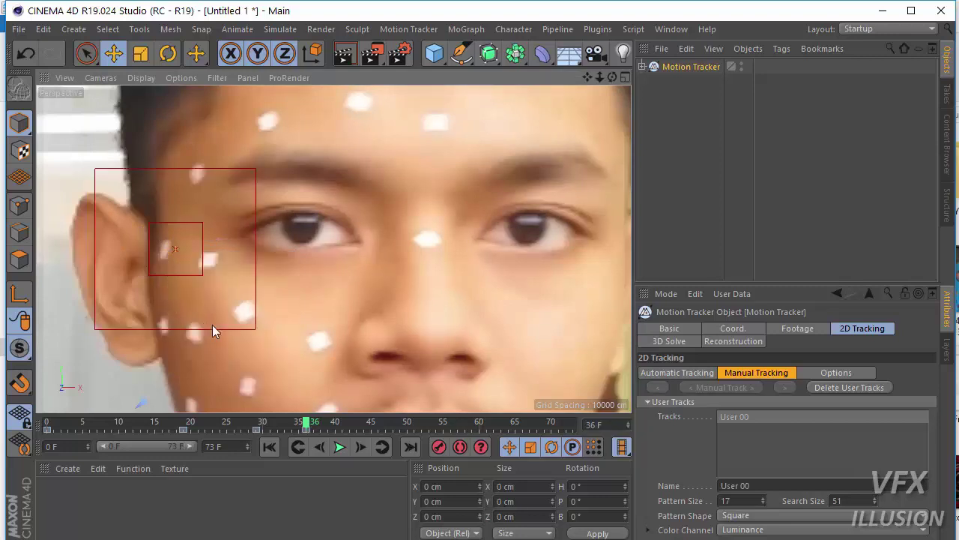
pyautogui.moveTo(316, 431)
pyautogui.mouseDown()
pyautogui.moveTo(274, 426)
pyautogui.moveTo(565, 429)
pyautogui.moveTo(208, 442)
pyautogui.moveTo(223, 446)
pyautogui.mouseUp()
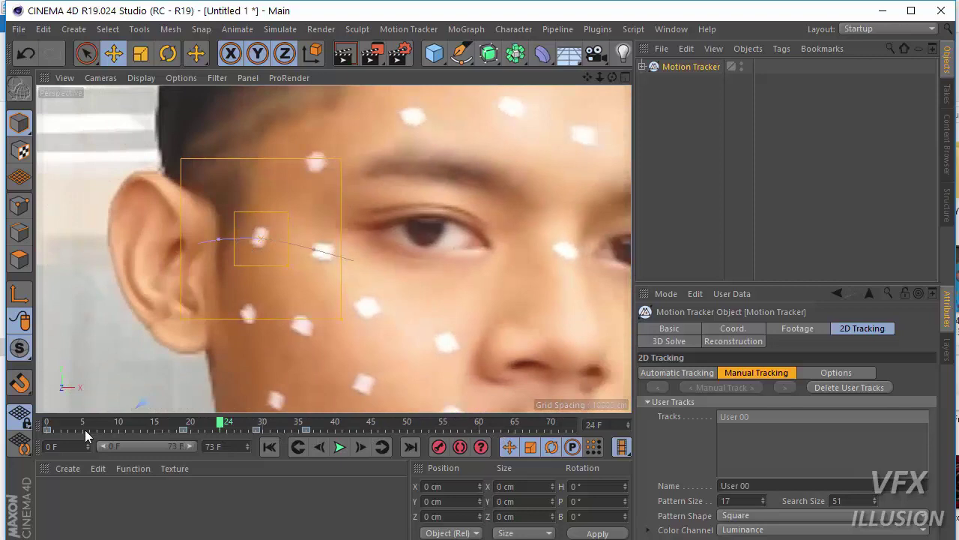
pyautogui.moveTo(223, 417)
pyautogui.mouseDown()
pyautogui.moveTo(574, 424)
pyautogui.moveTo(278, 426)
pyautogui.mouseUp()
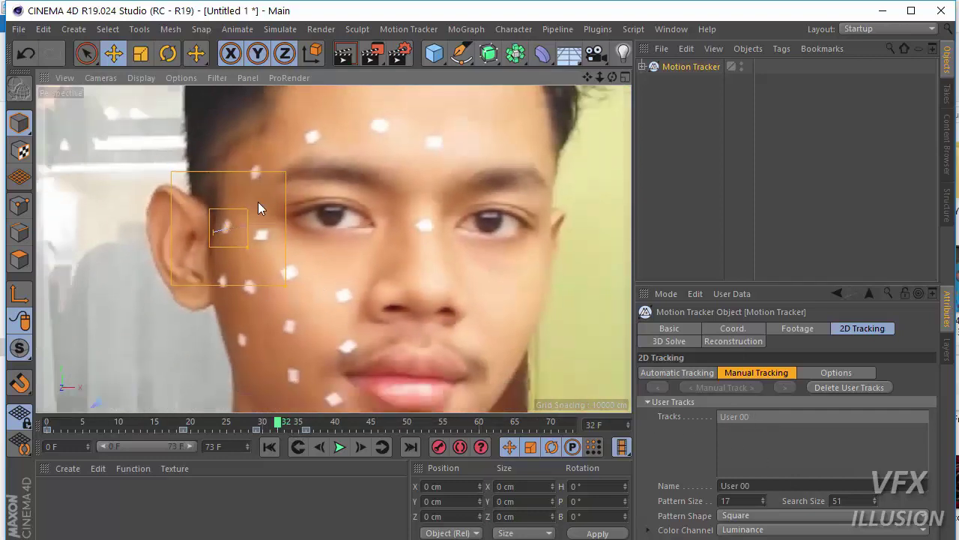
pyautogui.scroll(2, 258, 203)
pyautogui.scroll(-2, 278, 169)
pyautogui.scroll(2, 258, 191)
pyautogui.scroll(2, 275, 217)
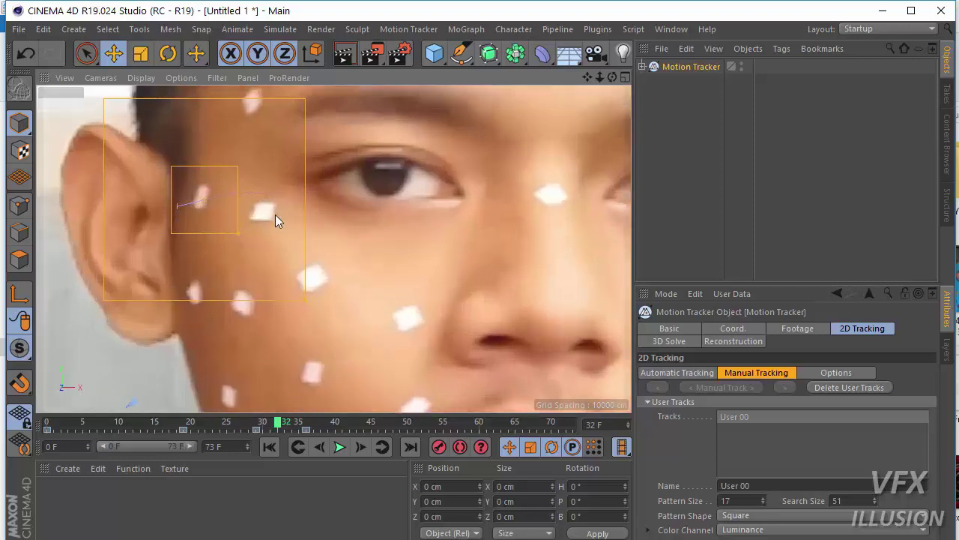
pyautogui.scroll(-2, 272, 165)
pyautogui.scroll(2, 268, 133)
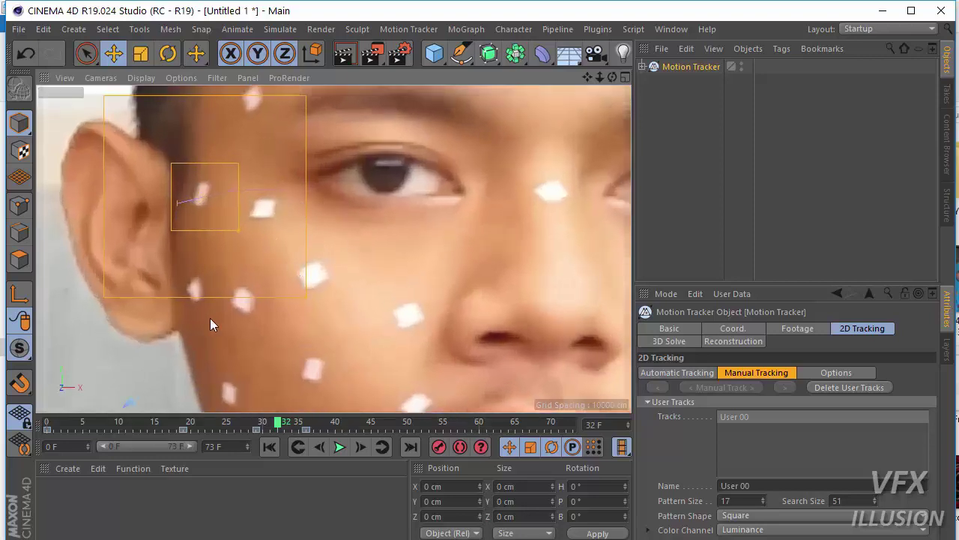
# Add User 01 on a cheek marker at frame 0 with Pattern Size 17 and track it forward.
pyautogui.moveTo(221, 427); pyautogui.dragTo(46, 424)
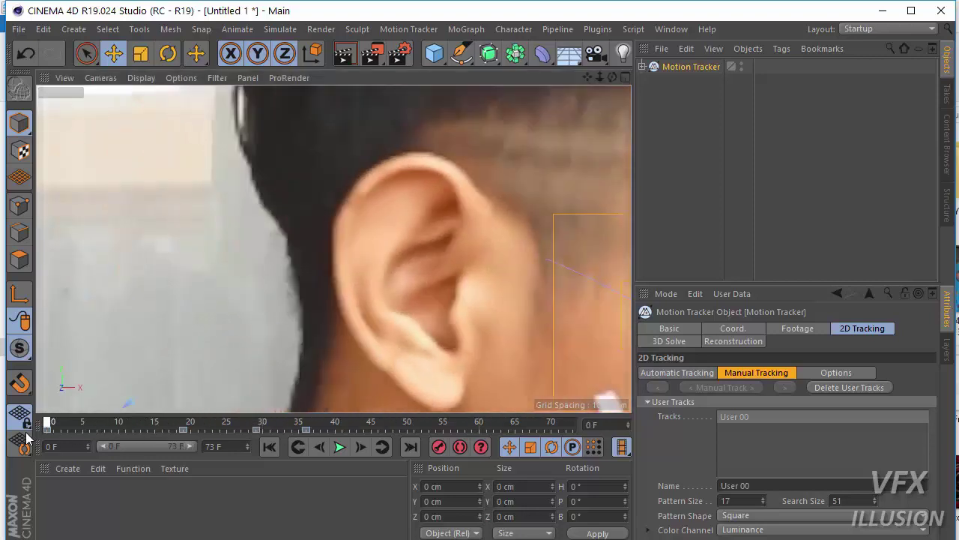
pyautogui.keyDown('ctrl'); pyautogui.click(409, 297); pyautogui.keyUp('ctrl')
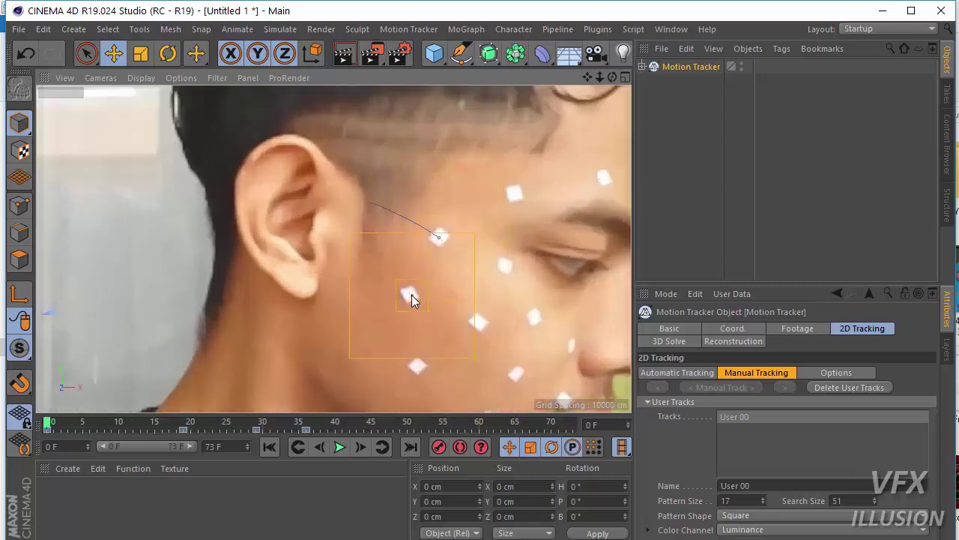
pyautogui.moveTo(427, 309); pyautogui.dragTo(413, 300)
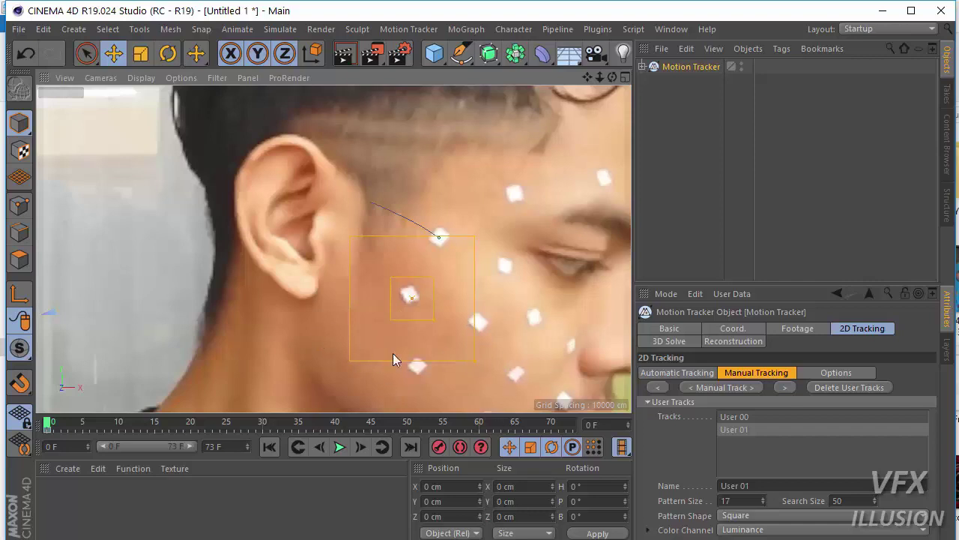
pyautogui.click(789, 385)
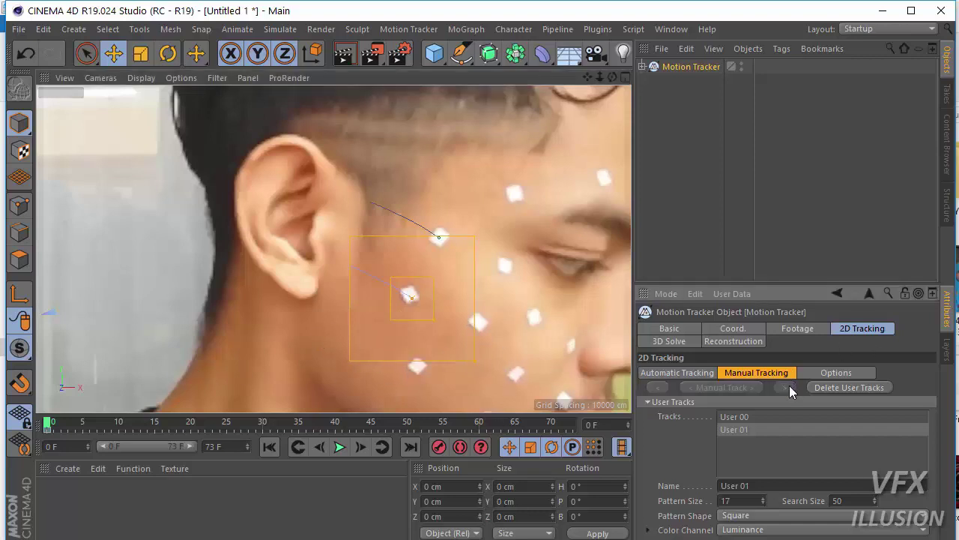
pyautogui.moveTo(55, 424)
pyautogui.mouseDown()
pyautogui.moveTo(242, 423)
pyautogui.moveTo(220, 424)
pyautogui.mouseUp()
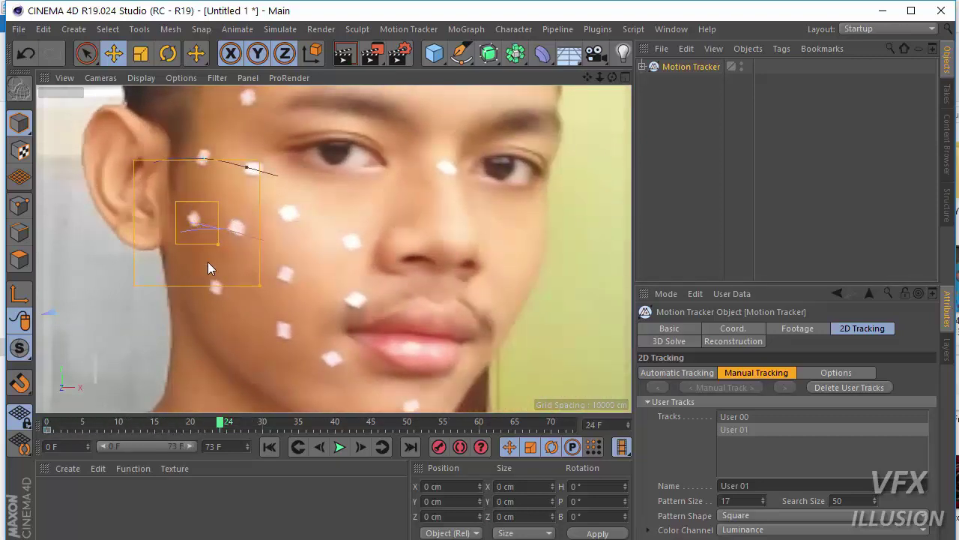
# Insert correction keys on User 01 where it drifts, including frames 33 and 39.
pyautogui.rightClick(199, 219)
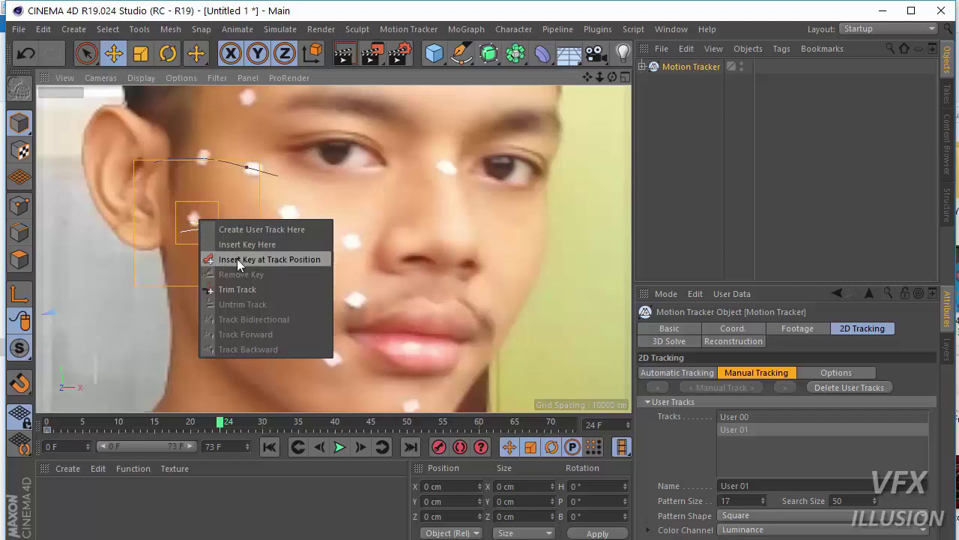
pyautogui.click(237, 259)
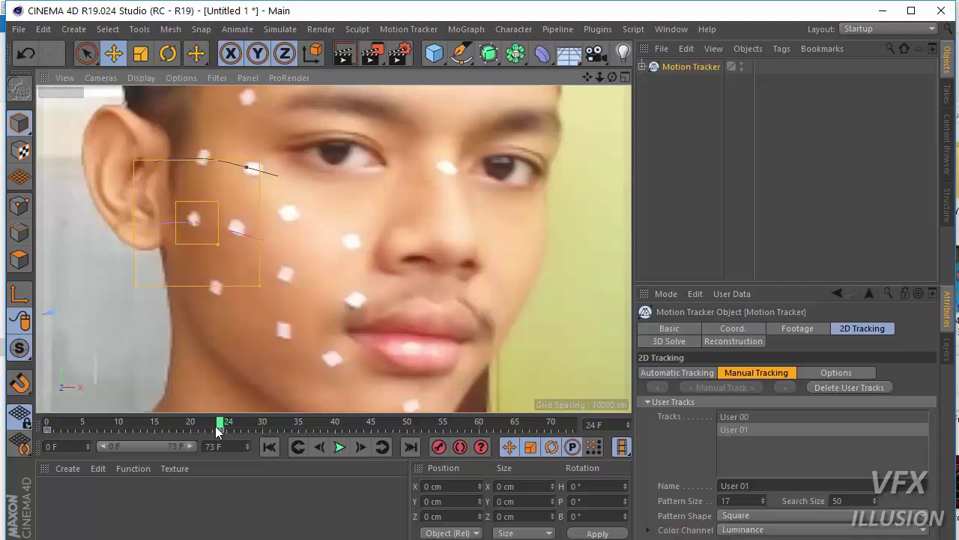
pyautogui.moveTo(216, 427); pyautogui.dragTo(285, 426)
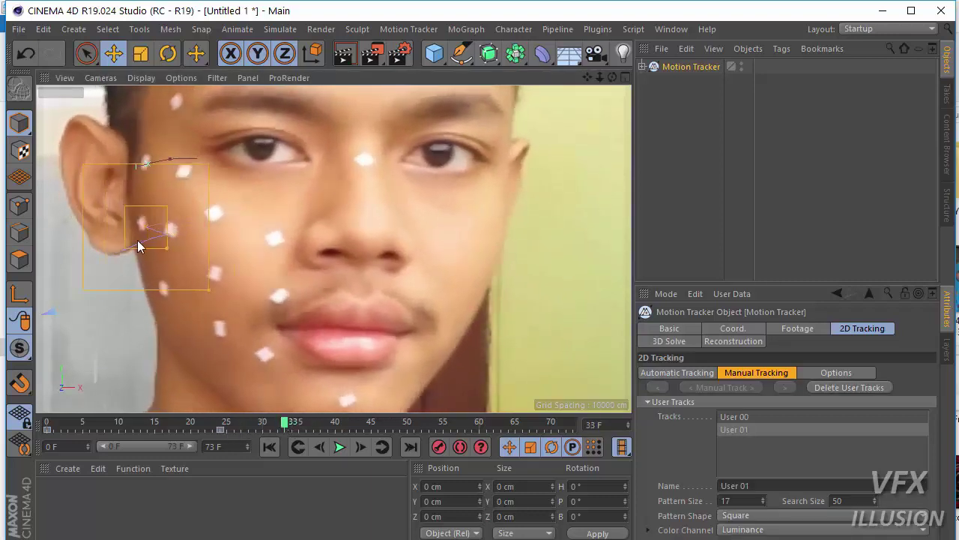
pyautogui.rightClick(148, 230)
pyautogui.click(188, 267)
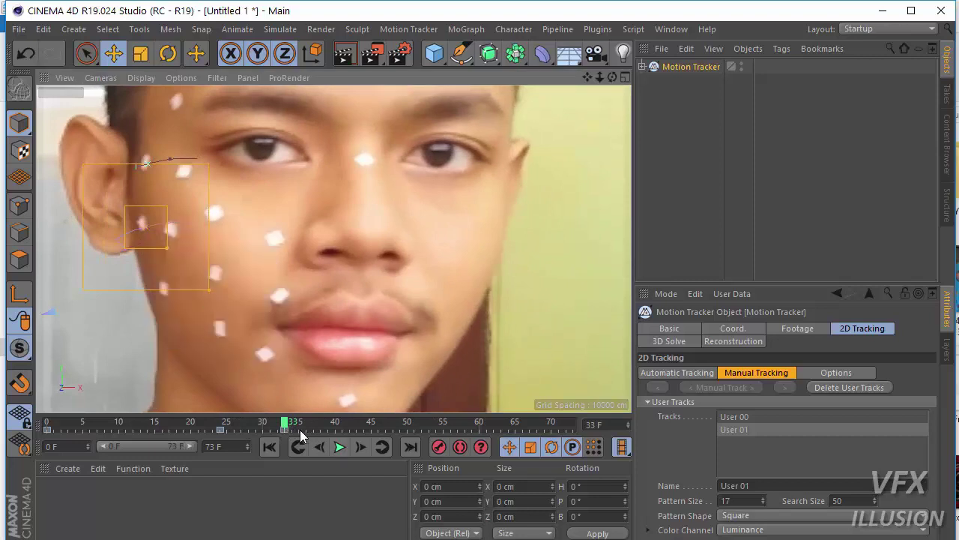
pyautogui.moveTo(300, 429); pyautogui.dragTo(330, 423)
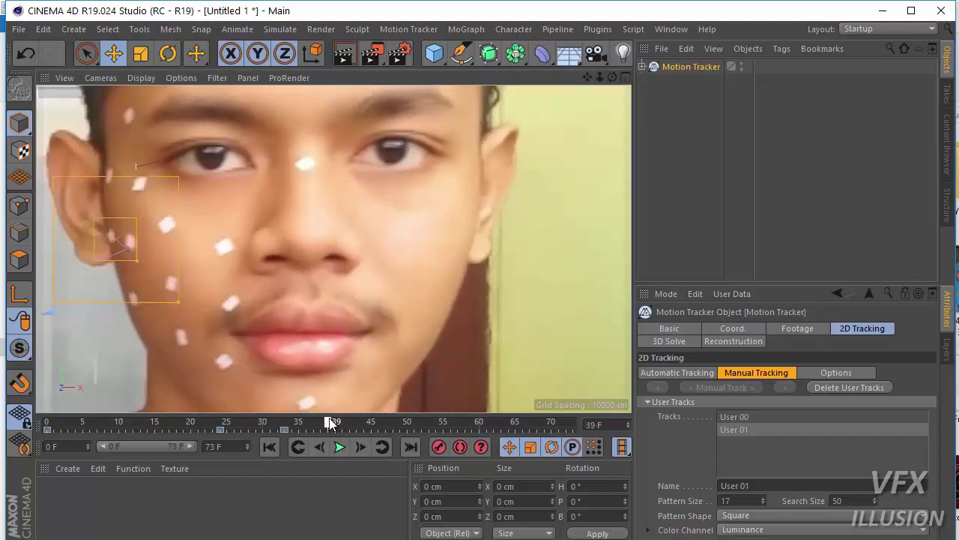
pyautogui.rightClick(111, 249)
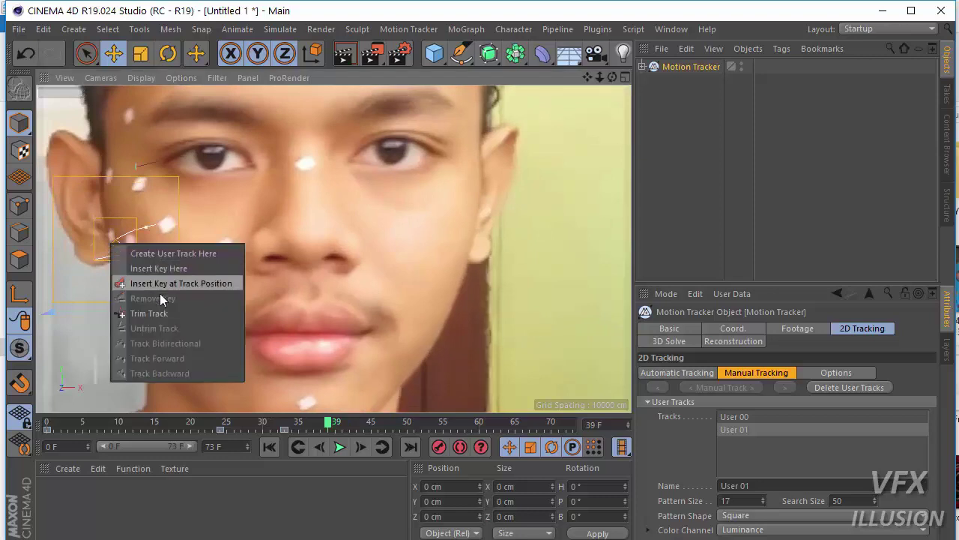
pyautogui.click(162, 283)
# Trim User 01 where it loses the marker, then add User 02 on a lower cheek marker.
pyautogui.moveTo(332, 427)
pyautogui.mouseDown()
pyautogui.moveTo(421, 424)
pyautogui.moveTo(364, 423)
pyautogui.moveTo(341, 436)
pyautogui.mouseUp()
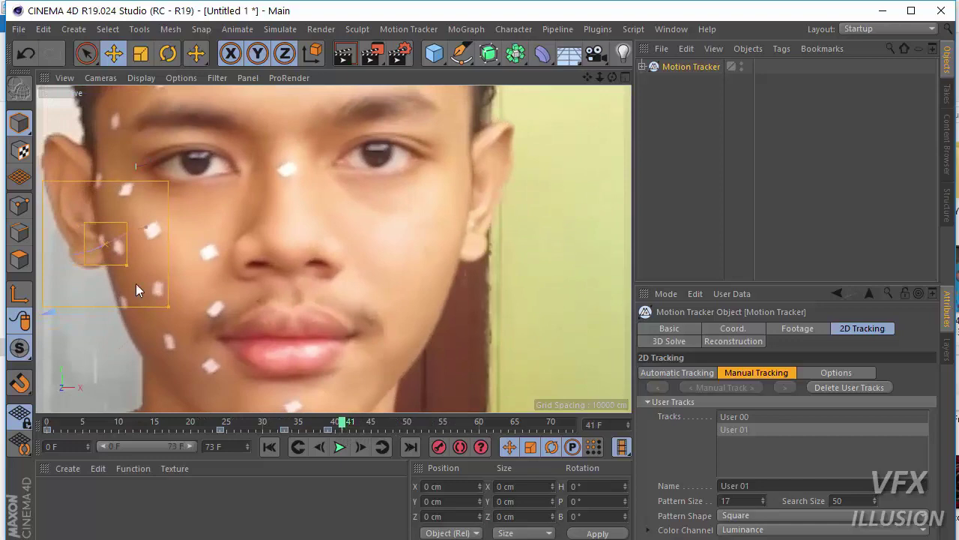
pyautogui.rightClick(102, 242)
pyautogui.click(135, 314)
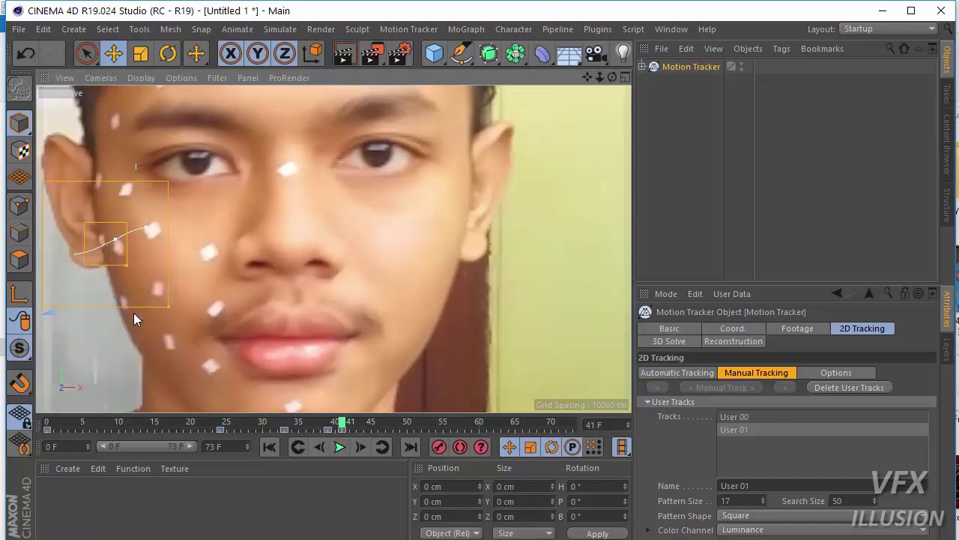
pyautogui.click(344, 447)
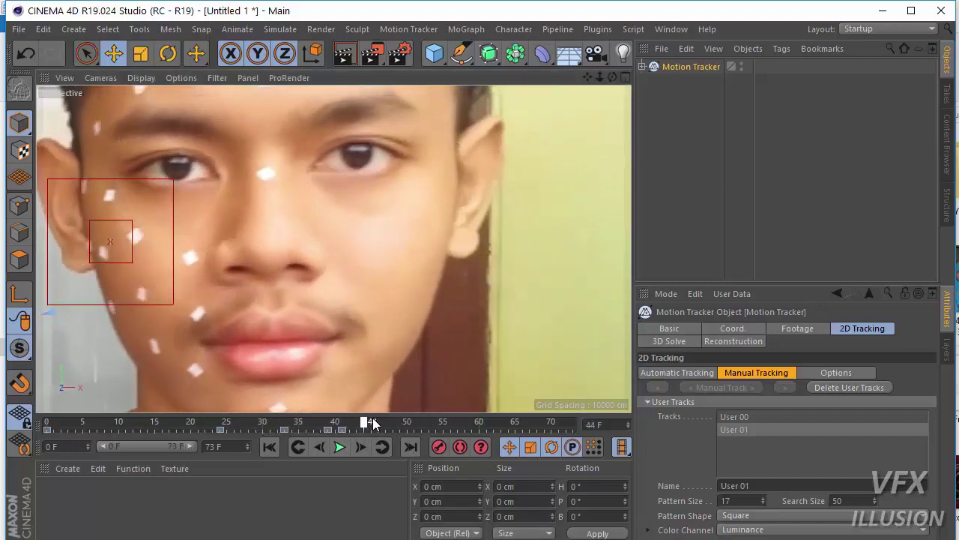
pyautogui.click(306, 429)
pyautogui.moveTo(306, 430)
pyautogui.mouseDown()
pyautogui.moveTo(583, 426)
pyautogui.moveTo(180, 426)
pyautogui.moveTo(30, 442)
pyautogui.mouseUp()
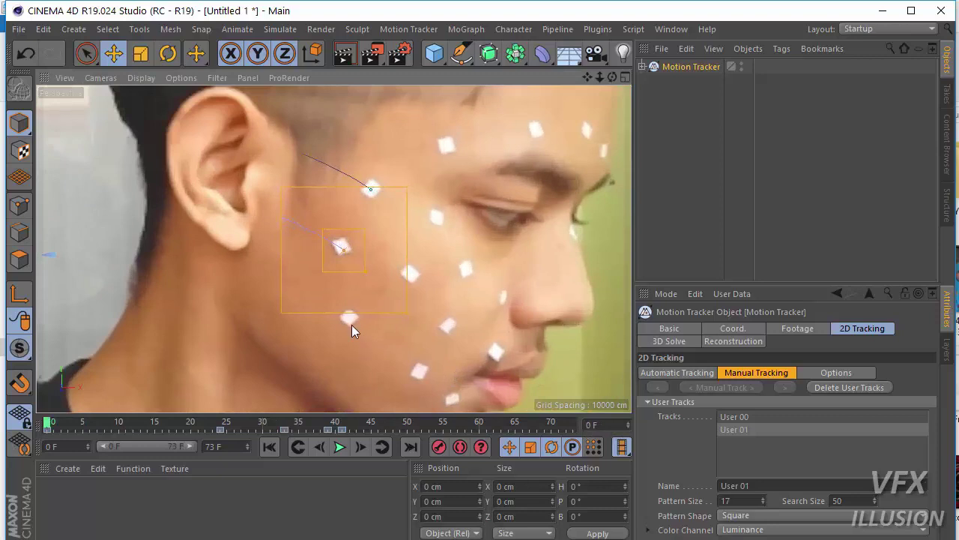
pyautogui.keyDown('ctrl'); pyautogui.moveTo(351, 324); pyautogui.dragTo(344, 318); pyautogui.keyUp('ctrl')
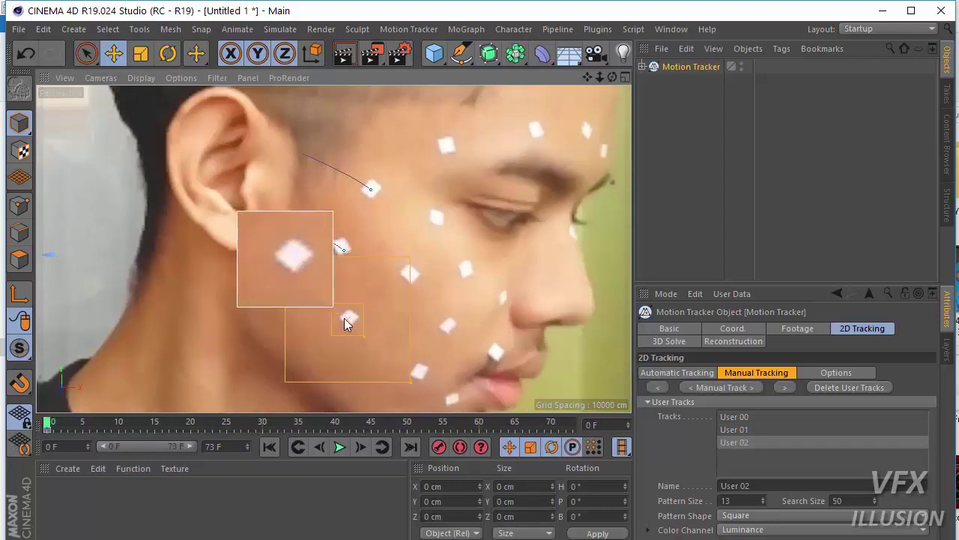
# Track User 02 forward and key its drift corrections, including at frame 36.
pyautogui.click(785, 387)
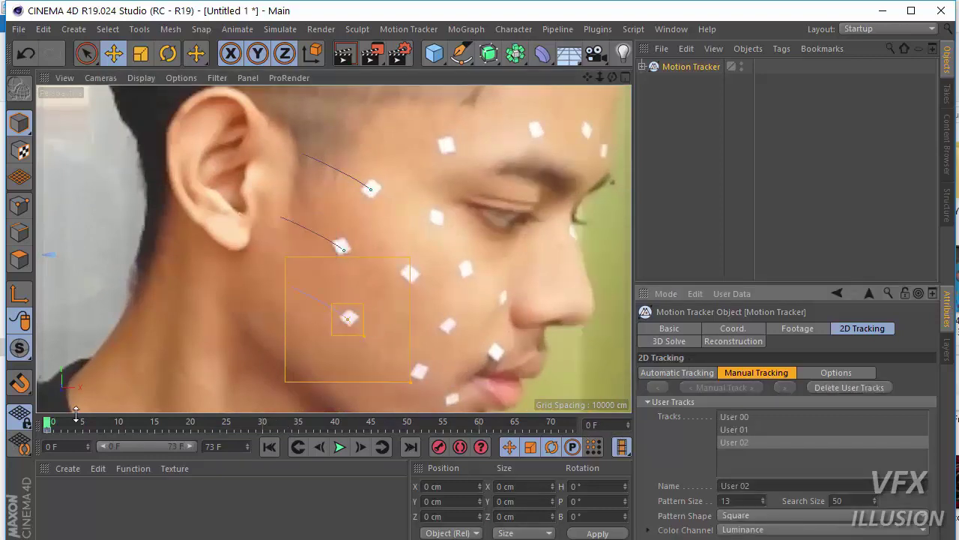
pyautogui.moveTo(76, 420); pyautogui.dragTo(262, 414)
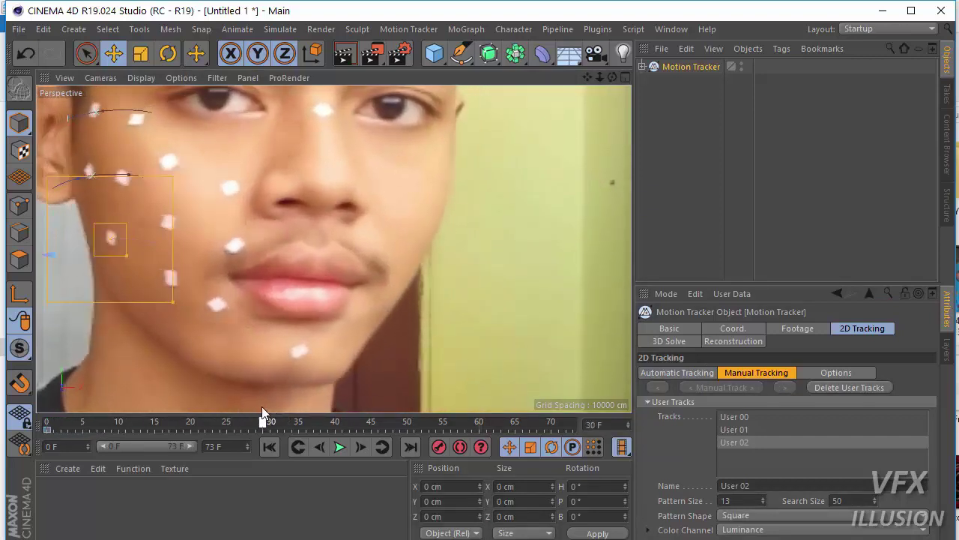
pyautogui.rightClick(111, 248)
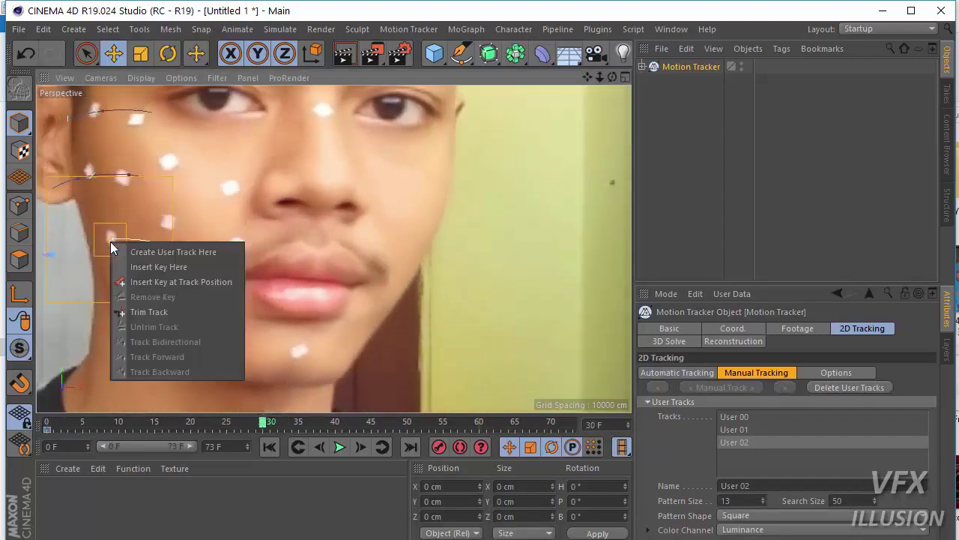
pyautogui.click(152, 284)
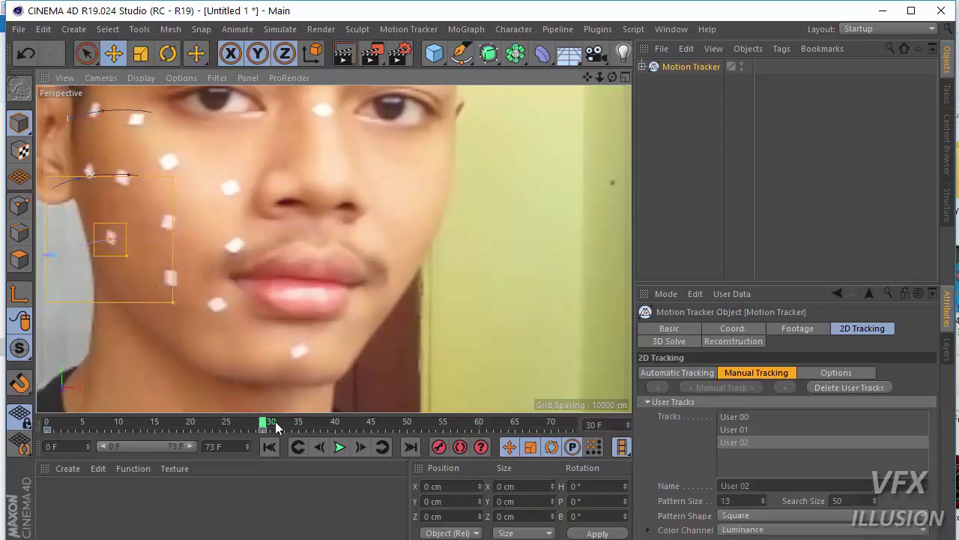
pyautogui.moveTo(264, 424); pyautogui.dragTo(306, 434)
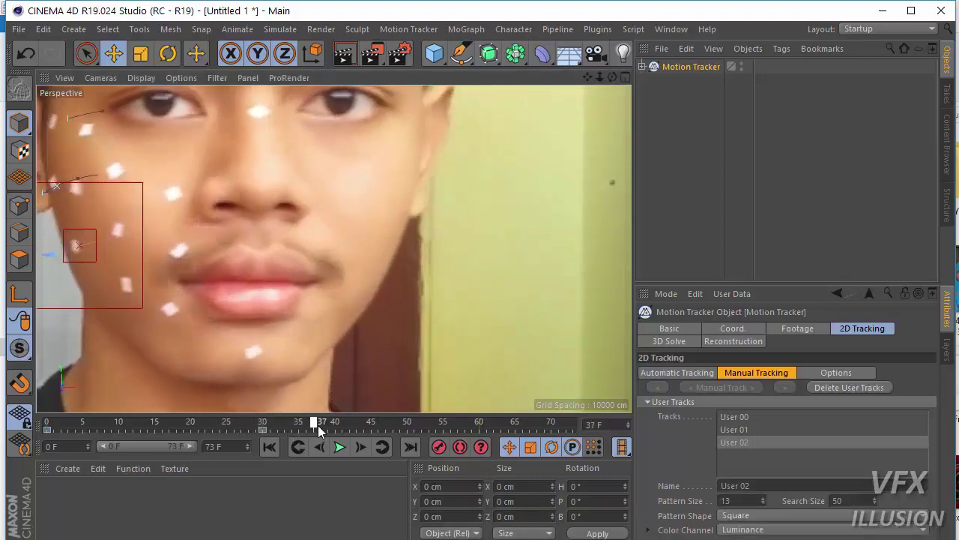
pyautogui.rightClick(83, 242)
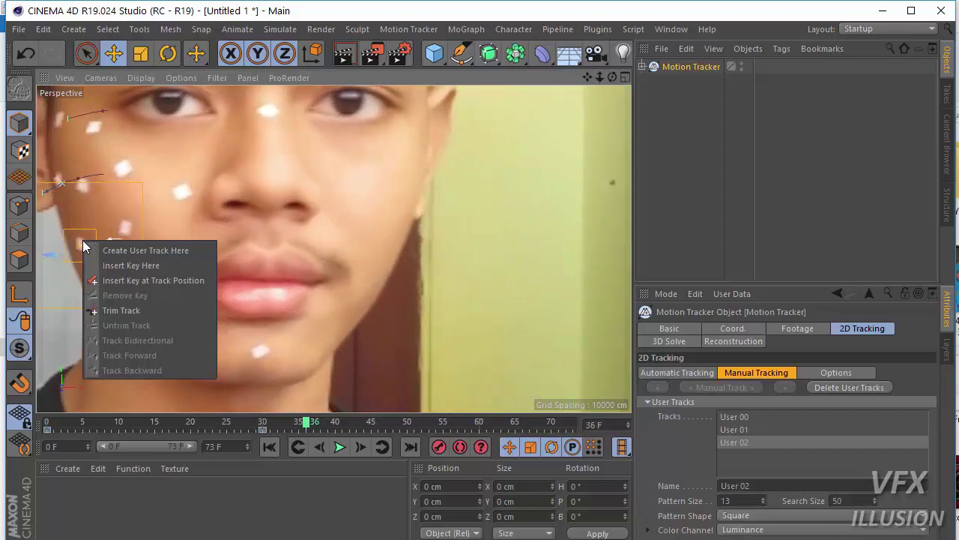
pyautogui.click(137, 284)
pyautogui.moveTo(313, 433); pyautogui.dragTo(357, 424)
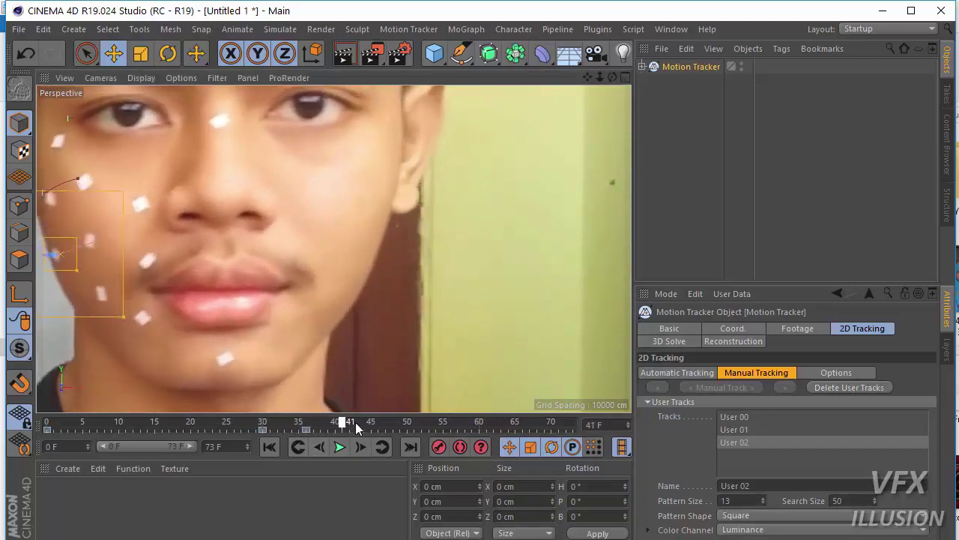
# Trim User 02 around frame 42, then add User 03 on the temple marker beside the eye.
pyautogui.scroll(-2, 32, 223)
pyautogui.scroll(3, 151, 273)
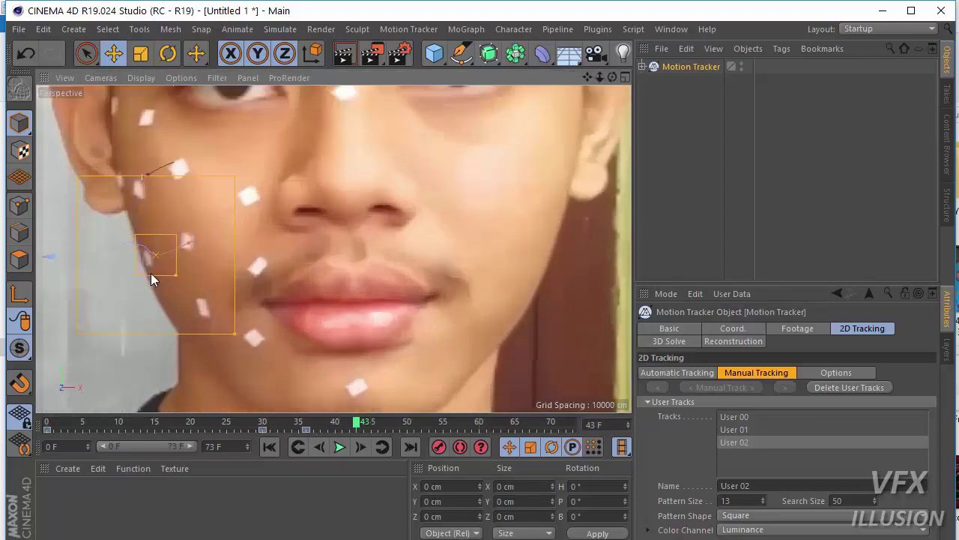
pyautogui.scroll(2, 342, 263)
pyautogui.scroll(2, 209, 273)
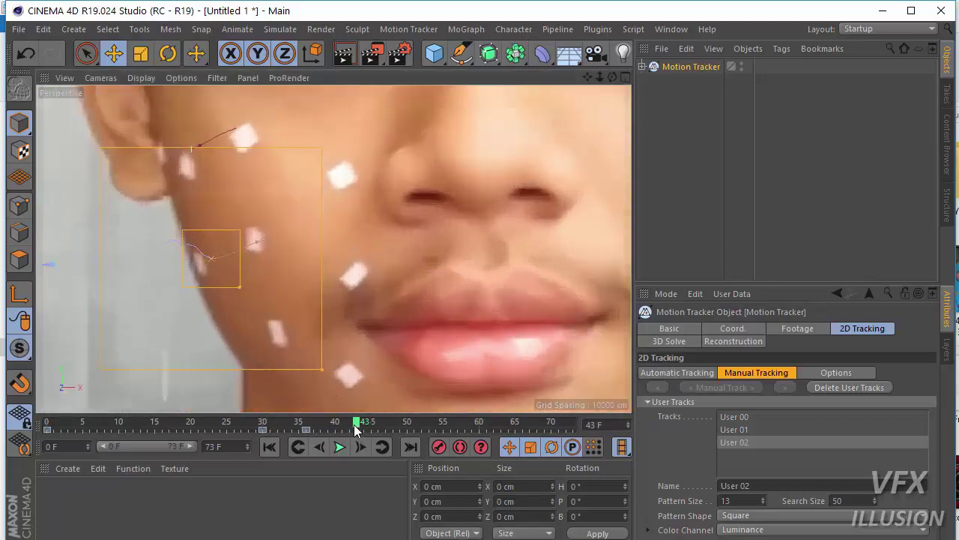
pyautogui.moveTo(357, 424); pyautogui.dragTo(353, 435)
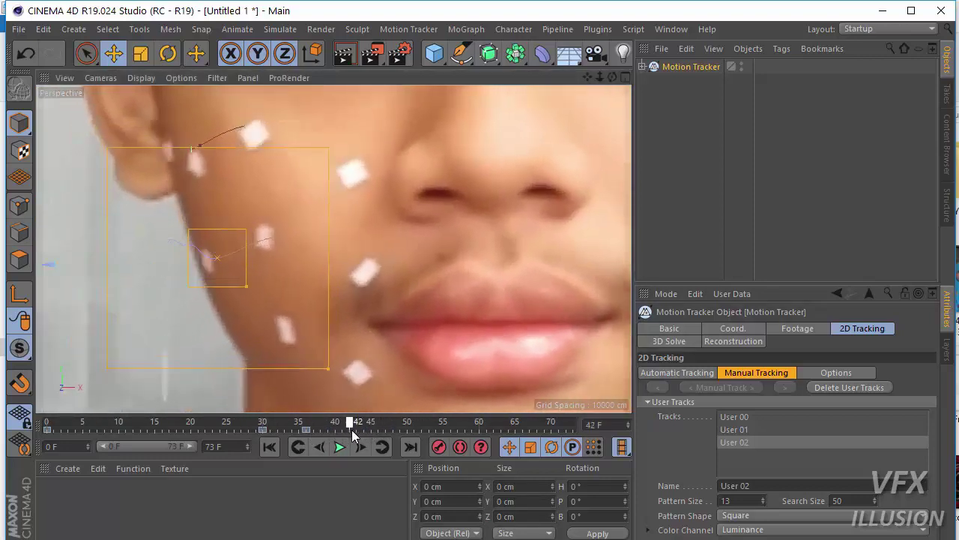
pyautogui.rightClick(215, 265)
pyautogui.click(238, 329)
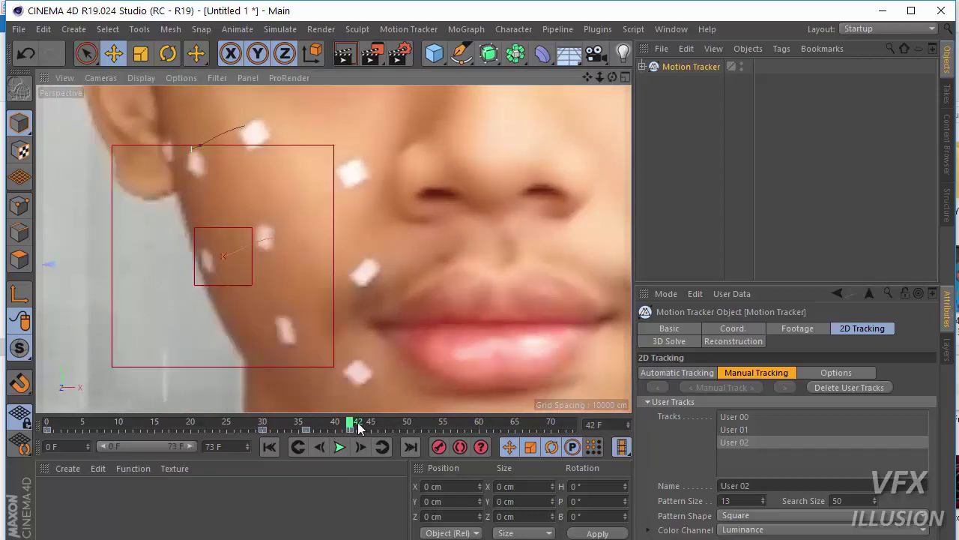
pyautogui.moveTo(358, 427)
pyautogui.mouseDown()
pyautogui.moveTo(339, 431)
pyautogui.moveTo(546, 422)
pyautogui.moveTo(247, 436)
pyautogui.moveTo(46, 425)
pyautogui.mouseUp()
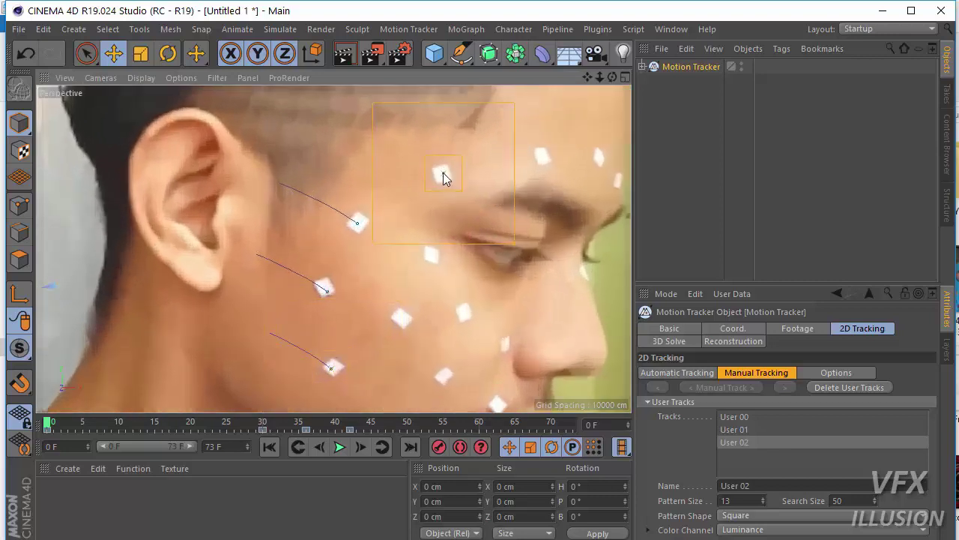
pyautogui.keyDown('ctrl'); pyautogui.moveTo(443, 176); pyautogui.dragTo(443, 177); pyautogui.keyUp('ctrl')
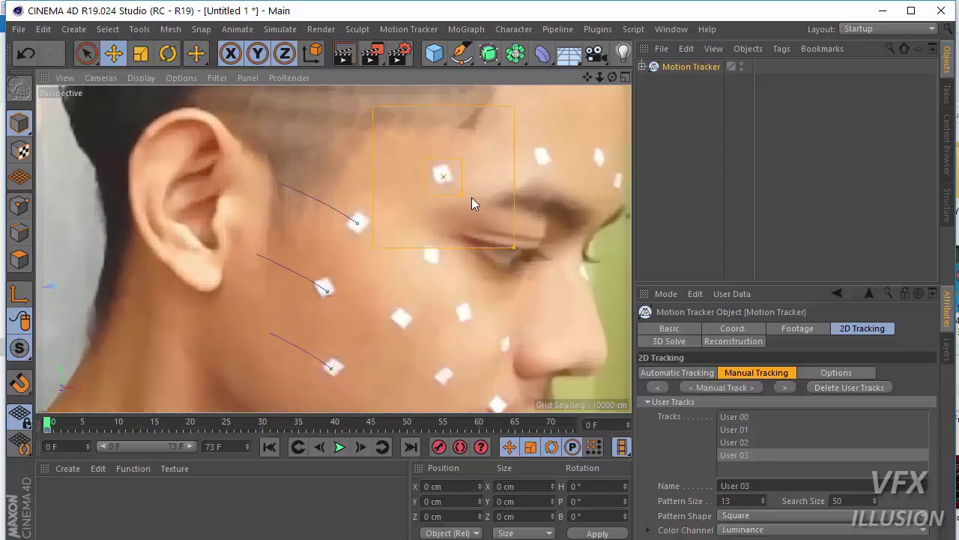
# Track User 03 forward and check its path through frames 15 and 33.
pyautogui.click(785, 387)
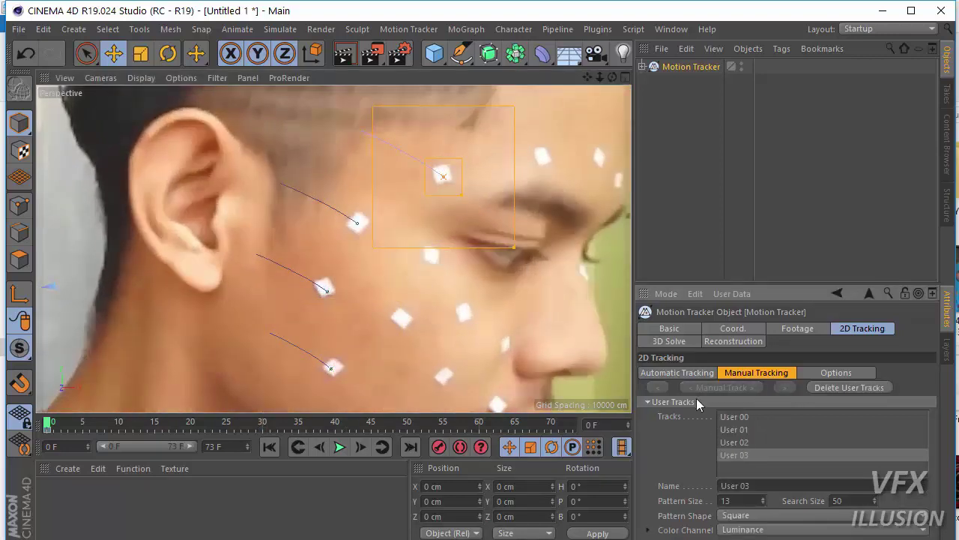
pyautogui.moveTo(51, 426); pyautogui.dragTo(155, 426)
pyautogui.scroll(2, 317, 145)
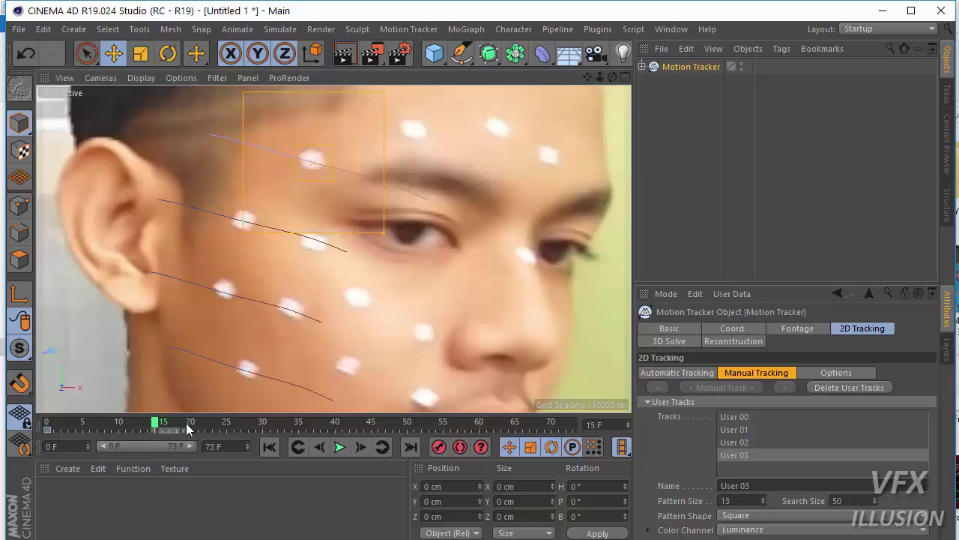
pyautogui.moveTo(157, 427); pyautogui.dragTo(321, 424)
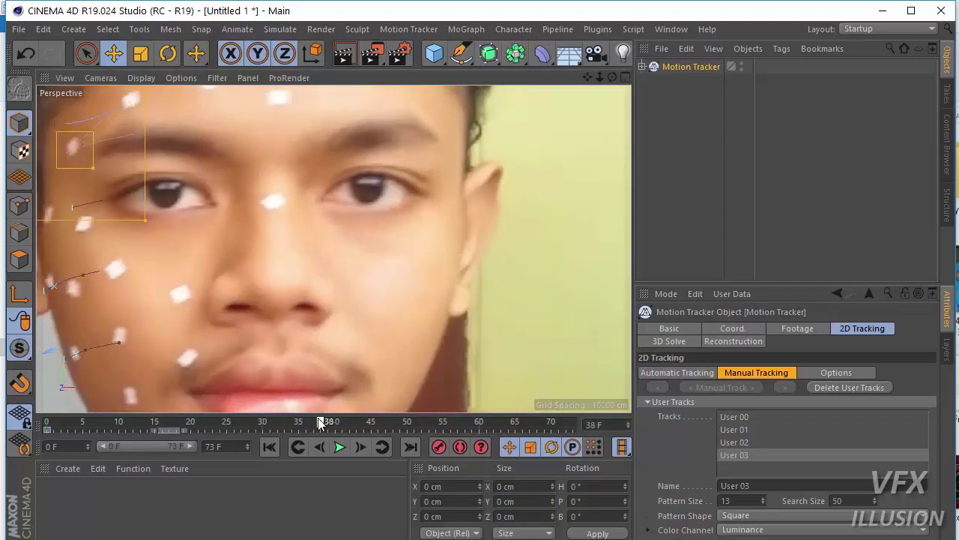
pyautogui.scroll(-3, 210, 159)
pyautogui.scroll(3, 199, 173)
pyautogui.scroll(2, 195, 180)
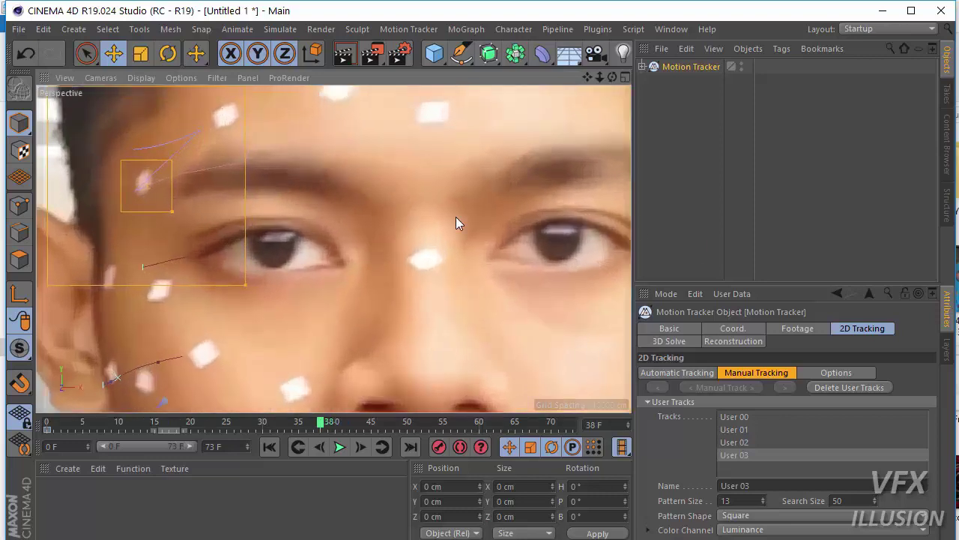
# Key User 03's position to fix drift at frames 38, 42, 51 and 67.
pyautogui.rightClick(207, 187)
pyautogui.click(260, 227)
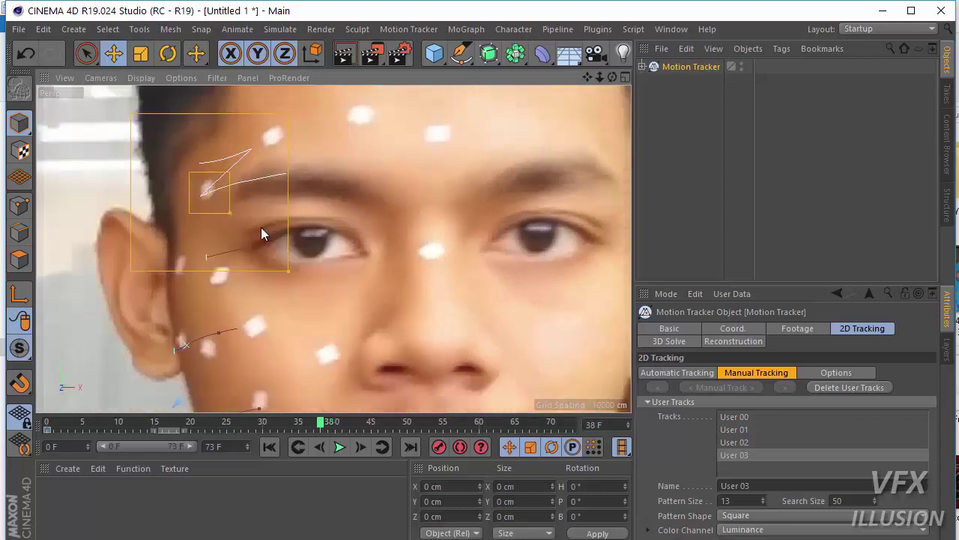
pyautogui.moveTo(330, 431); pyautogui.dragTo(355, 431)
pyautogui.rightClick(177, 209)
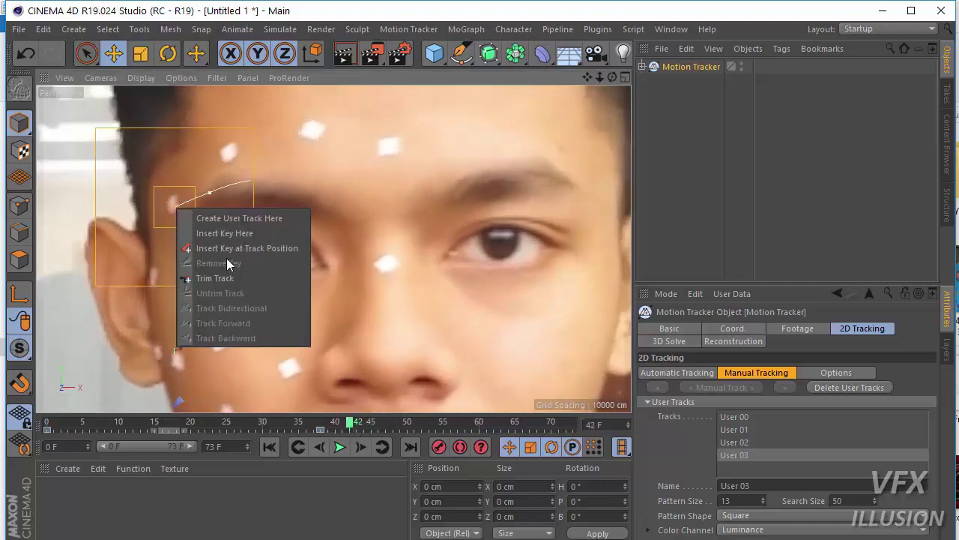
pyautogui.click(226, 253)
pyautogui.moveTo(352, 424)
pyautogui.mouseDown()
pyautogui.moveTo(429, 422)
pyautogui.moveTo(416, 427)
pyautogui.mouseUp()
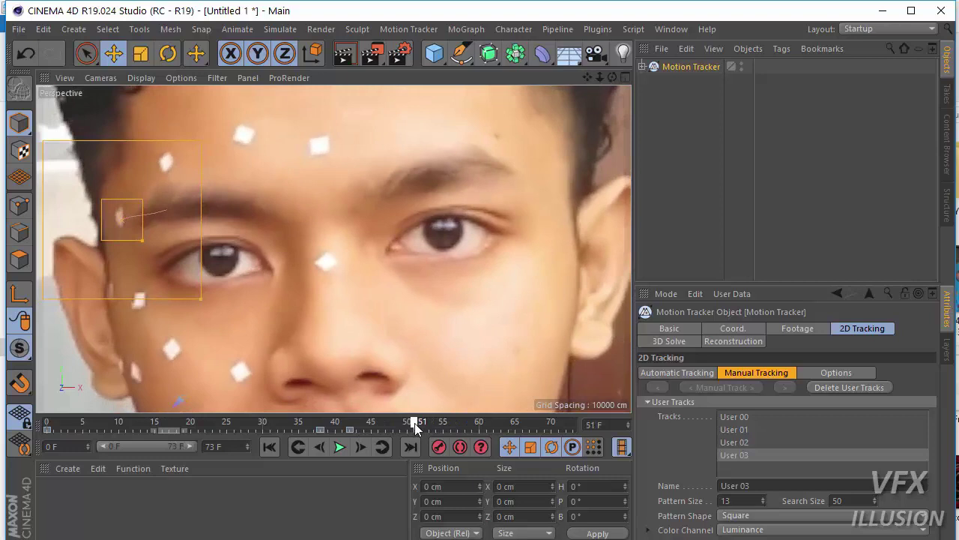
pyautogui.rightClick(122, 215)
pyautogui.click(174, 257)
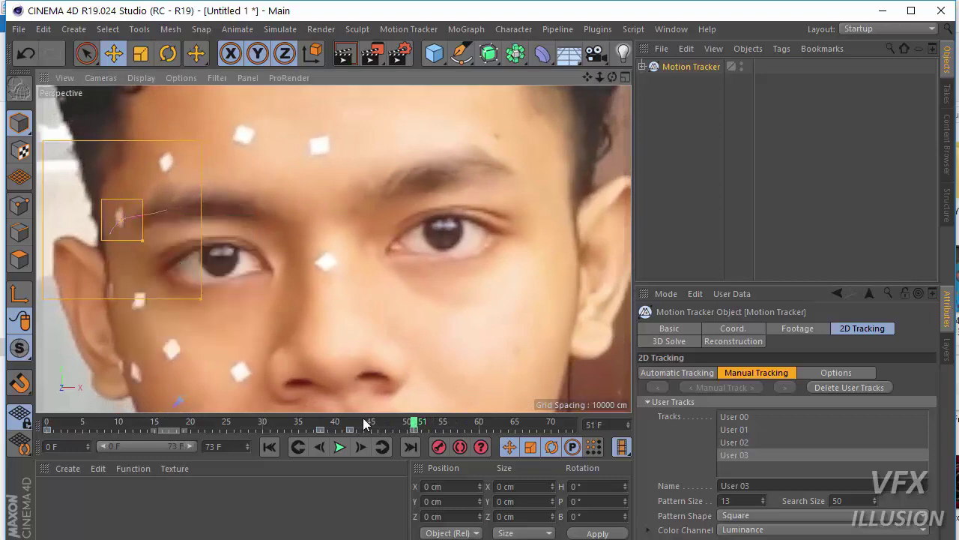
pyautogui.moveTo(417, 426)
pyautogui.mouseDown()
pyautogui.moveTo(544, 426)
pyautogui.moveTo(479, 426)
pyautogui.moveTo(526, 424)
pyautogui.mouseUp()
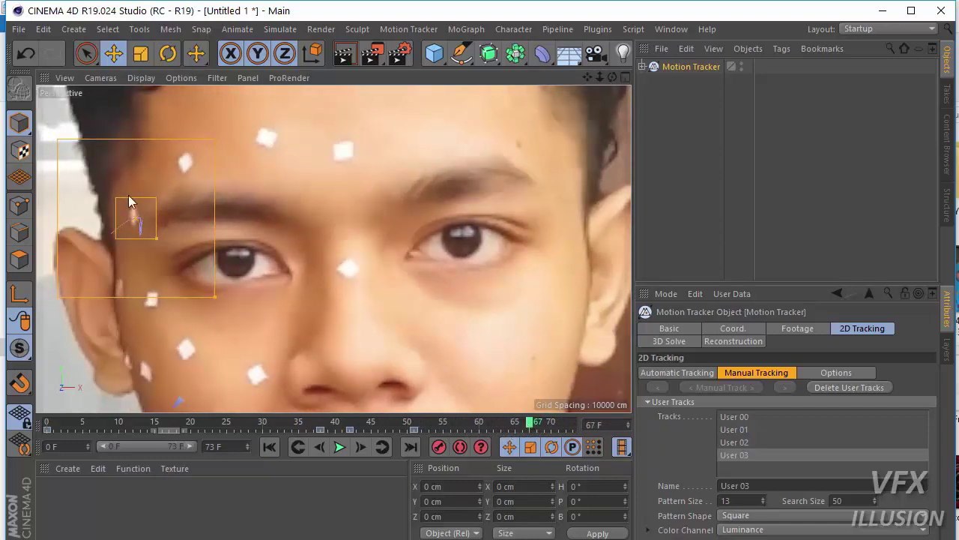
pyautogui.rightClick(143, 213)
pyautogui.click(209, 258)
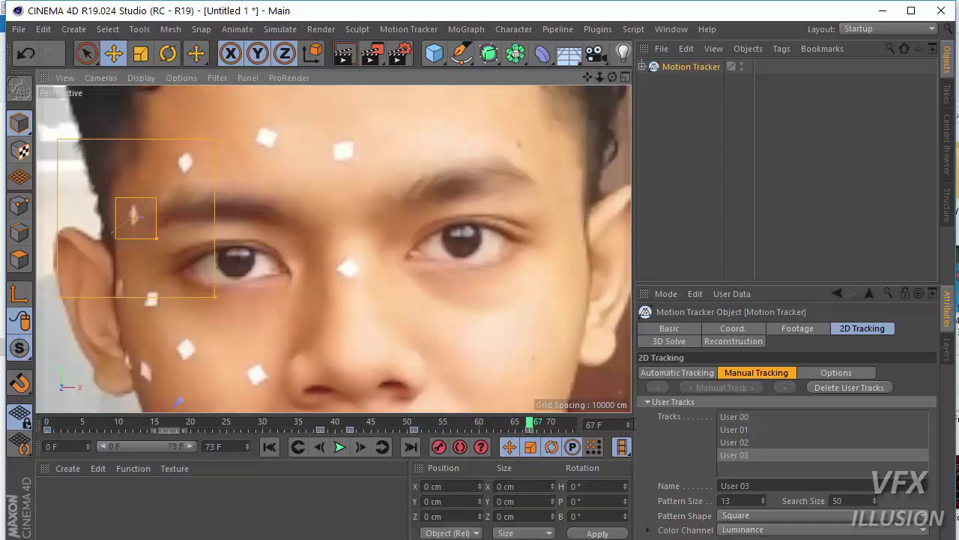
# Return to frame 25 and add User 04 centred on a cheek marker below the eye.
pyautogui.moveTo(541, 426)
pyautogui.mouseDown()
pyautogui.moveTo(184, 427)
pyautogui.moveTo(402, 425)
pyautogui.moveTo(59, 434)
pyautogui.moveTo(285, 436)
pyautogui.moveTo(230, 450)
pyautogui.moveTo(31, 454)
pyautogui.mouseUp()
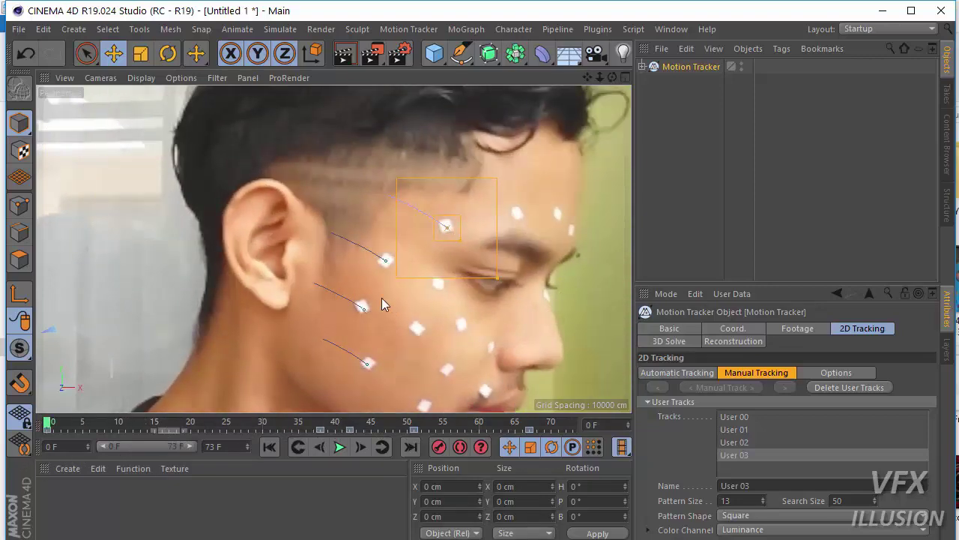
pyautogui.scroll(-5, 382, 297)
pyautogui.scroll(4, 293, 176)
pyautogui.scroll(2, 375, 209)
pyautogui.scroll(2, 313, 228)
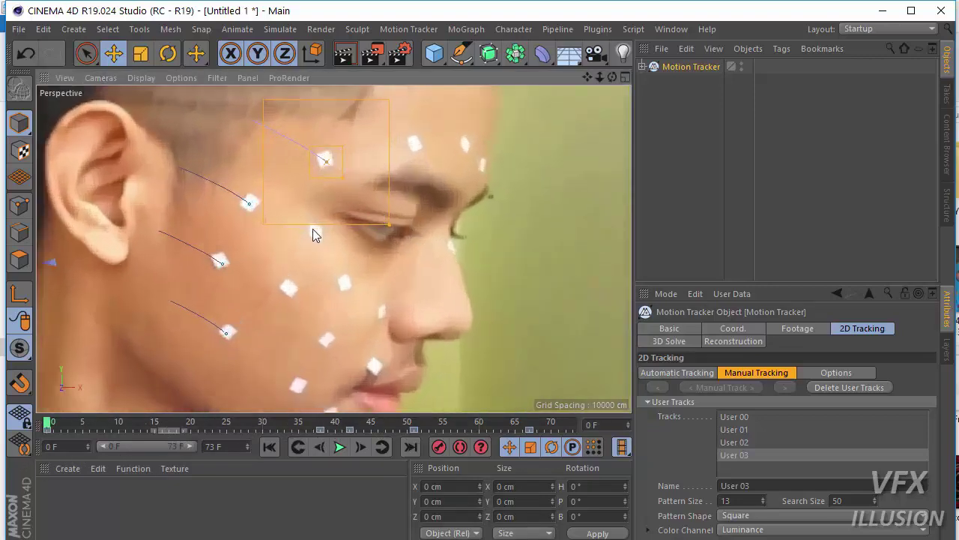
pyautogui.keyDown('ctrl'); pyautogui.click(315, 233); pyautogui.keyUp('ctrl')
pyautogui.moveTo(314, 230); pyautogui.dragTo(323, 246)
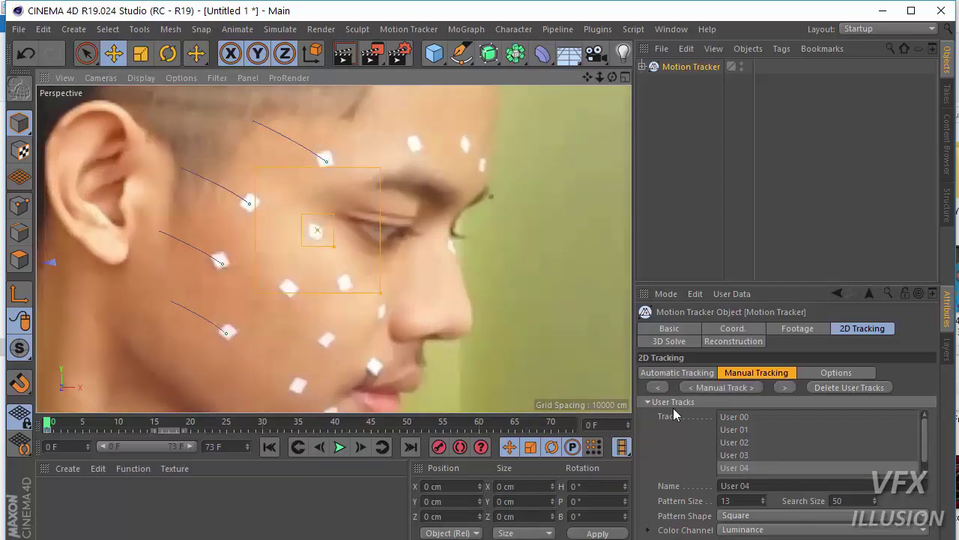
# Track User 04 forward, check it at frames 22 and 43, then return to frame 0.
pyautogui.click(785, 388)
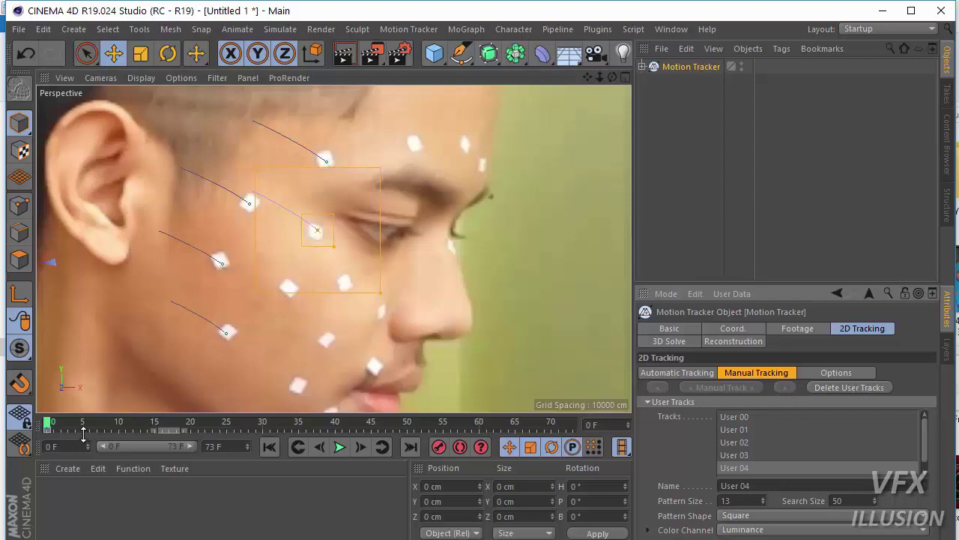
pyautogui.moveTo(57, 426); pyautogui.dragTo(206, 425)
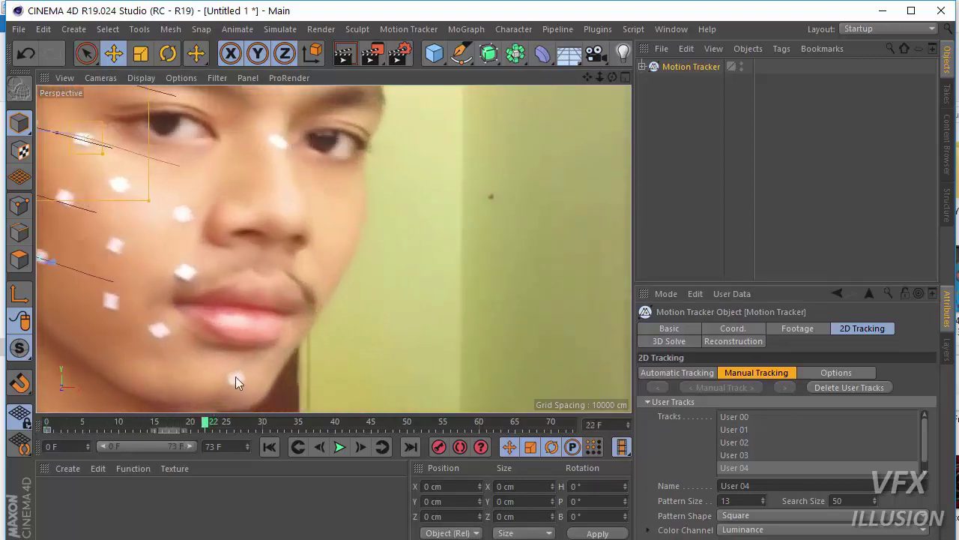
pyautogui.scroll(2, 329, 207)
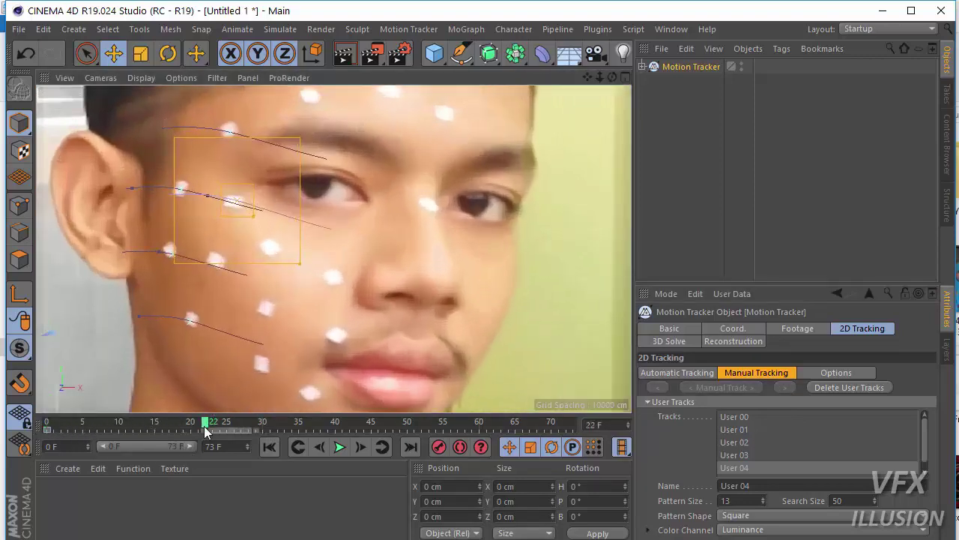
pyautogui.moveTo(257, 368); pyautogui.dragTo(458, 315)
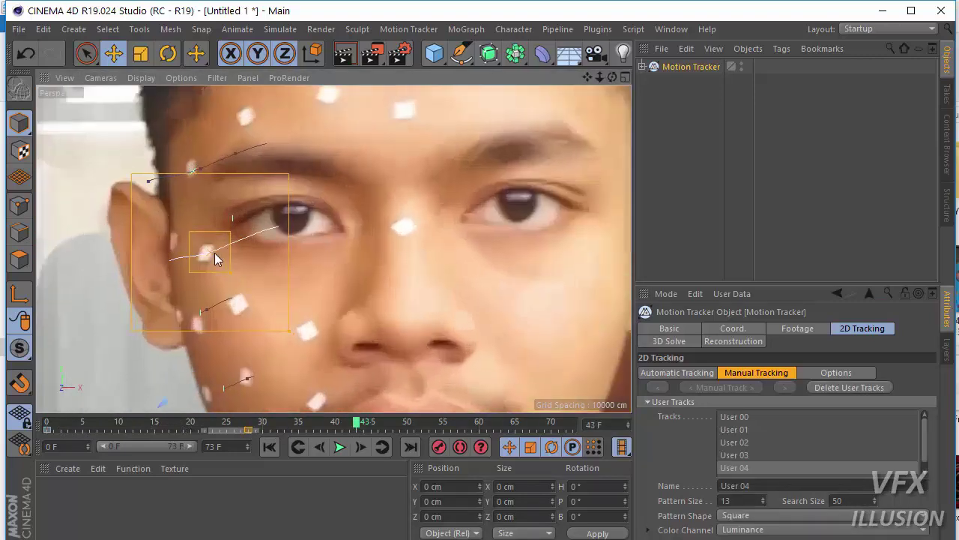
pyautogui.scroll(5, 195, 251)
pyautogui.moveTo(357, 422); pyautogui.dragTo(22, 419)
pyautogui.scroll(-3, 349, 293)
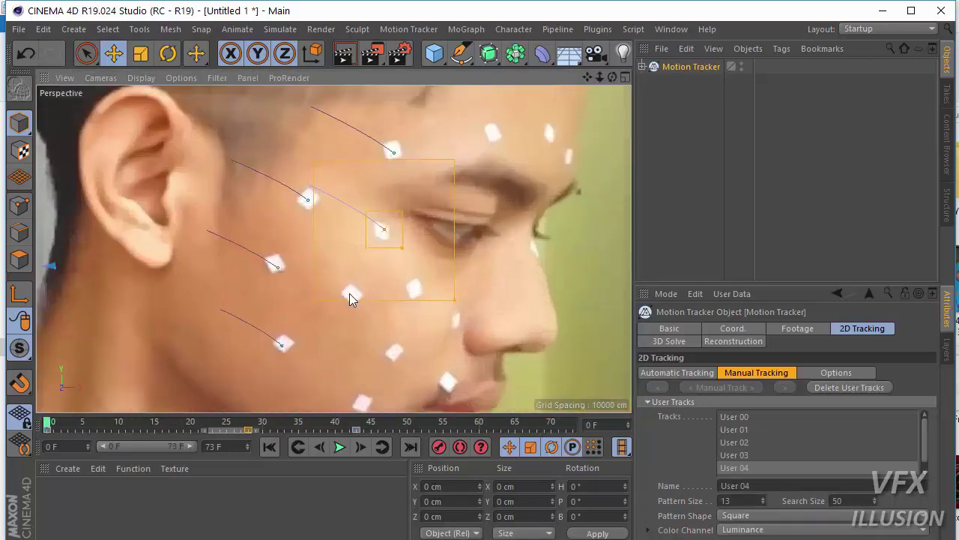
# Add and track User 05 on another cheek marker, keying corrections including frame 50.
pyautogui.keyDown('ctrl'); pyautogui.click(349, 293); pyautogui.keyUp('ctrl')
pyautogui.click(785, 387)
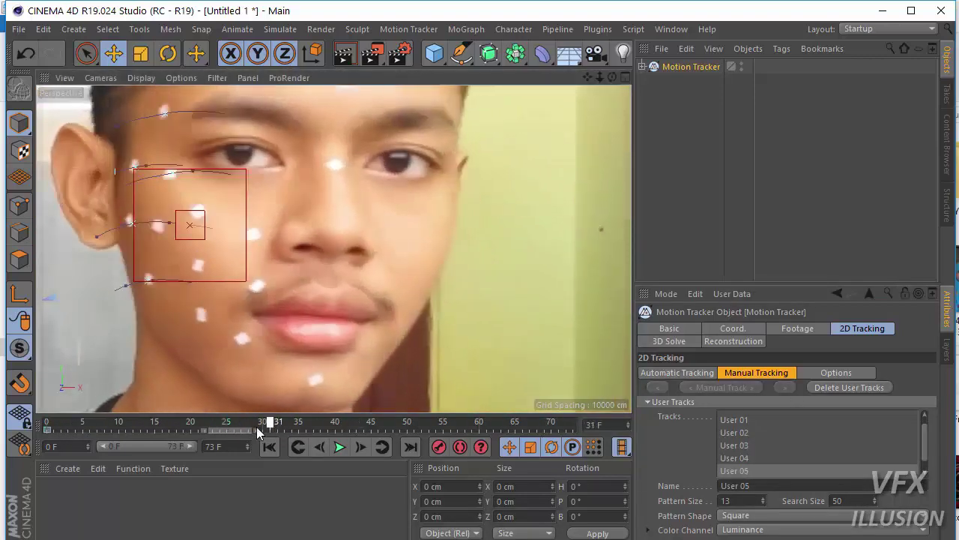
pyautogui.rightClick(204, 226)
pyautogui.click(232, 259)
pyautogui.rightClick(125, 247)
pyautogui.click(193, 281)
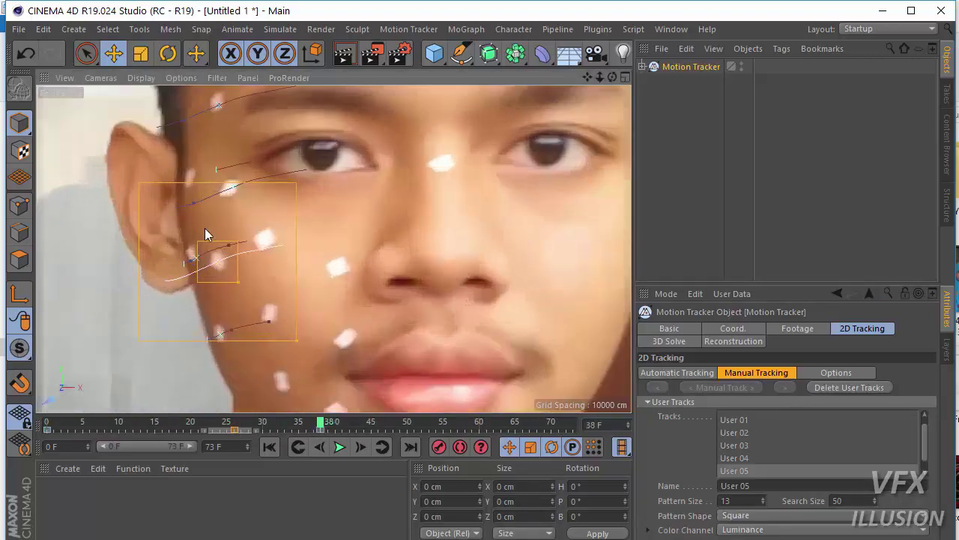
pyautogui.click(411, 423)
pyautogui.rightClick(154, 274)
pyautogui.click(217, 308)
pyautogui.moveTo(412, 425); pyautogui.dragTo(595, 424)
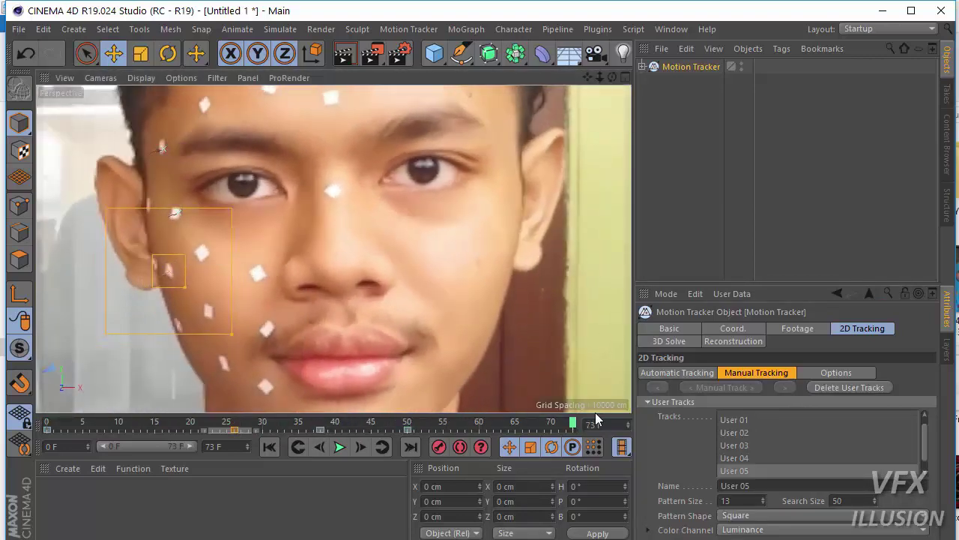
pyautogui.hotkey('shift', 'f')
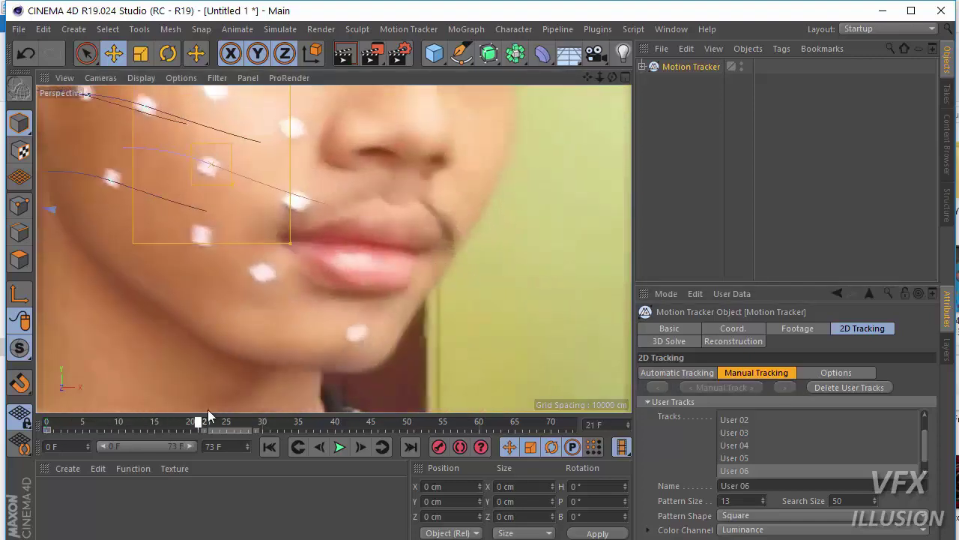
# Key a tracker position at frame 29, then scrub the footage to review the track paths.
pyautogui.moveTo(202, 423); pyautogui.dragTo(418, 420)
pyautogui.rightClick(257, 237)
pyautogui.click(257, 237)
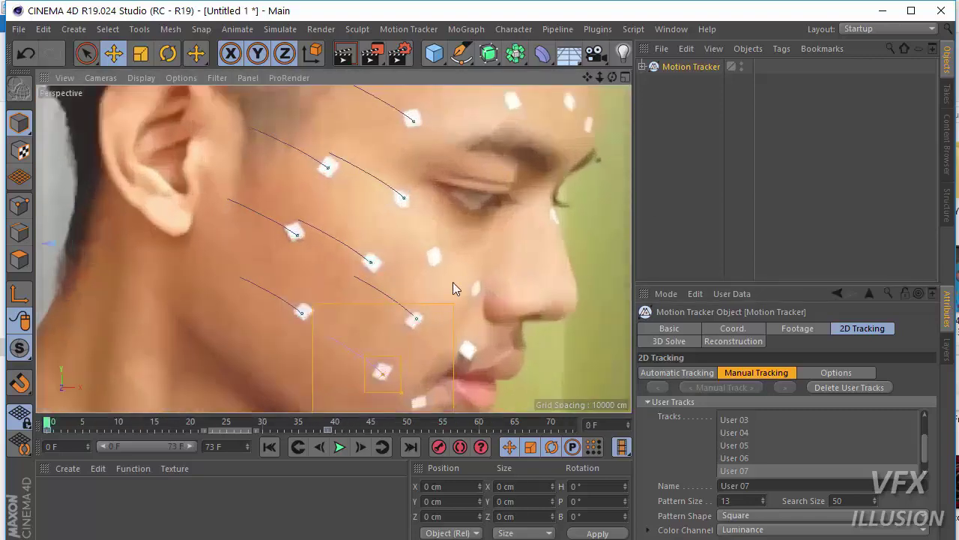
pyautogui.moveTo(52, 426); pyautogui.dragTo(382, 426)
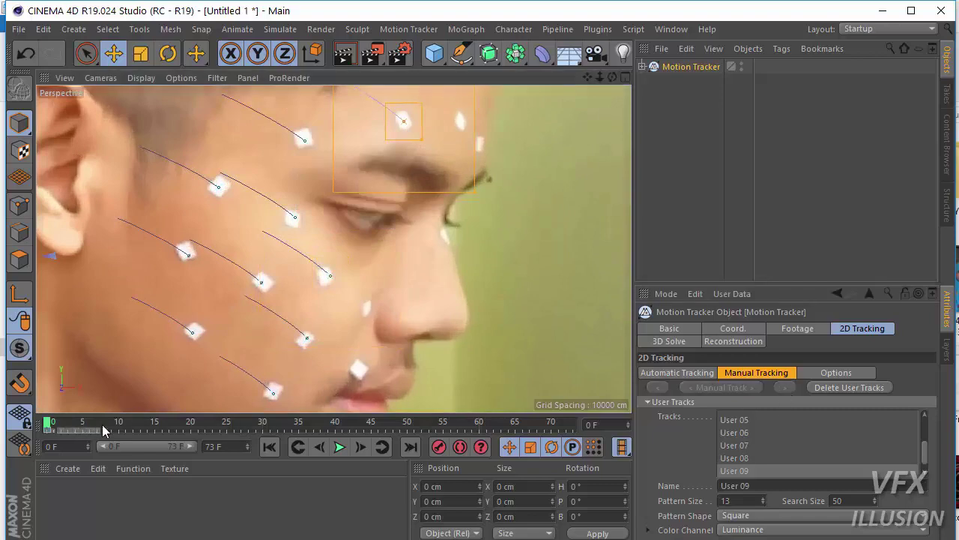
pyautogui.moveTo(103, 429)
pyautogui.mouseDown()
pyautogui.moveTo(210, 426)
pyautogui.moveTo(193, 425)
pyautogui.mouseUp()
pyautogui.rightClick(250, 179)
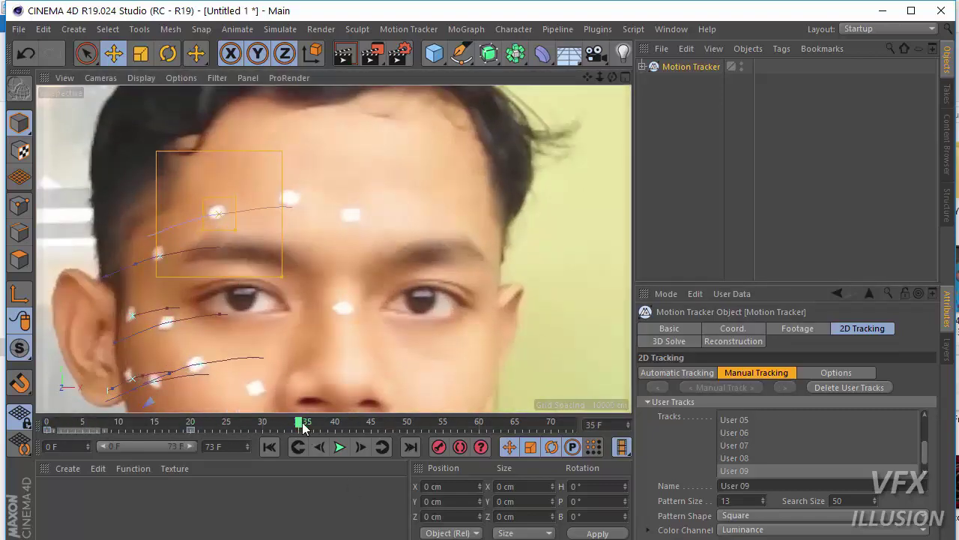
pyautogui.moveTo(304, 428); pyautogui.dragTo(364, 421)
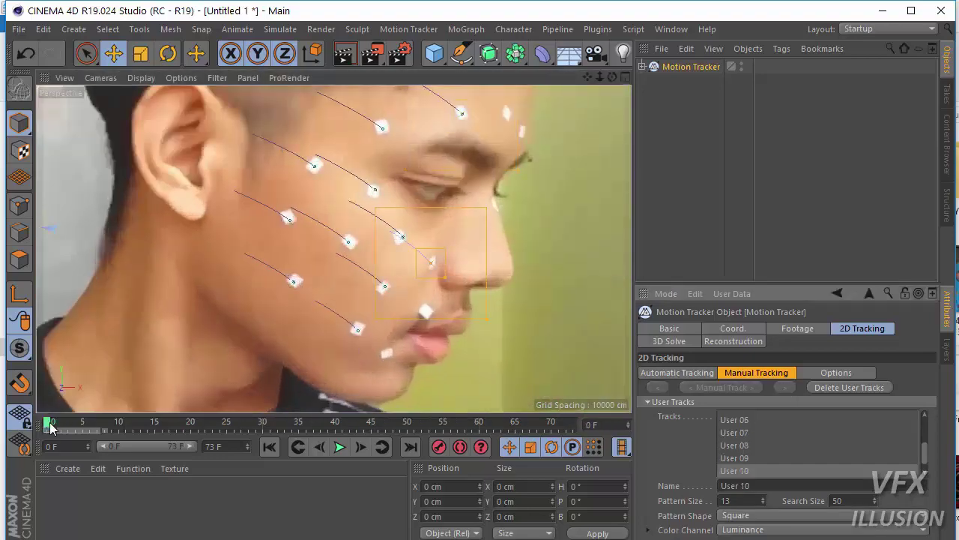
pyautogui.moveTo(50, 427)
pyautogui.mouseDown()
pyautogui.moveTo(399, 424)
pyautogui.moveTo(206, 425)
pyautogui.moveTo(248, 425)
pyautogui.mouseUp()
# Place manual tracks User 11 and User 12 on the lip and chin markers.
pyautogui.keyDown('ctrl'); pyautogui.click(284, 230); pyautogui.keyUp('ctrl')
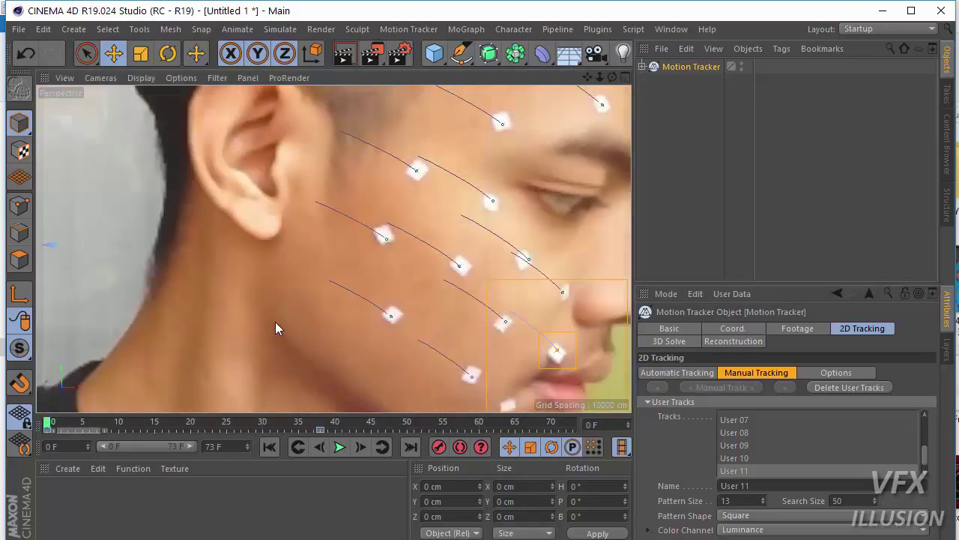
pyautogui.keyDown('ctrl'); pyautogui.click(363, 330); pyautogui.keyUp('ctrl')
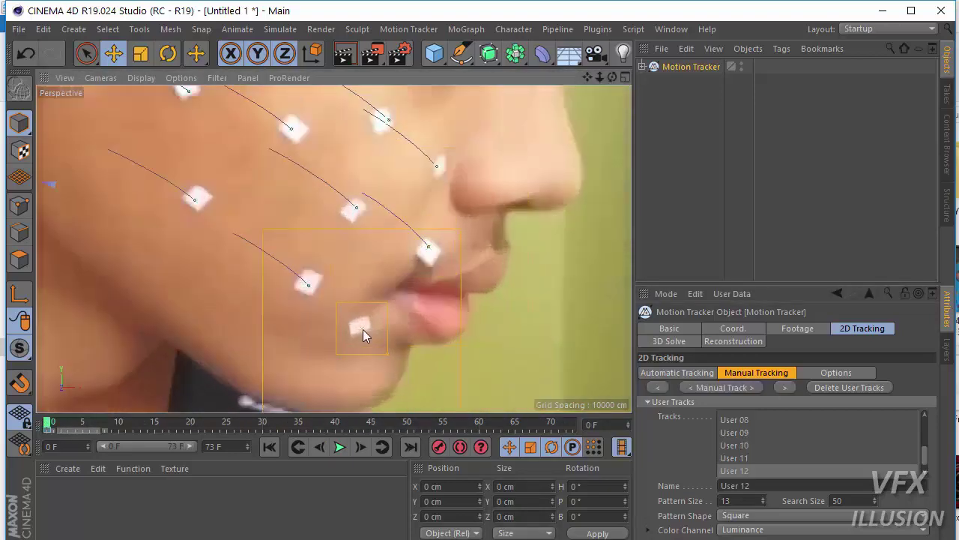
pyautogui.moveTo(210, 426); pyautogui.dragTo(353, 426)
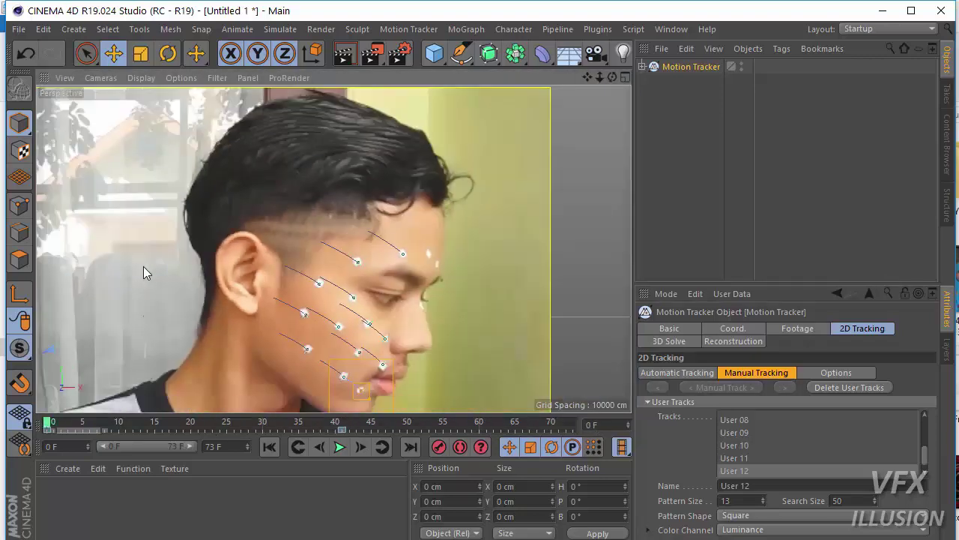
# Add User 13 on the brow marker and track it forward to the clip's end.
pyautogui.scroll(3, 143, 266)
pyautogui.keyDown('ctrl'); pyautogui.click(231, 137); pyautogui.keyUp('ctrl')
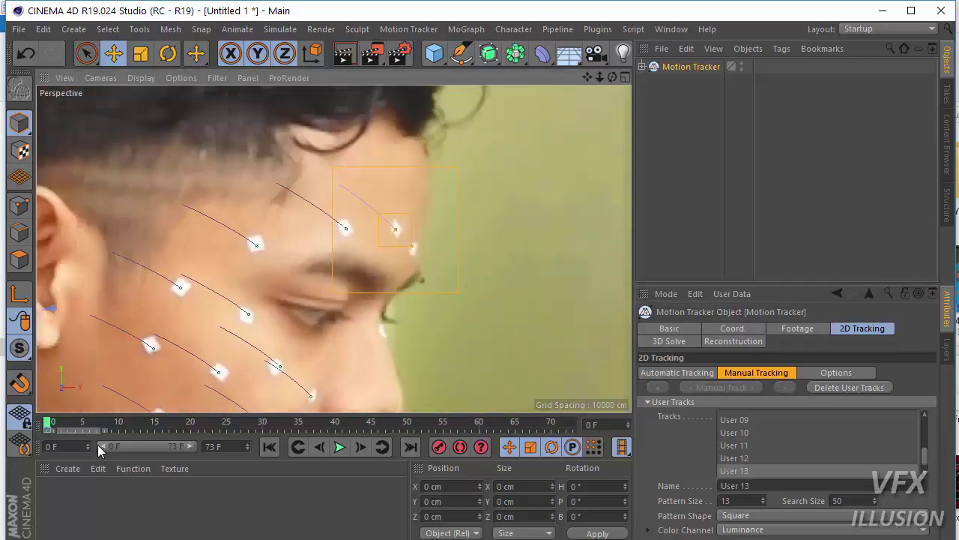
pyautogui.moveTo(50, 422); pyautogui.dragTo(171, 422)
pyautogui.press('g')
pyautogui.press('g')
pyautogui.press('g')
pyautogui.press('g')
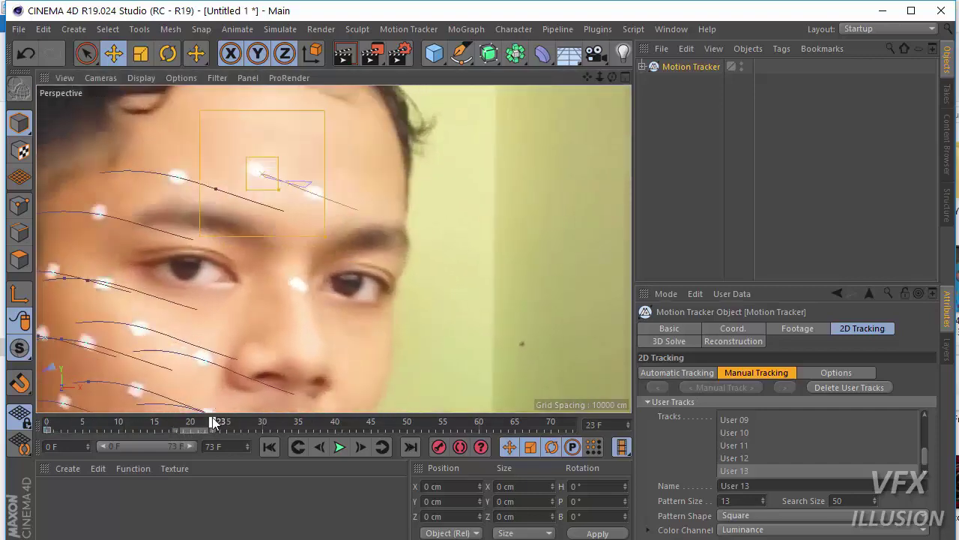
pyautogui.press('g')
pyautogui.scroll(-3, 312, 219)
pyautogui.press('F8')
# Scrub back through the clip to verify the new tracks' motion paths.
pyautogui.scroll(-2, 293, 262)
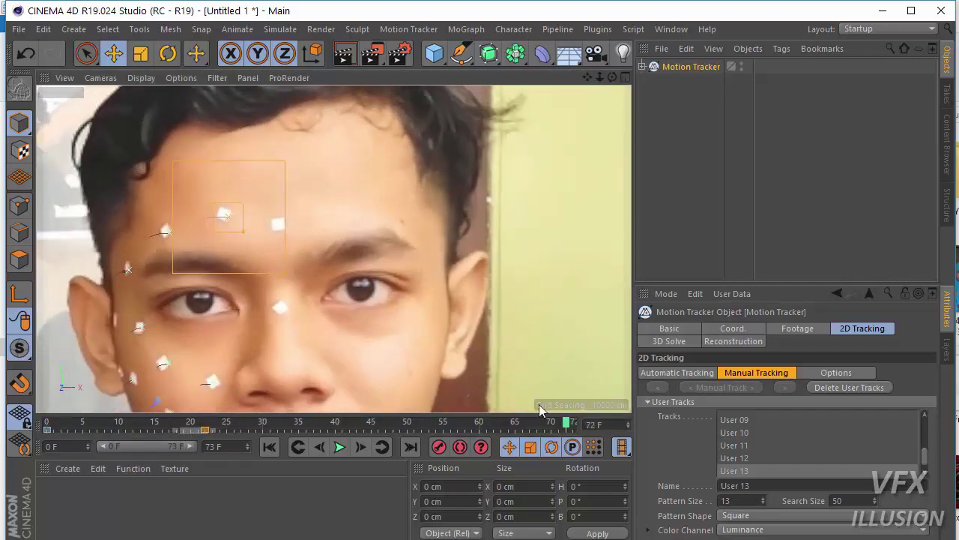
pyautogui.scroll(3, 272, 303)
pyautogui.scroll(-2, 400, 360)
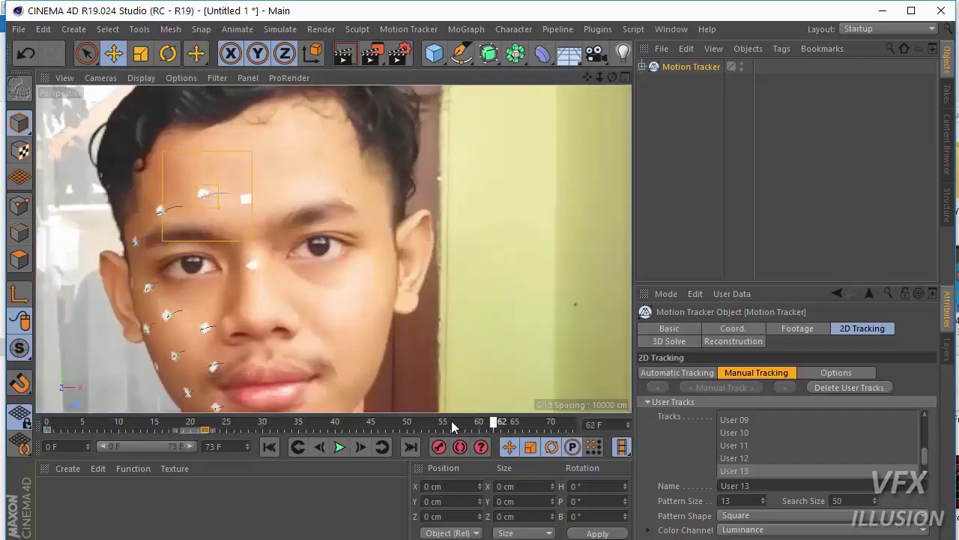
pyautogui.moveTo(451, 421); pyautogui.dragTo(37, 424)
pyautogui.scroll(-2, 254, 278)
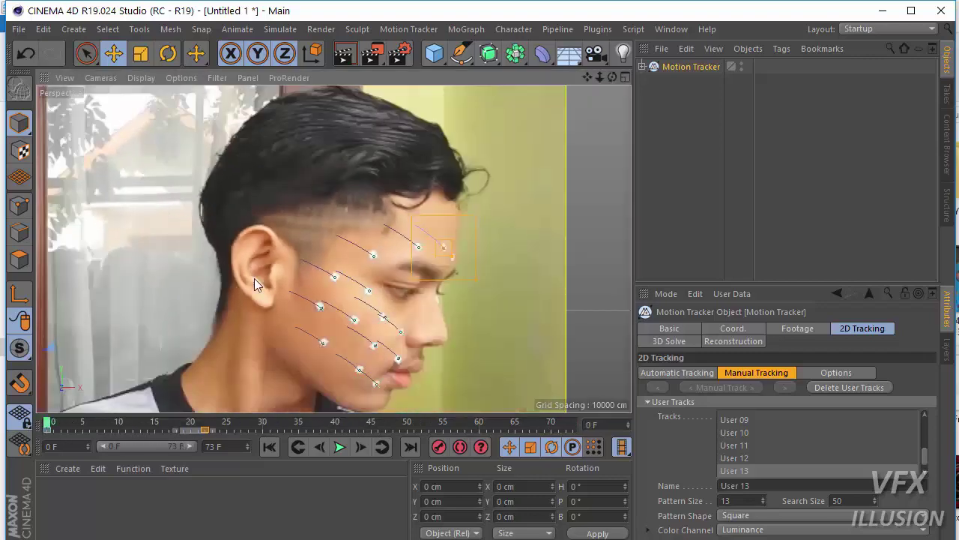
pyautogui.scroll(3, 480, 377)
pyautogui.scroll(-1, 283, 321)
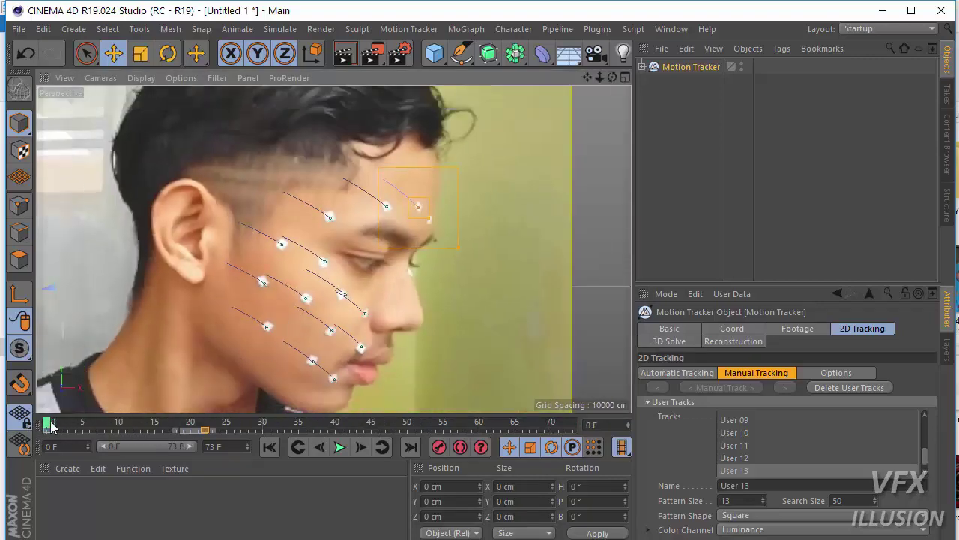
pyautogui.moveTo(51, 426); pyautogui.dragTo(184, 424)
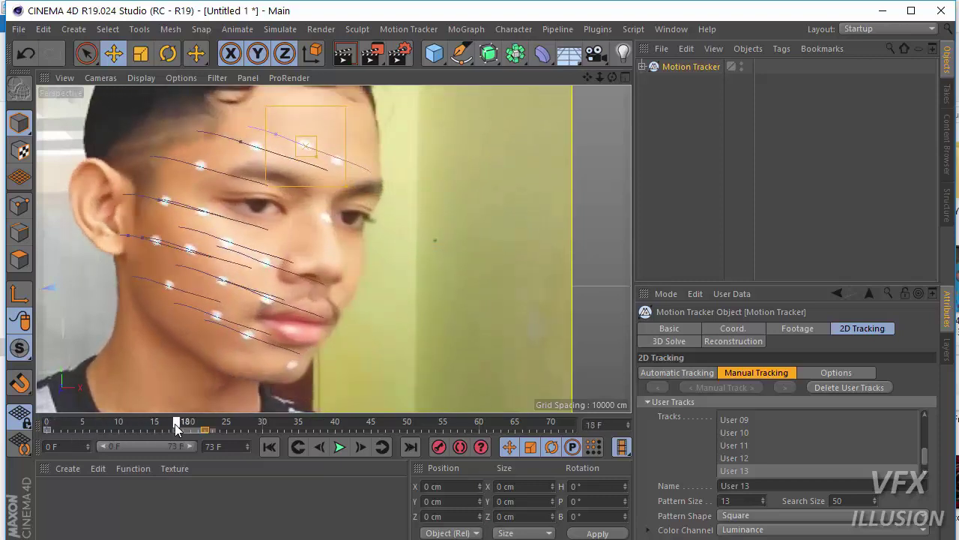
# Add a manual track on the nose-bridge marker and track it forward through the clip.
pyautogui.keyDown('ctrl'); pyautogui.click(319, 216); pyautogui.keyUp('ctrl')
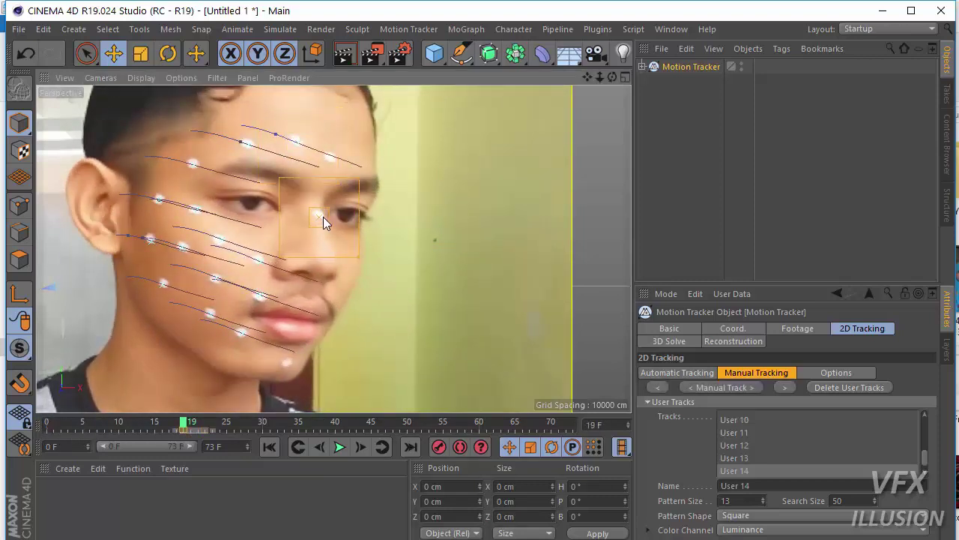
pyautogui.click(787, 387)
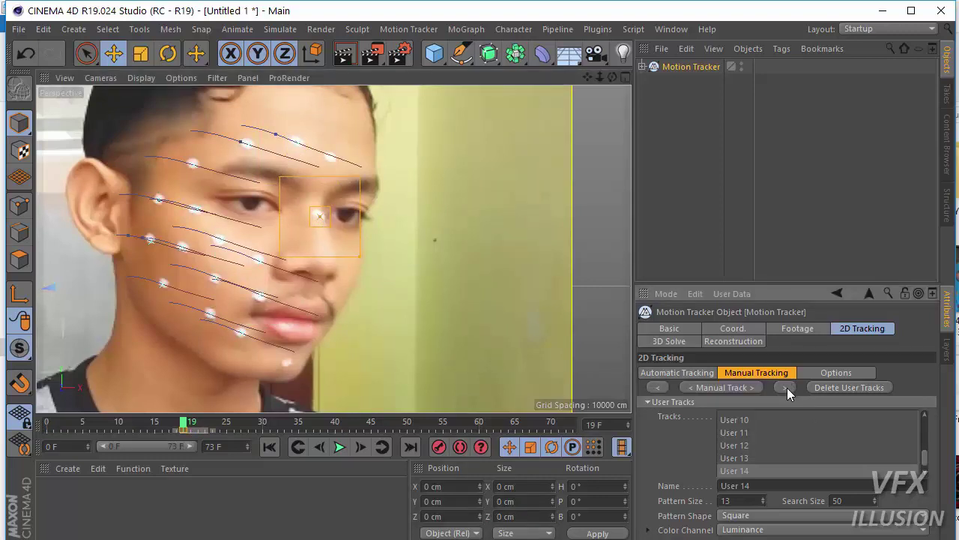
pyautogui.moveTo(178, 427)
pyautogui.mouseDown()
pyautogui.moveTo(128, 424)
pyautogui.moveTo(293, 424)
pyautogui.moveTo(272, 424)
pyautogui.moveTo(285, 424)
pyautogui.mouseUp()
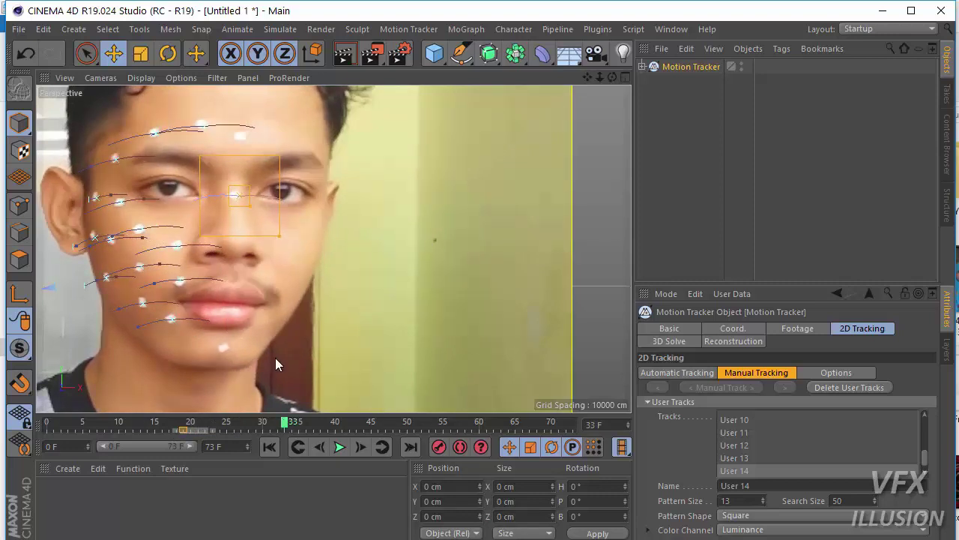
pyautogui.moveTo(284, 424)
pyautogui.mouseDown()
pyautogui.moveTo(365, 424)
pyautogui.moveTo(244, 424)
pyautogui.moveTo(335, 424)
pyautogui.mouseUp()
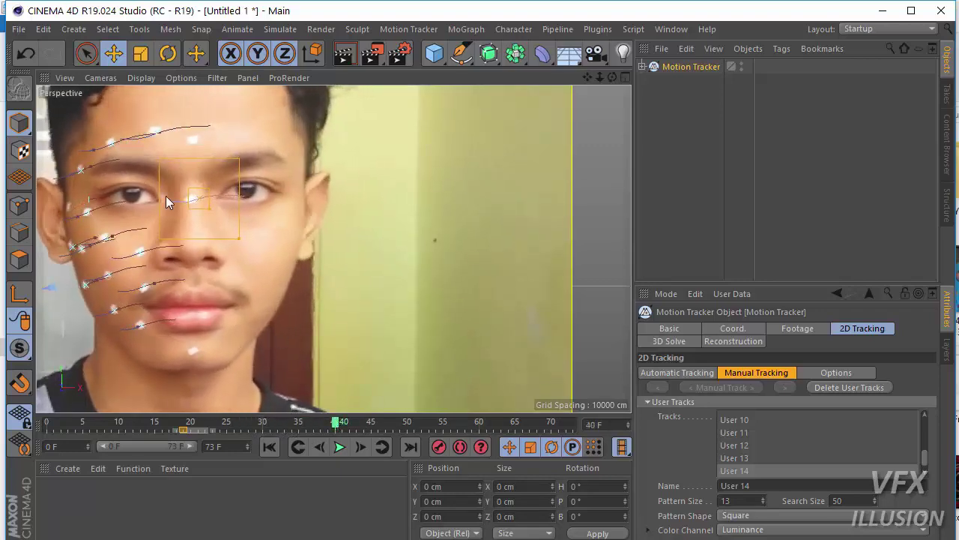
# Nudge the drifting track back onto the nose-bridge marker and track backward from the last frame.
pyautogui.scroll(3, 166, 195)
pyautogui.moveTo(229, 210); pyautogui.dragTo(216, 215)
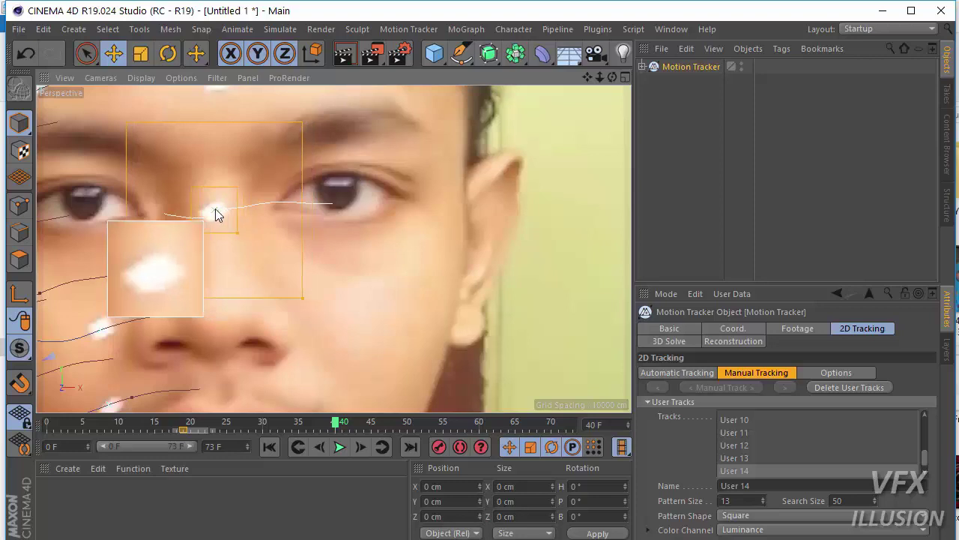
pyautogui.scroll(-3, 294, 351)
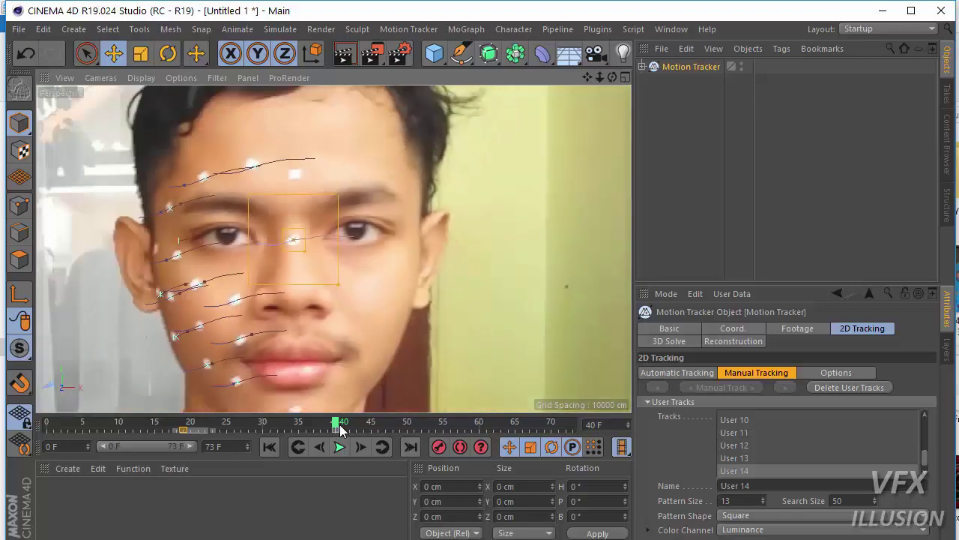
pyautogui.moveTo(341, 427)
pyautogui.mouseDown()
pyautogui.moveTo(584, 421)
pyautogui.moveTo(188, 423)
pyautogui.moveTo(589, 439)
pyautogui.mouseUp()
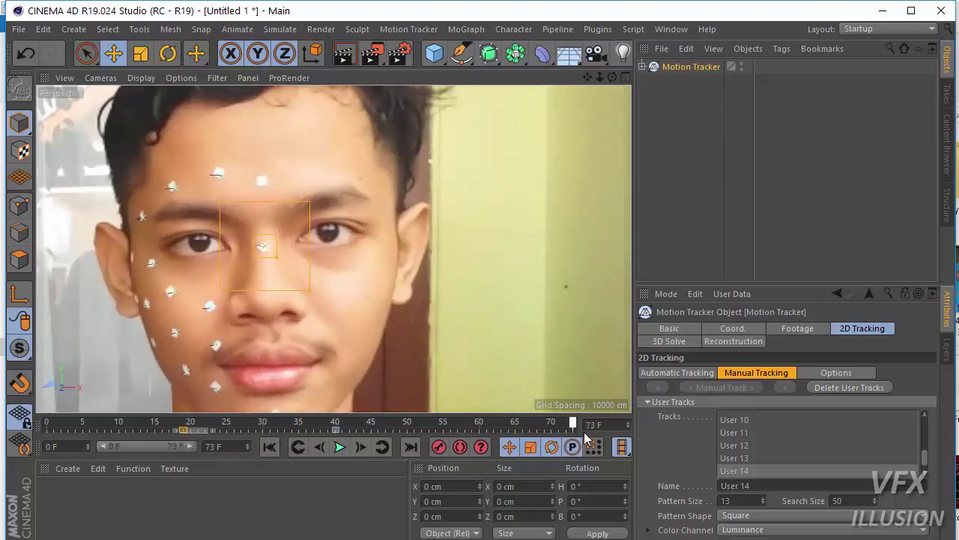
pyautogui.click(659, 386)
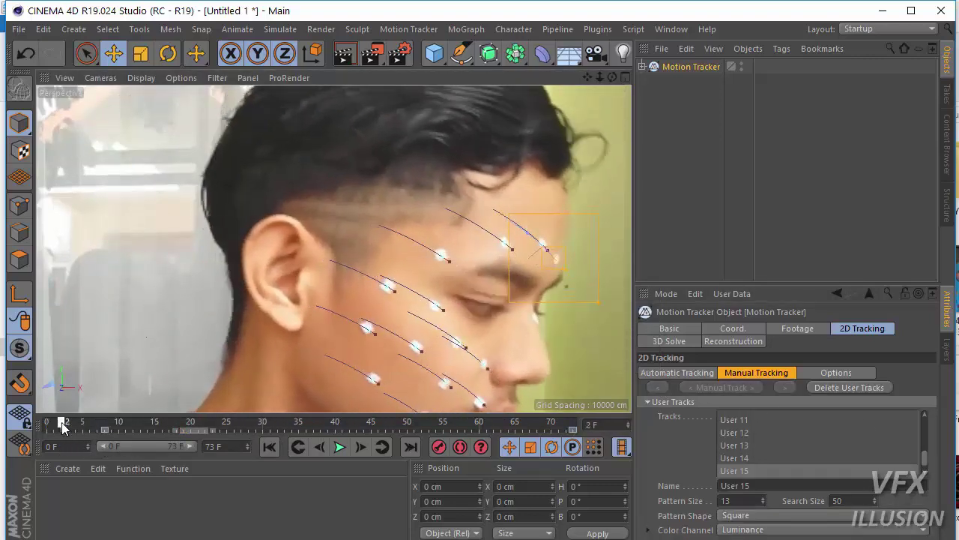
# Step through the opening frames to review the track, then return to the first frame.
pyautogui.click(65, 423)
pyautogui.click(75, 423)
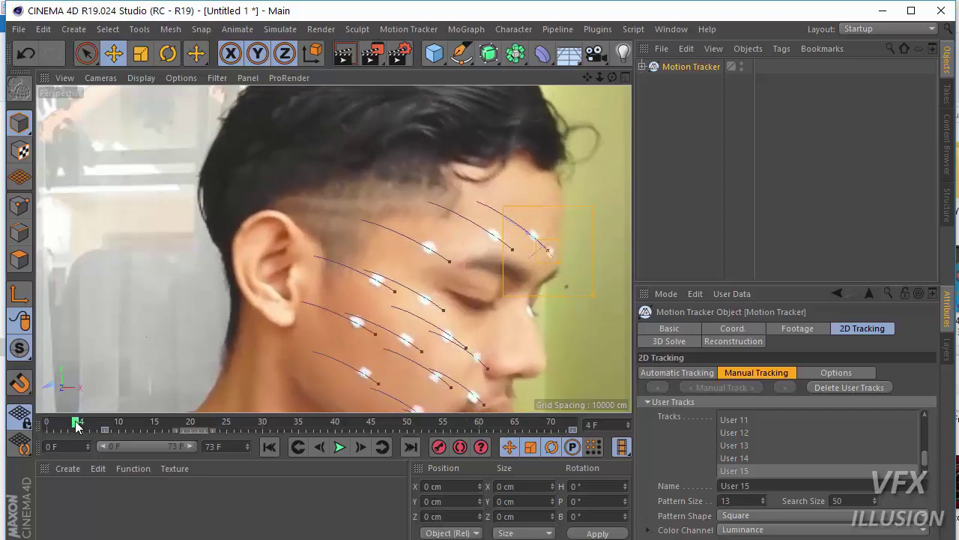
pyautogui.rightClick(82, 422)
pyautogui.press('Escape')
pyautogui.click(64, 424)
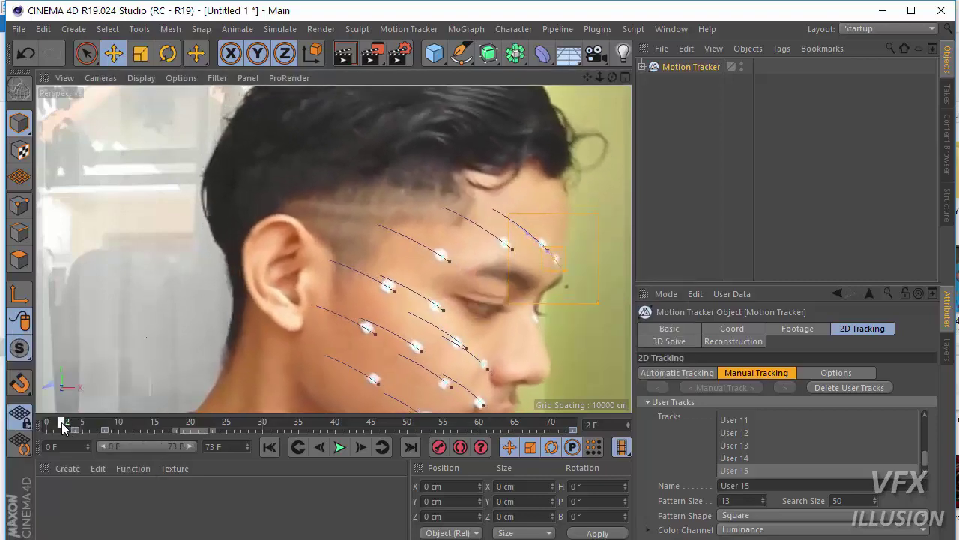
pyautogui.moveTo(49, 424)
pyautogui.mouseDown()
pyautogui.moveTo(162, 439)
pyautogui.moveTo(87, 441)
pyautogui.moveTo(163, 449)
pyautogui.moveTo(402, 405)
pyautogui.mouseUp()
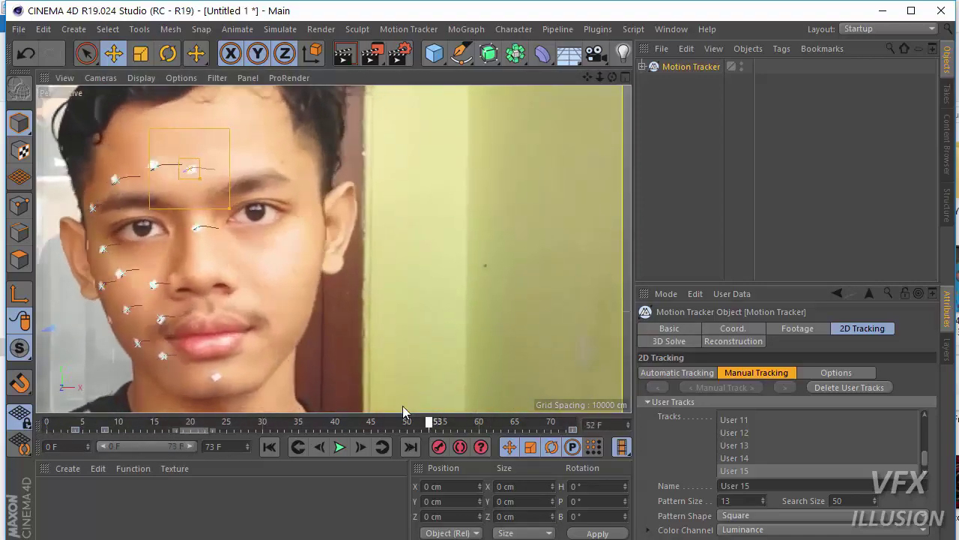
pyautogui.click(269, 447)
# Add a manual track on the chin marker below the lip and track it forward.
pyautogui.keyDown('ctrl'); pyautogui.click(274, 310); pyautogui.keyUp('ctrl')
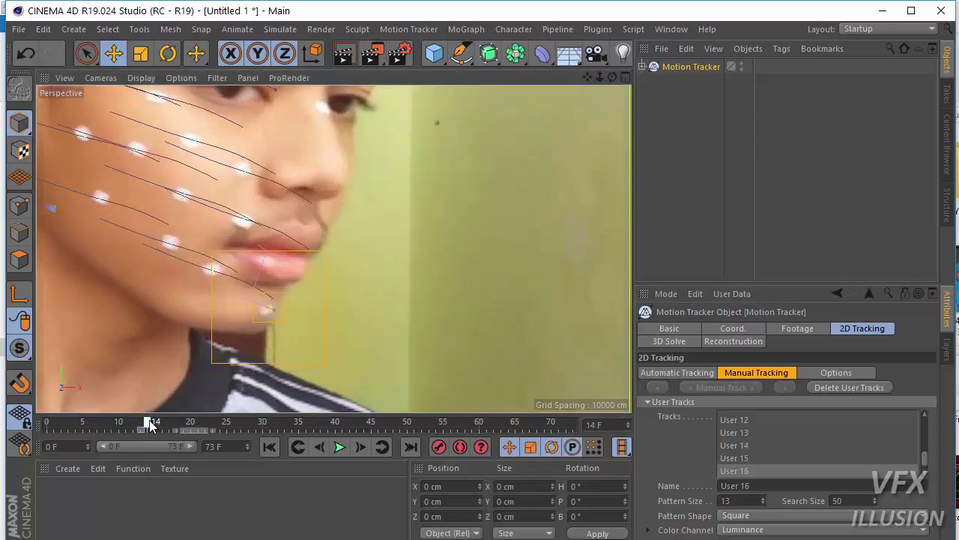
pyautogui.moveTo(145, 424); pyautogui.dragTo(573, 425)
pyautogui.rightClick(259, 304)
pyautogui.click(300, 337)
pyautogui.scroll(-2, 247, 330)
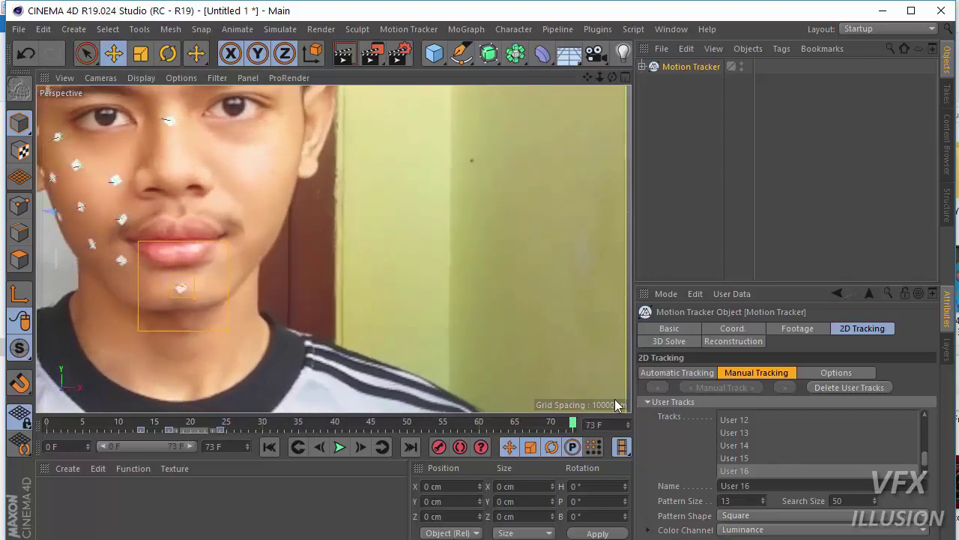
pyautogui.scroll(-2, 386, 347)
pyautogui.scroll(1, 303, 232)
pyautogui.scroll(1, 302, 231)
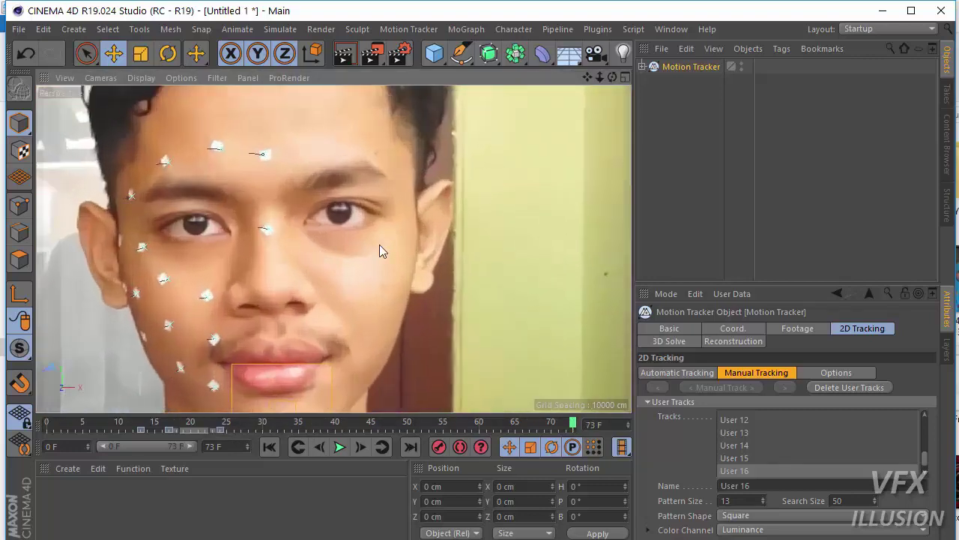
pyautogui.scroll(-1, 769, 459)
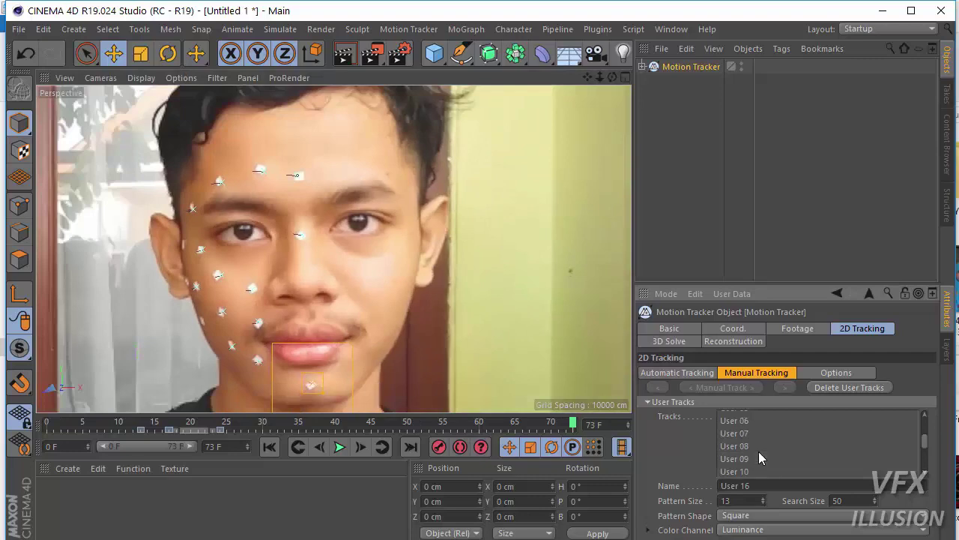
# Select all ~17 user tracks with Ctrl+A and scrub the head turn to frame 73.
pyautogui.scroll(6, 758, 451)
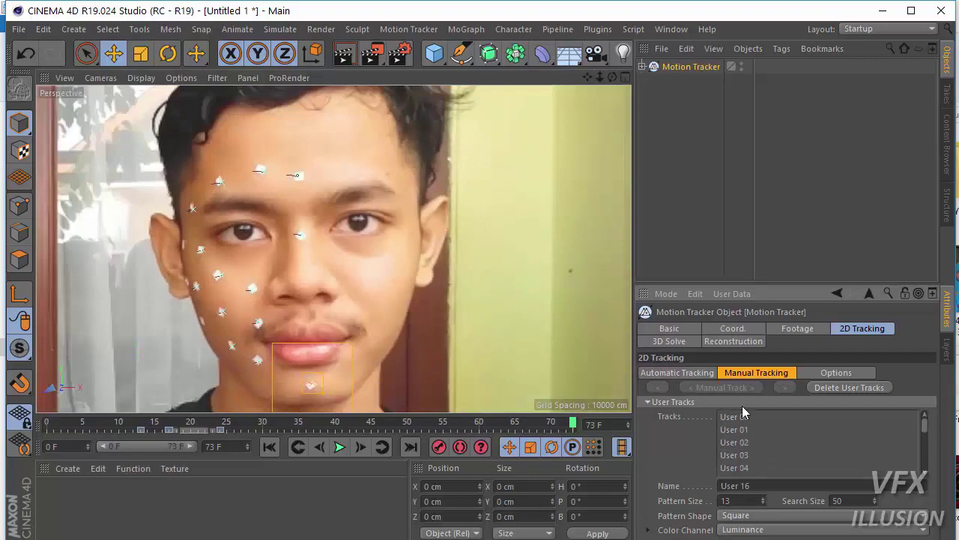
pyautogui.scroll(-10, 742, 420)
pyautogui.moveTo(355, 431)
pyautogui.mouseDown()
pyautogui.moveTo(124, 434)
pyautogui.moveTo(364, 421)
pyautogui.moveTo(195, 426)
pyautogui.mouseUp()
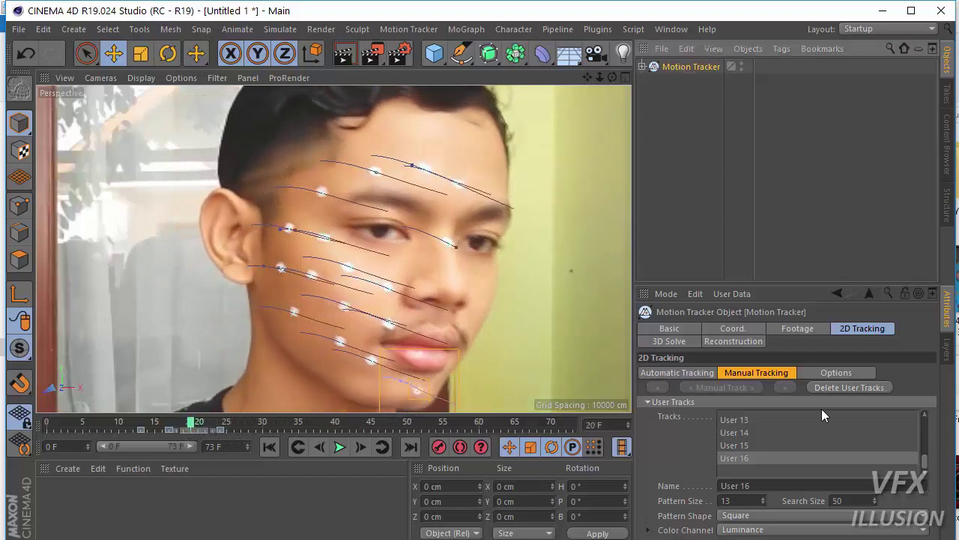
pyautogui.scroll(5, 750, 459)
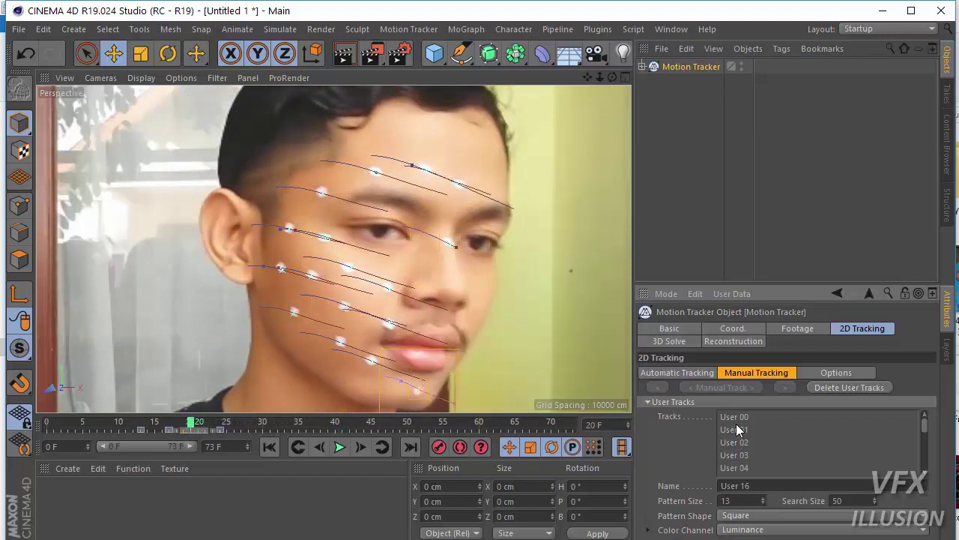
pyautogui.hotkey('ctrl', 'a')
pyautogui.moveTo(60, 431)
pyautogui.mouseDown()
pyautogui.moveTo(531, 424)
pyautogui.moveTo(48, 445)
pyautogui.moveTo(247, 424)
pyautogui.moveTo(588, 432)
pyautogui.mouseUp()
pyautogui.scroll(-3, 356, 318)
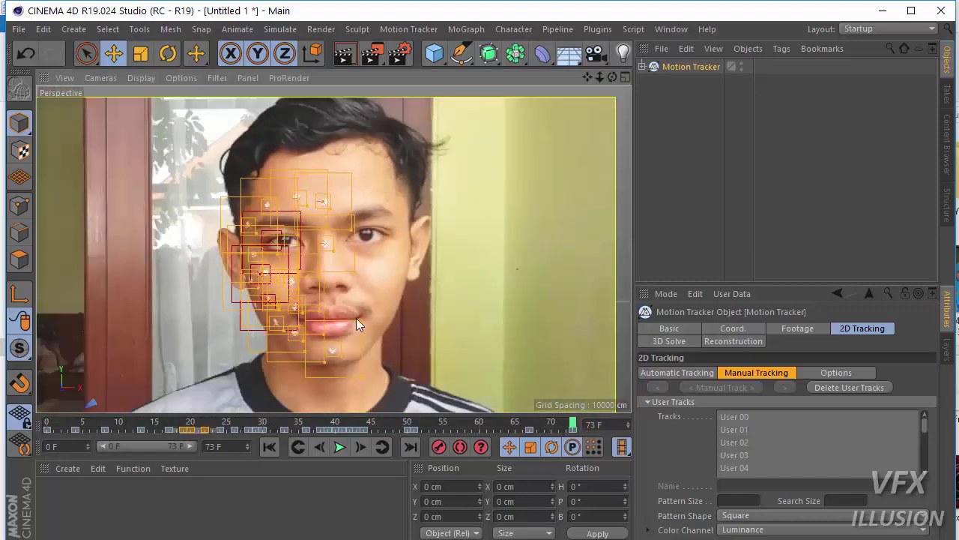
pyautogui.scroll(-1, 326, 333)
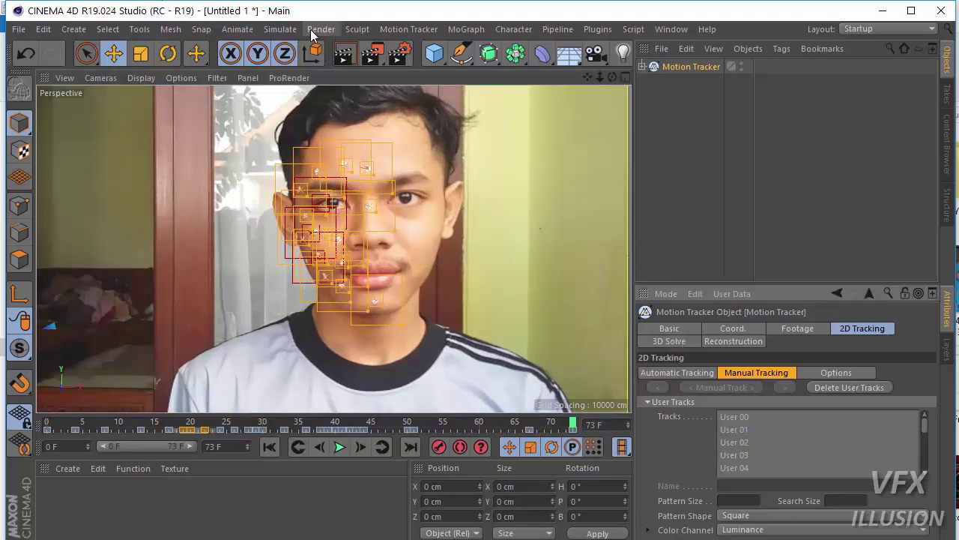
# Add an Object Tracker from the Motion Tracker menu, using the Motion Tracker as its source.
pyautogui.click(404, 29)
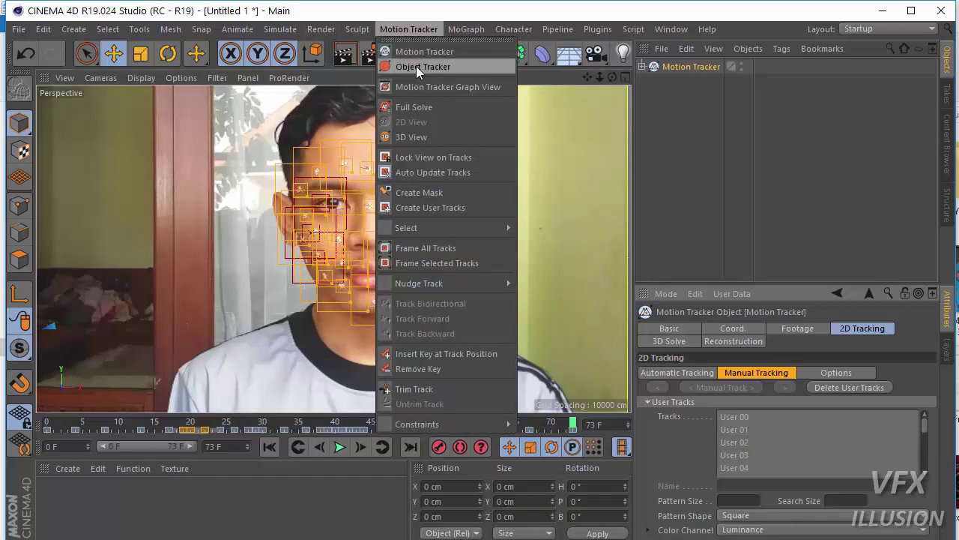
pyautogui.click(416, 65)
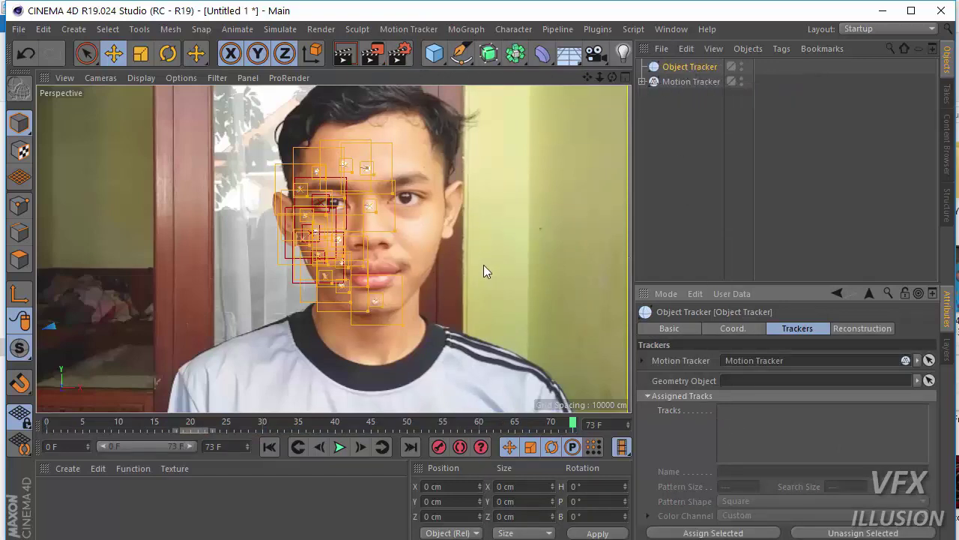
pyautogui.moveTo(484, 267); pyautogui.dragTo(306, 329)
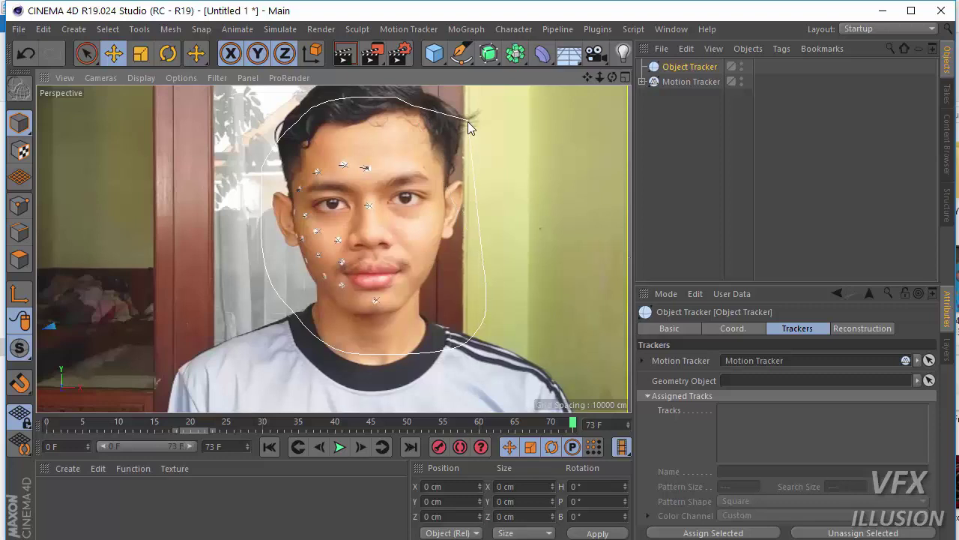
# Lasso the face tracks and assign them to the Object Tracker, through User 16.
pyautogui.moveTo(426, 109); pyautogui.dragTo(468, 121)
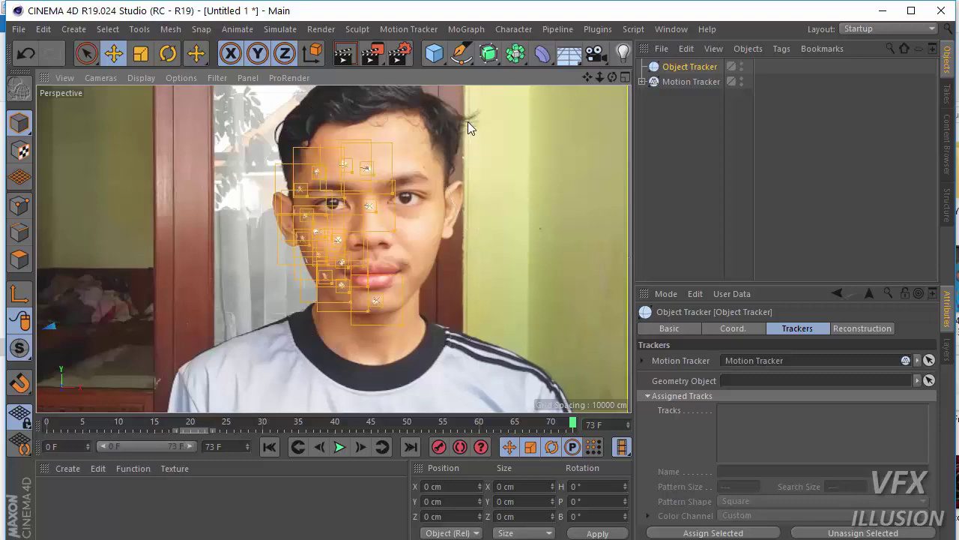
pyautogui.click(687, 532)
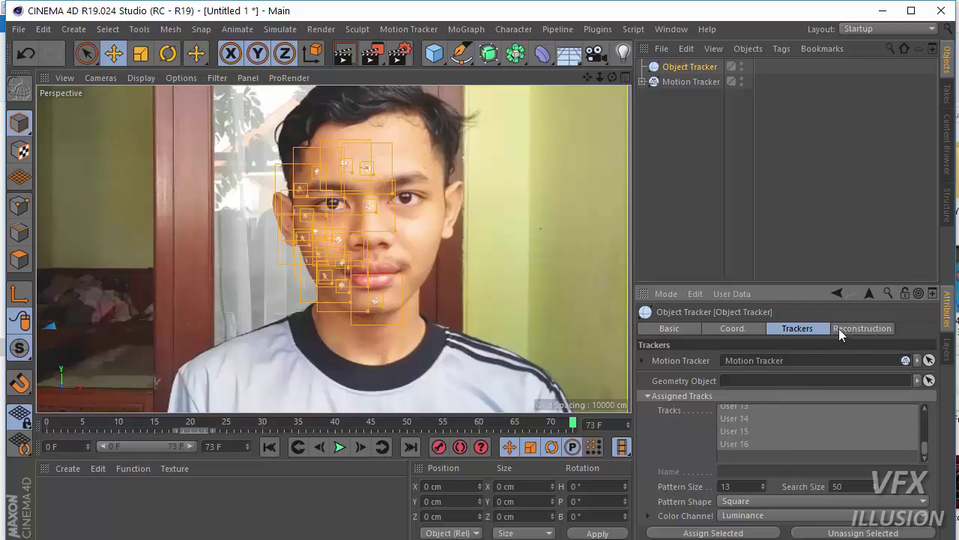
pyautogui.click(886, 329)
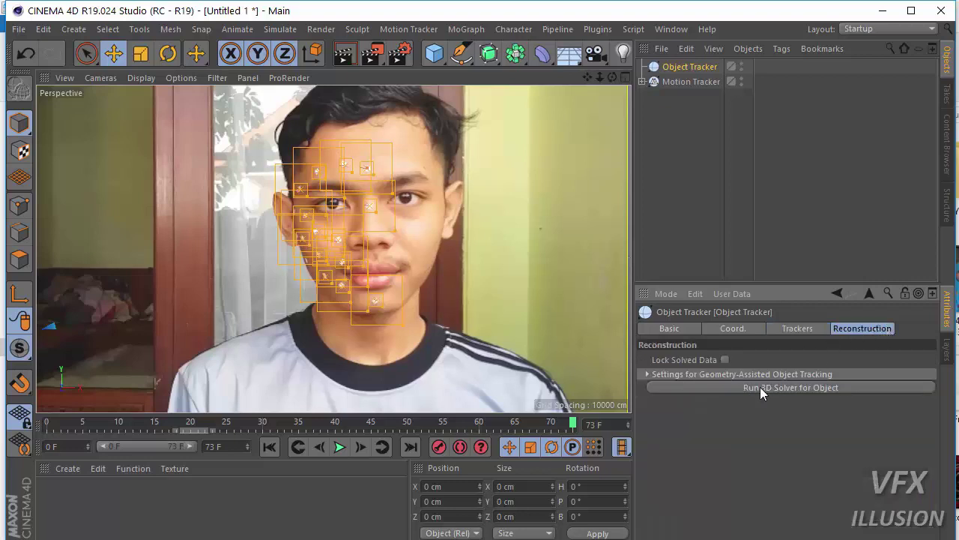
# Run the 3D solver for the object from frame 0.
pyautogui.click(269, 447)
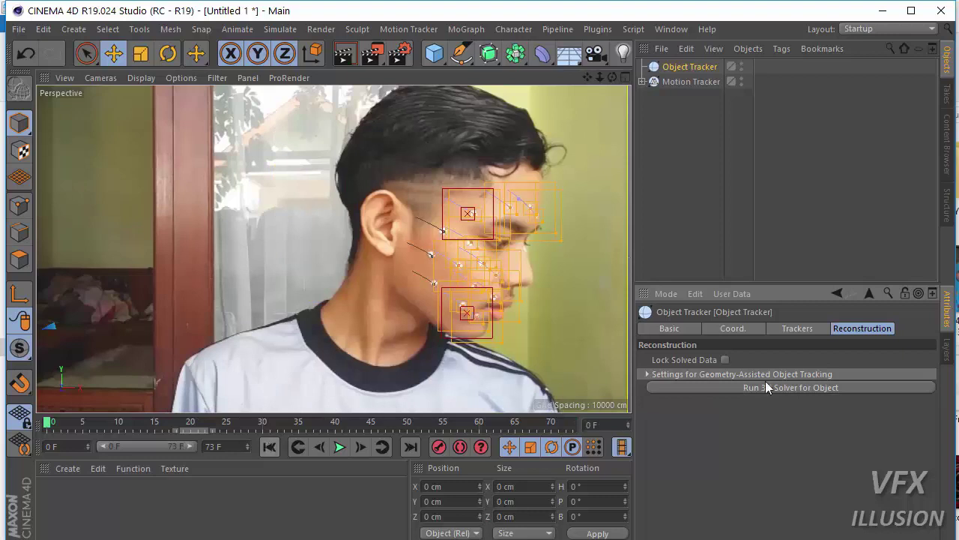
pyautogui.click(723, 387)
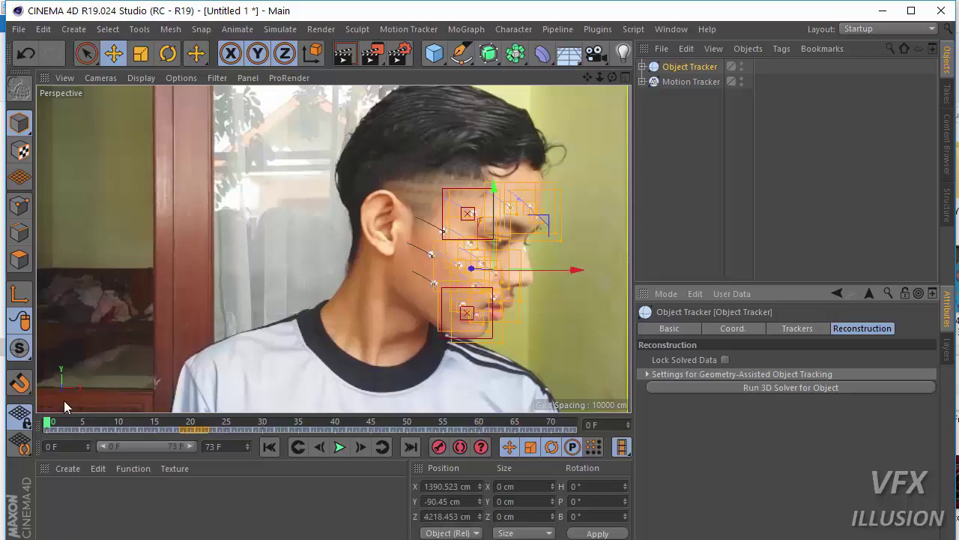
pyautogui.moveTo(52, 425)
pyautogui.mouseDown()
pyautogui.moveTo(333, 429)
pyautogui.moveTo(347, 380)
pyautogui.mouseUp()
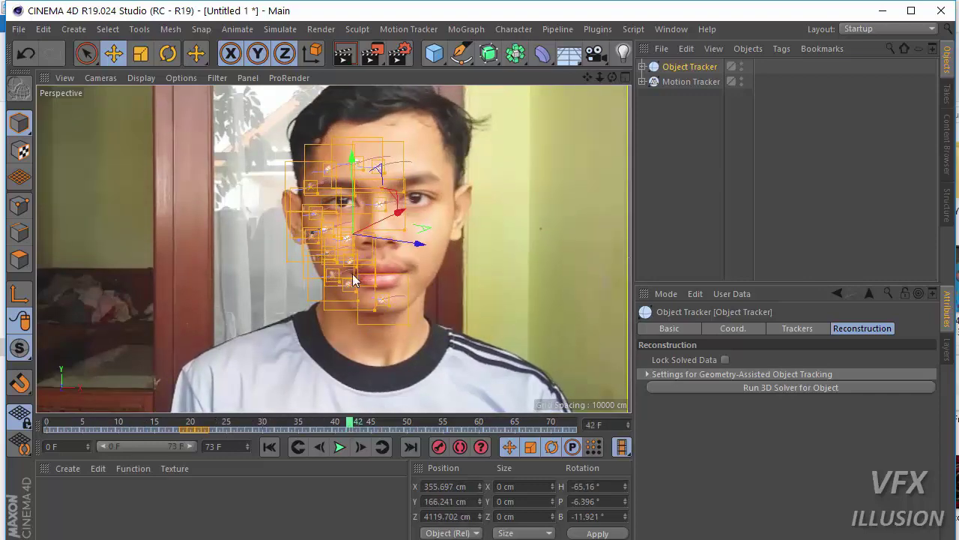
# Zoom in and scrub the side-profile frames to confirm the axis follows the head, H -66.818° at frame 47.
pyautogui.scroll(2, 422, 209)
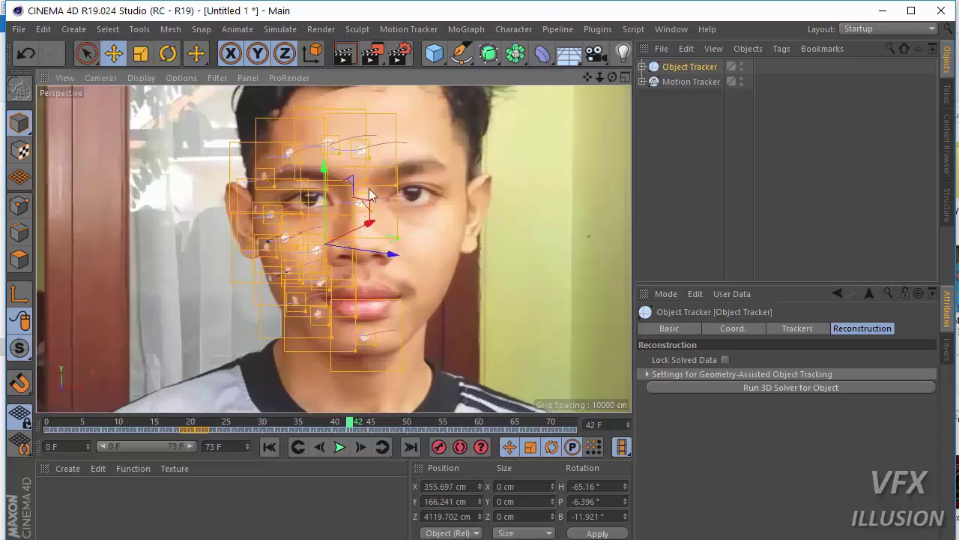
pyautogui.scroll(1, 371, 150)
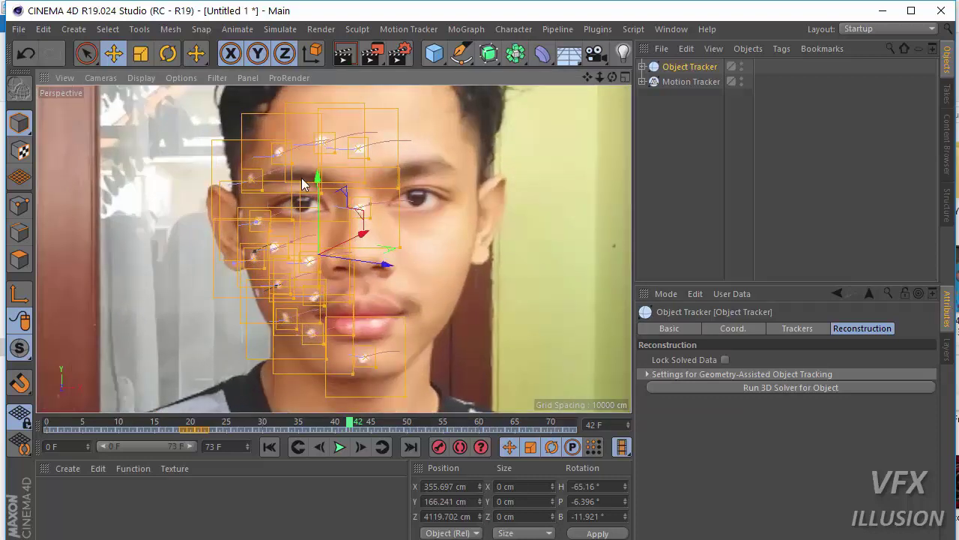
pyautogui.scroll(1, 370, 143)
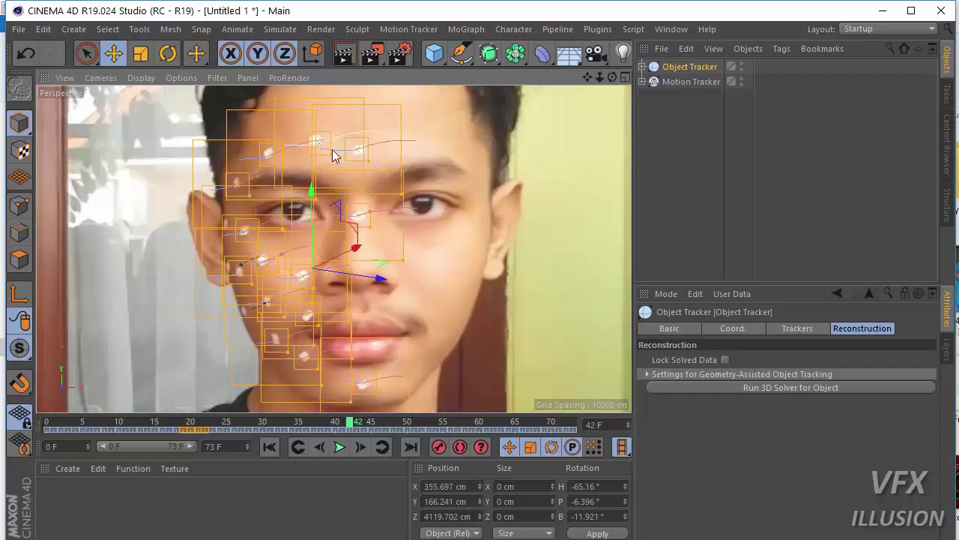
pyautogui.scroll(-1, 401, 182)
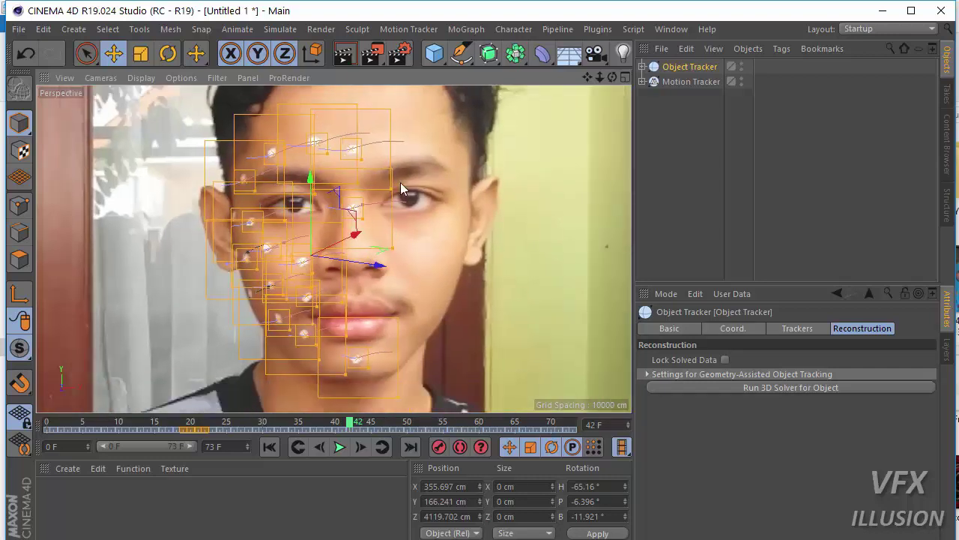
pyautogui.moveTo(132, 425)
pyautogui.mouseDown()
pyautogui.moveTo(285, 414)
pyautogui.moveTo(390, 419)
pyautogui.mouseUp()
pyautogui.scroll(3, 386, 378)
pyautogui.scroll(2, 293, 332)
pyautogui.scroll(-1, 315, 333)
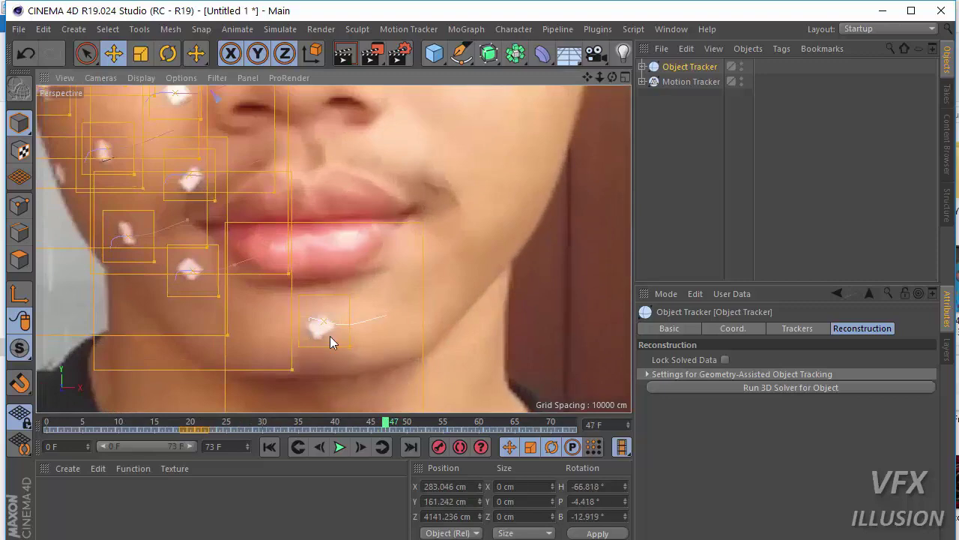
pyautogui.scroll(-1, 329, 336)
pyautogui.scroll(2, 337, 326)
pyautogui.scroll(-1, 354, 341)
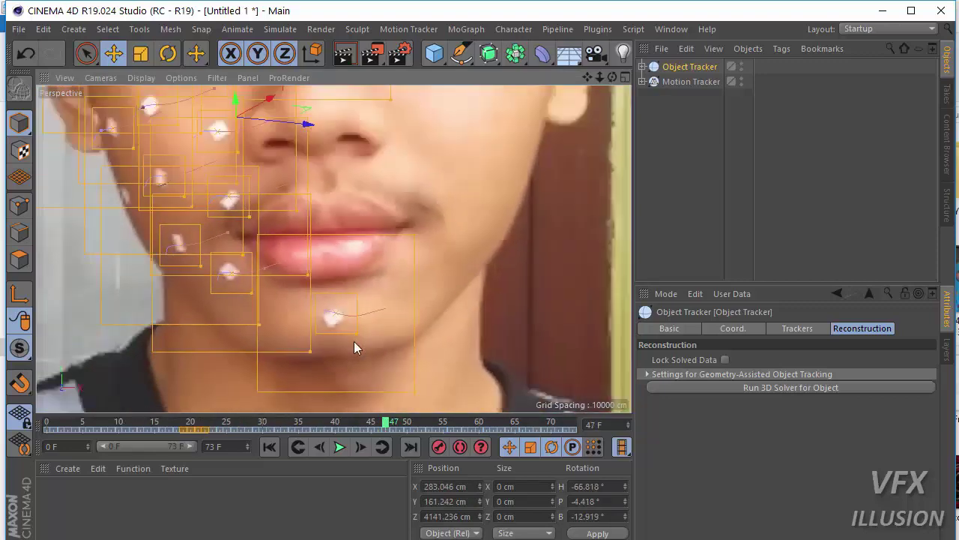
pyautogui.scroll(-1, 287, 371)
pyautogui.scroll(1, 375, 344)
pyautogui.scroll(-1, 345, 265)
pyautogui.scroll(-1, 346, 266)
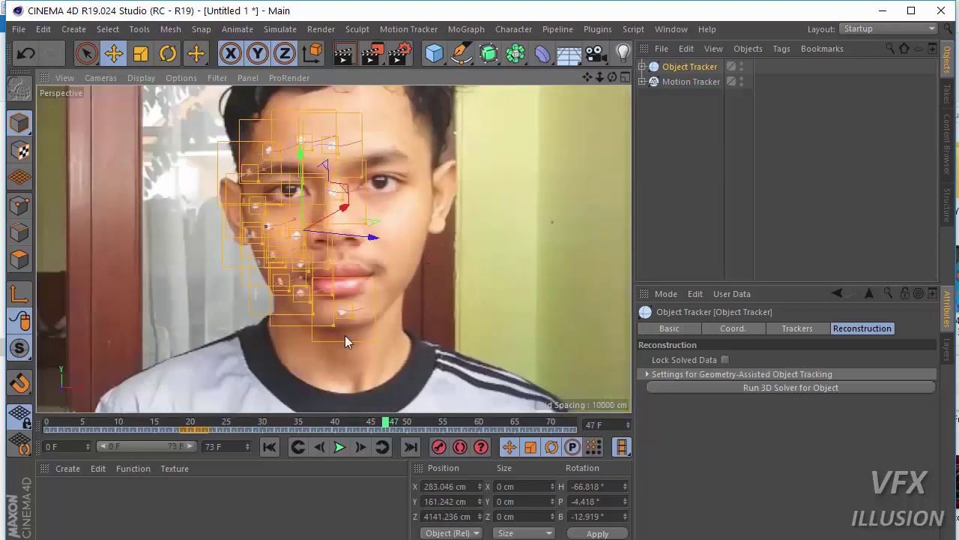
pyautogui.scroll(-1, 345, 335)
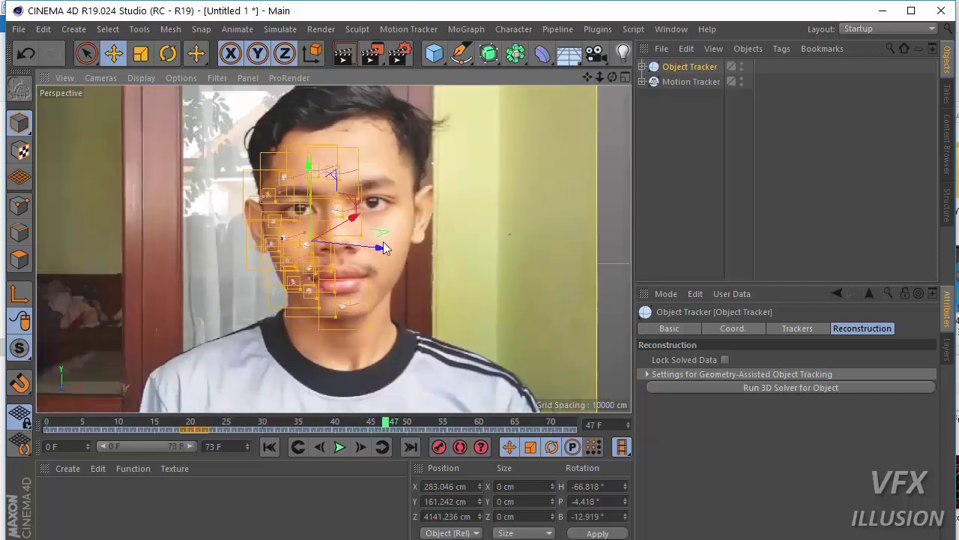
# Expand the Object Tracker to inspect its User Features null and Solved Camera.
pyautogui.click(642, 67)
pyautogui.click(693, 82)
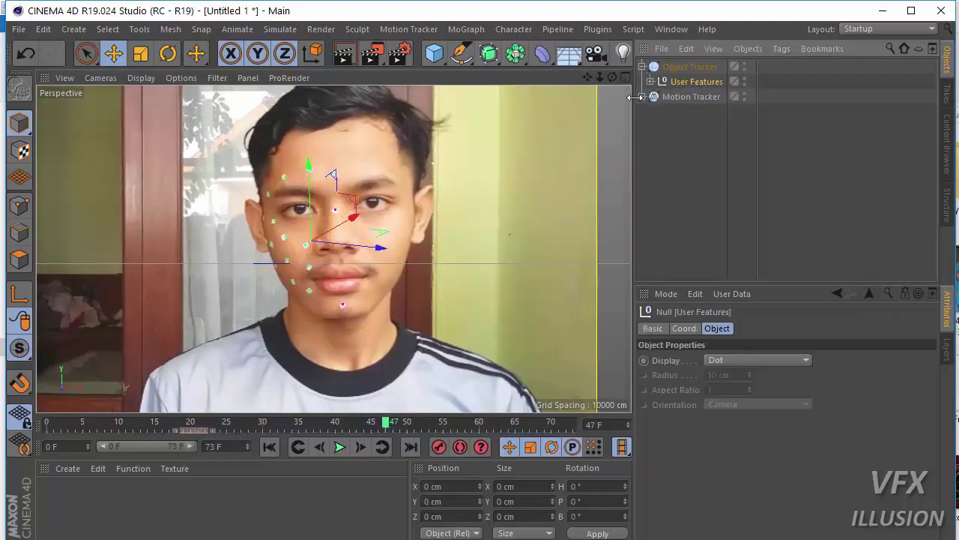
pyautogui.click(643, 96)
pyautogui.click(696, 111)
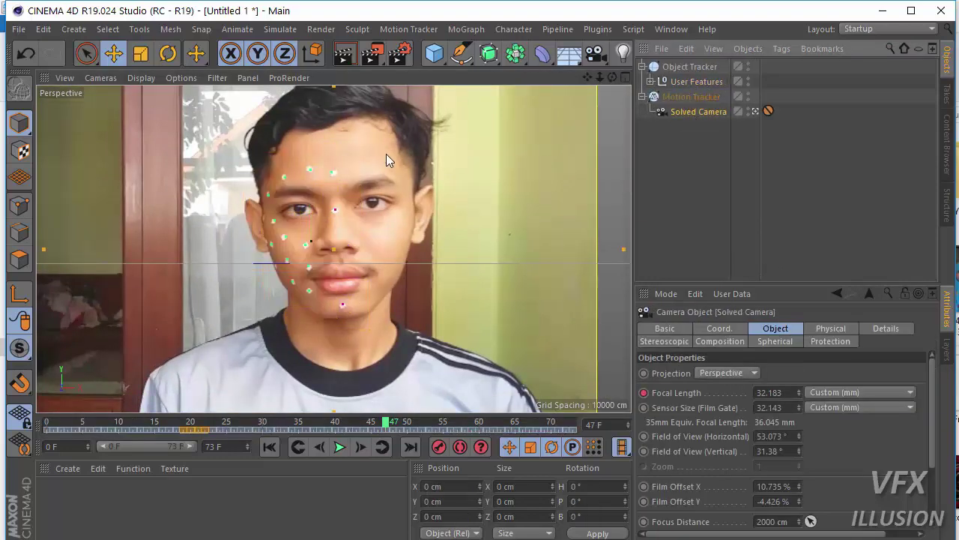
pyautogui.click(738, 187)
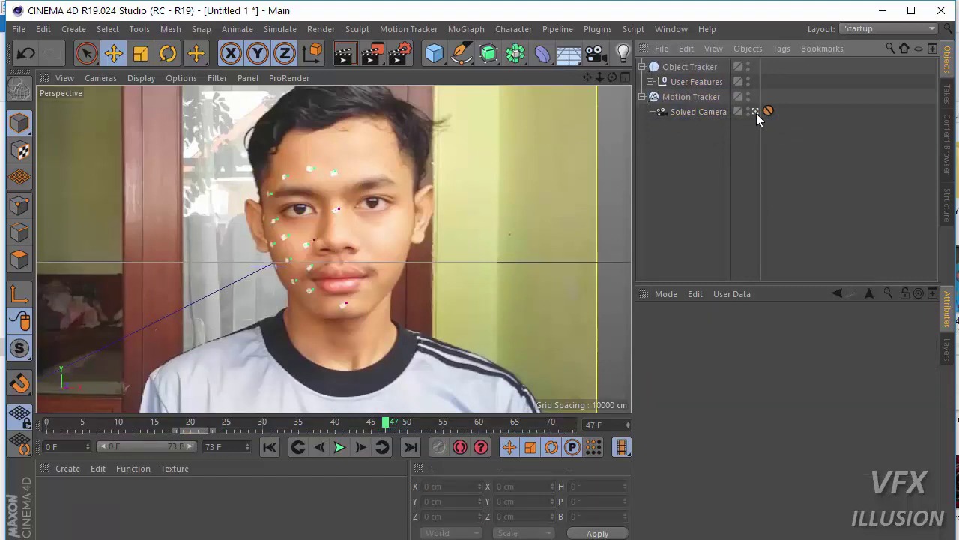
pyautogui.click(756, 111)
# Orbit around the solved camera frustum and scrub to watch the tracked points move.
pyautogui.moveTo(294, 283)
pyautogui.keyDown('alt'); pyautogui.mouseDown()
pyautogui.moveTo(434, 274)
pyautogui.moveTo(405, 257)
pyautogui.mouseUp(); pyautogui.keyUp('alt')
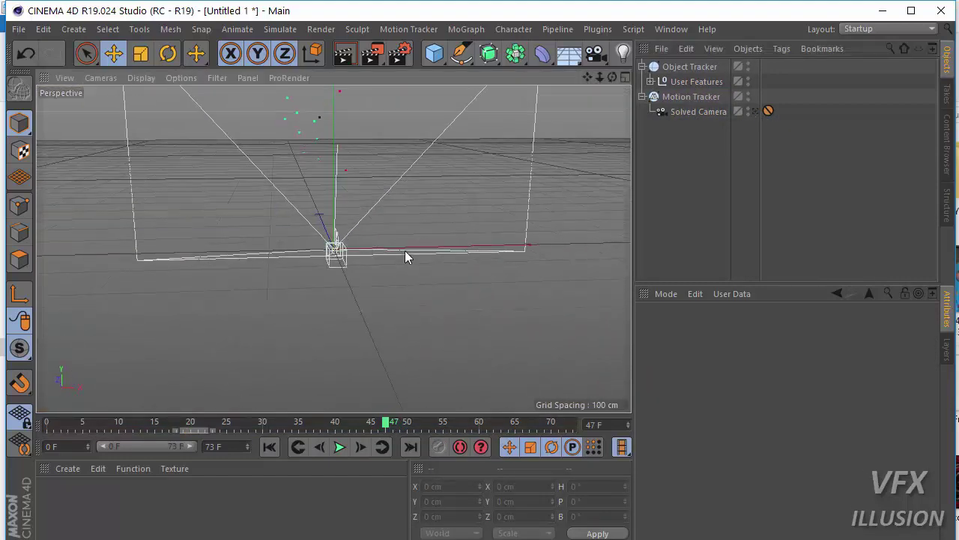
pyautogui.moveTo(373, 349)
pyautogui.keyDown('alt'); pyautogui.mouseDown()
pyautogui.moveTo(367, 396)
pyautogui.moveTo(336, 289)
pyautogui.moveTo(272, 277)
pyautogui.mouseUp(); pyautogui.keyUp('alt')
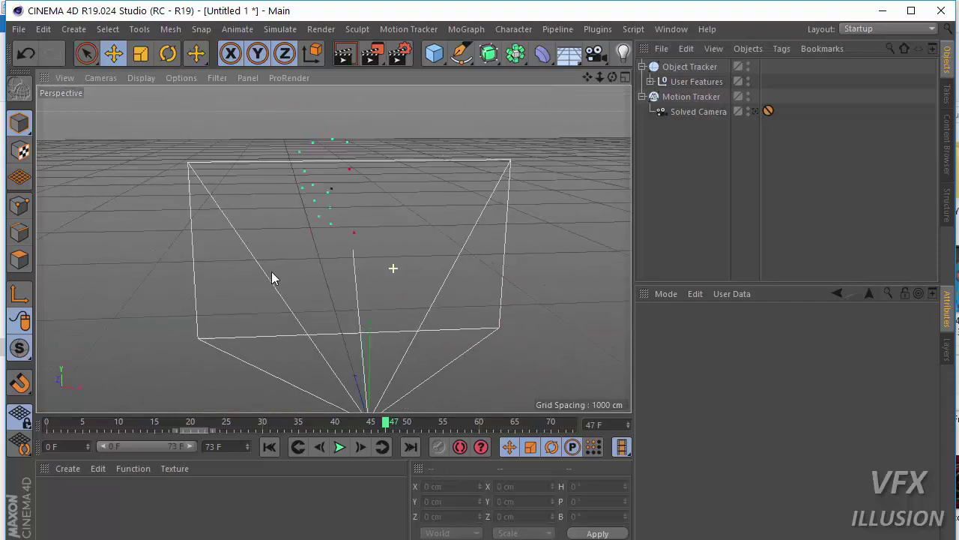
pyautogui.moveTo(344, 251)
pyautogui.keyDown('alt'); pyautogui.mouseDown()
pyautogui.moveTo(167, 298)
pyautogui.moveTo(381, 239)
pyautogui.moveTo(163, 302)
pyautogui.moveTo(248, 227)
pyautogui.mouseUp(); pyautogui.keyUp('alt')
pyautogui.moveTo(267, 227)
pyautogui.keyDown('alt'); pyautogui.mouseDown(button='right')
pyautogui.moveTo(299, 217)
pyautogui.moveTo(217, 185)
pyautogui.mouseUp(button='right'); pyautogui.keyUp('alt')
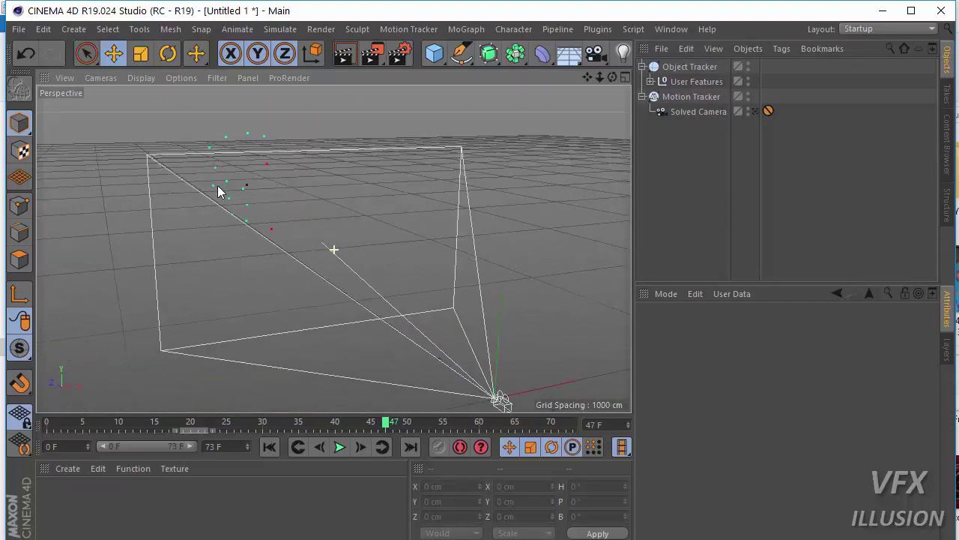
pyautogui.moveTo(54, 431); pyautogui.dragTo(199, 411)
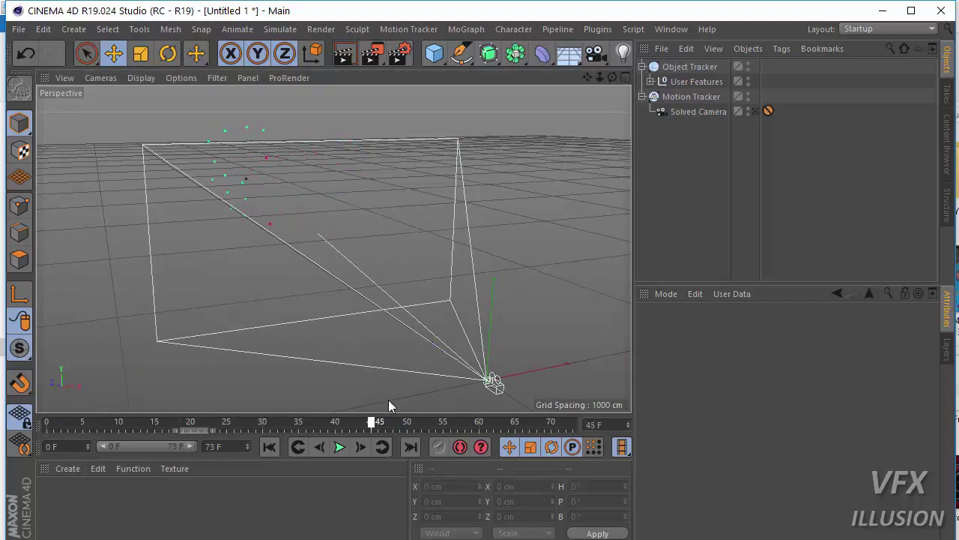
pyautogui.moveTo(388, 405)
pyautogui.mouseDown()
pyautogui.moveTo(499, 397)
pyautogui.moveTo(22, 412)
pyautogui.mouseUp()
# View the face footage through the solved camera, then add a default 200 cm Cube.
pyautogui.click(757, 111)
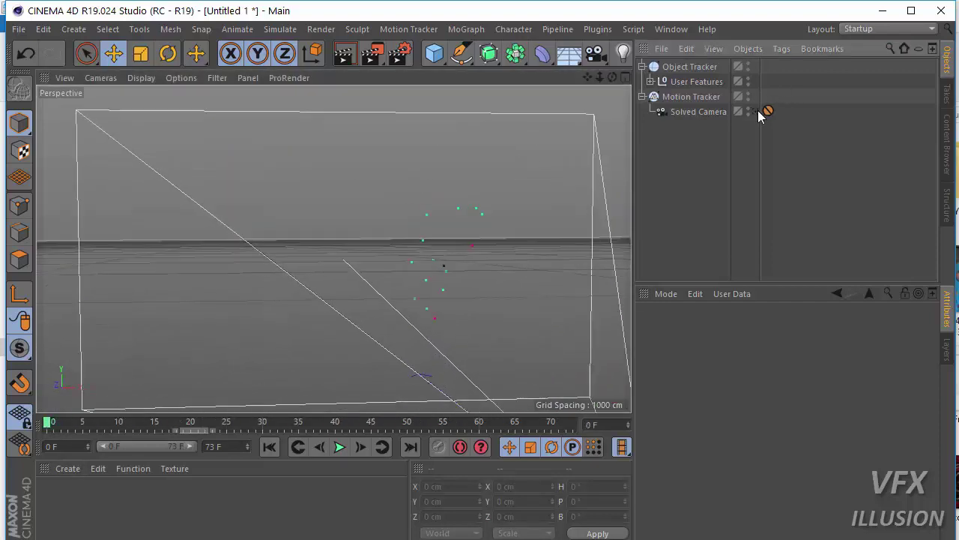
pyautogui.click(756, 111)
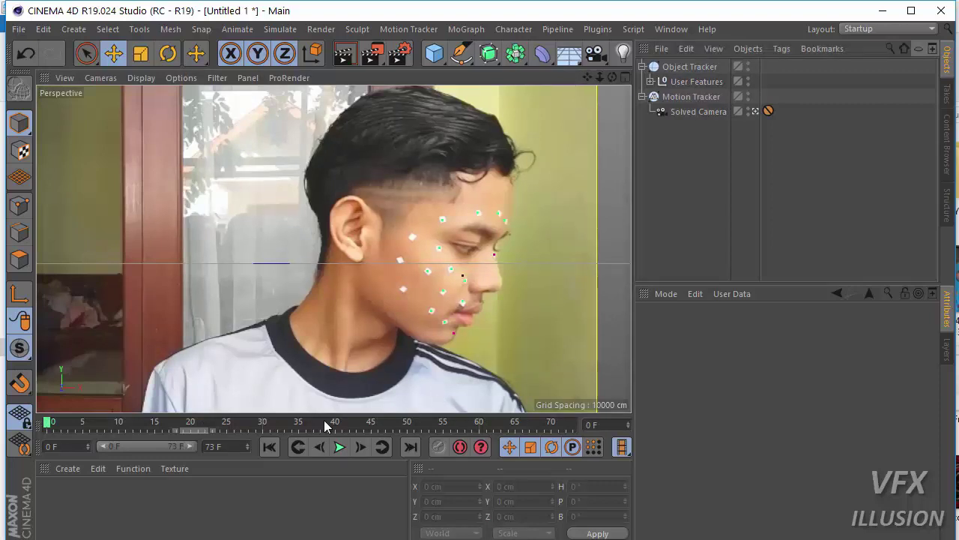
pyautogui.moveTo(330, 422)
pyautogui.mouseDown()
pyautogui.moveTo(148, 422)
pyautogui.moveTo(235, 422)
pyautogui.mouseUp()
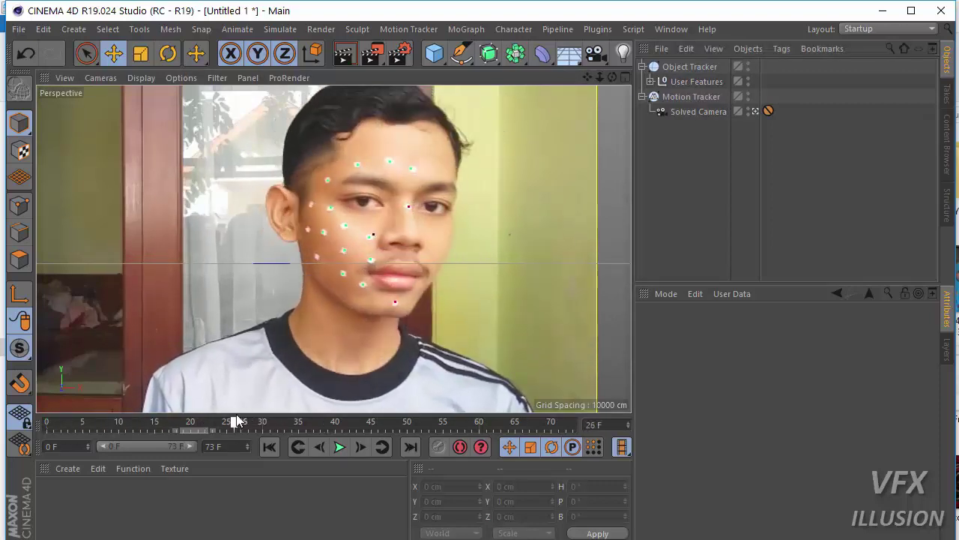
pyautogui.click(436, 55)
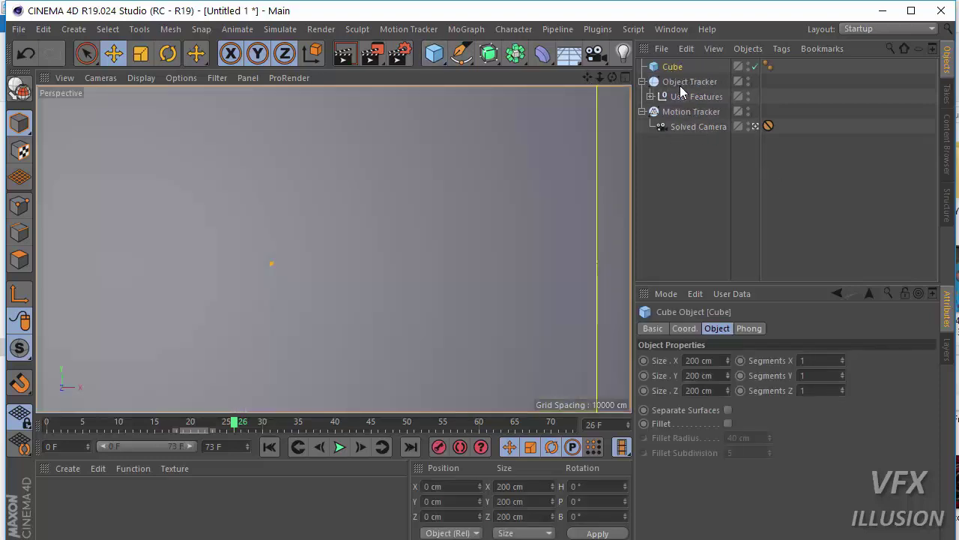
# Create a Null inside the Object Tracker and rename it 'Object'.
pyautogui.click(685, 86)
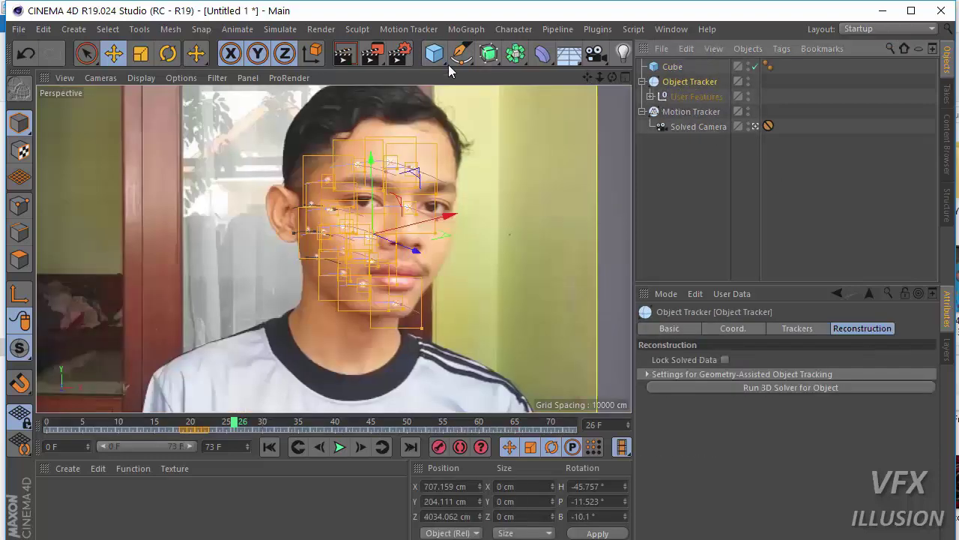
pyautogui.click(436, 55)
pyautogui.click(463, 74)
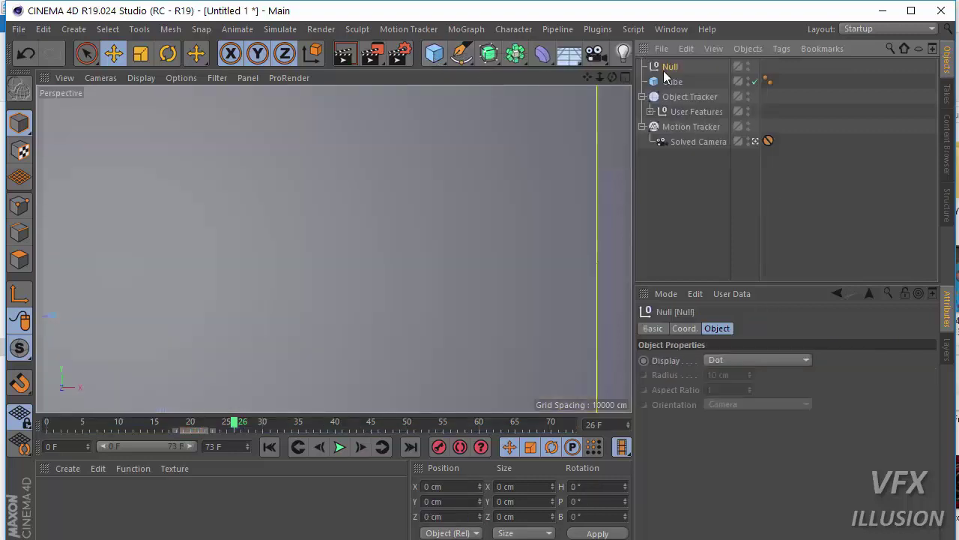
pyautogui.moveTo(669, 69)
pyautogui.mouseDown()
pyautogui.moveTo(674, 99)
pyautogui.moveTo(682, 98)
pyautogui.mouseUp()
pyautogui.doubleClick(676, 97)
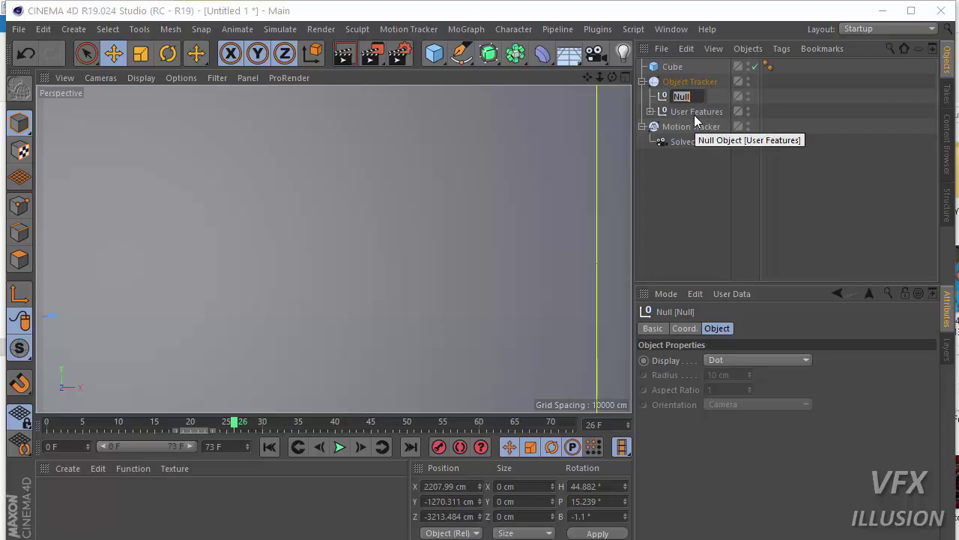
pyautogui.write('Objec')
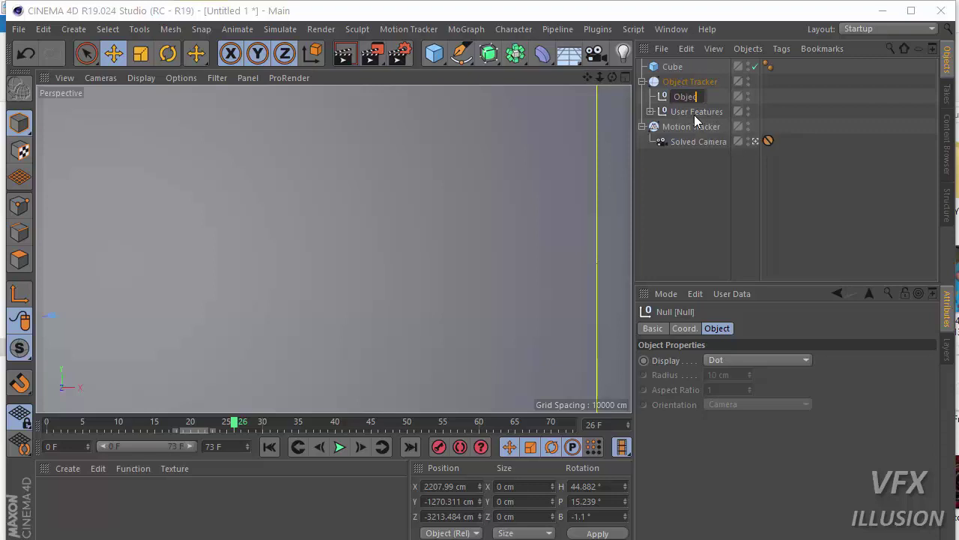
pyautogui.write('t')
pyautogui.press('Return')
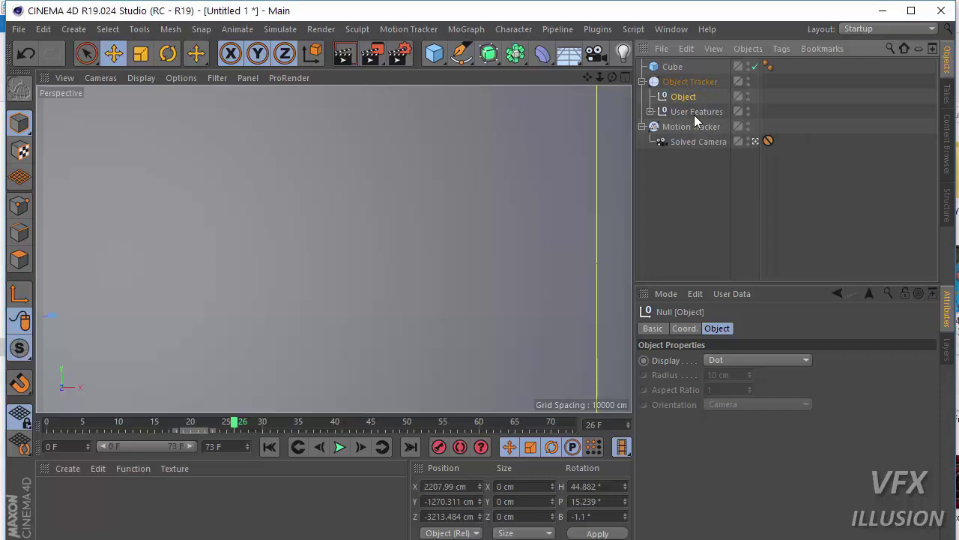
# Give the Object null a PSR Constraint tag targeting the Object Tracker.
pyautogui.rightClick(685, 89)
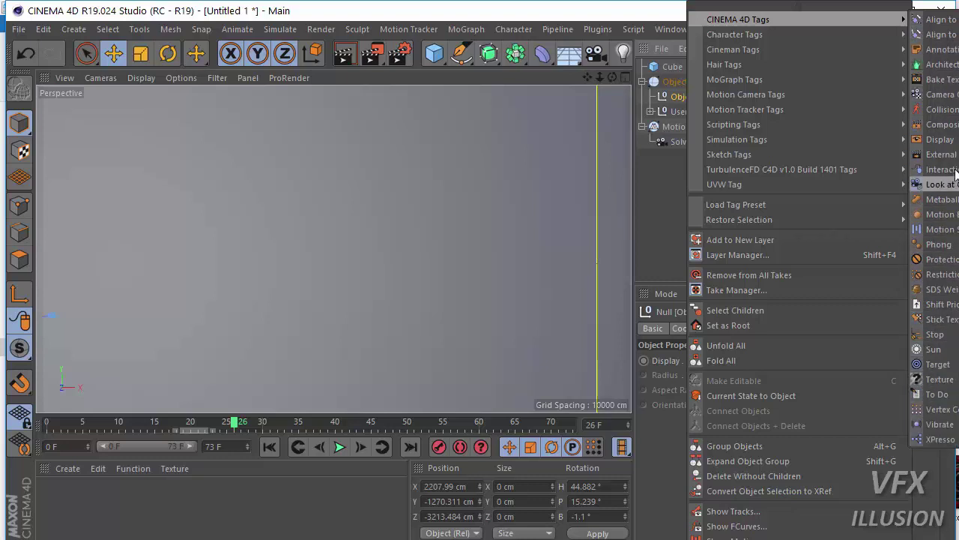
pyautogui.moveTo(734, 34)
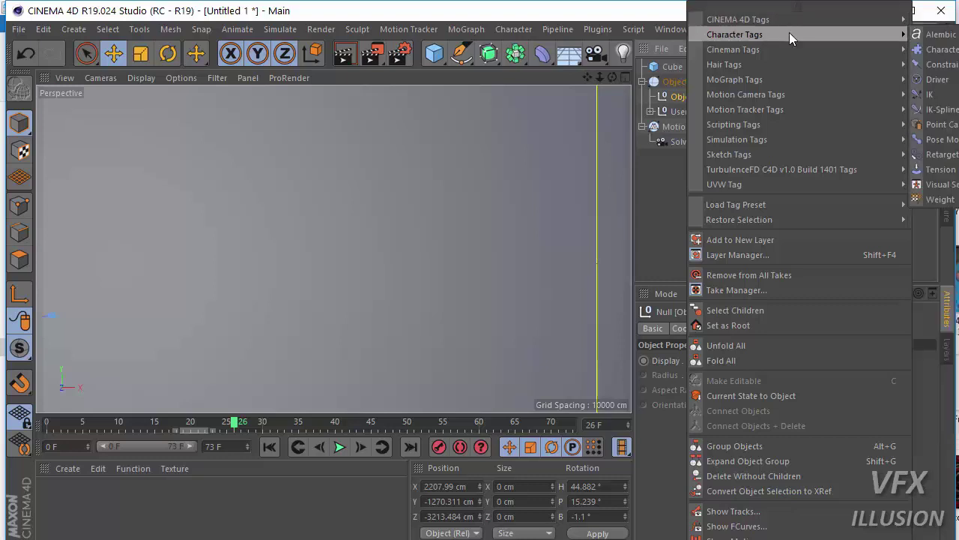
pyautogui.click(937, 66)
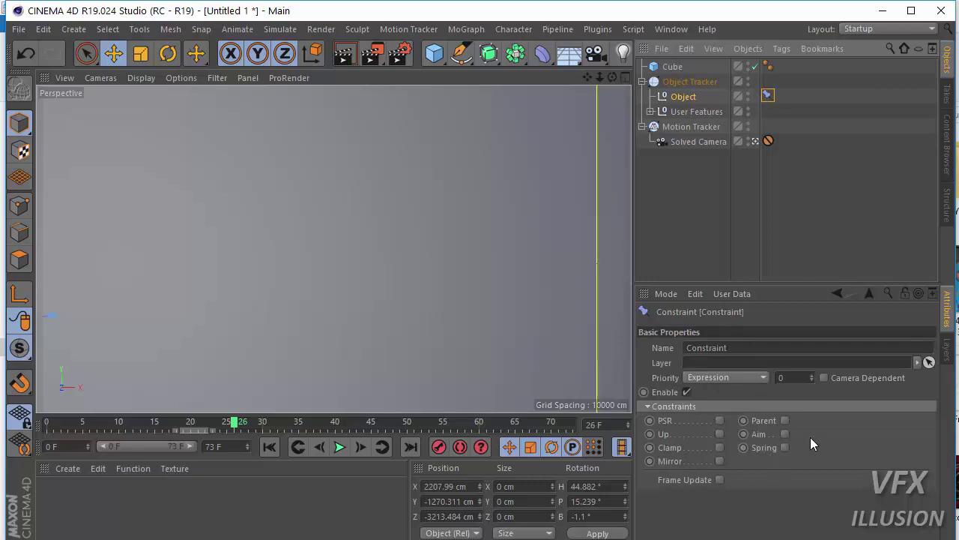
pyautogui.click(719, 420)
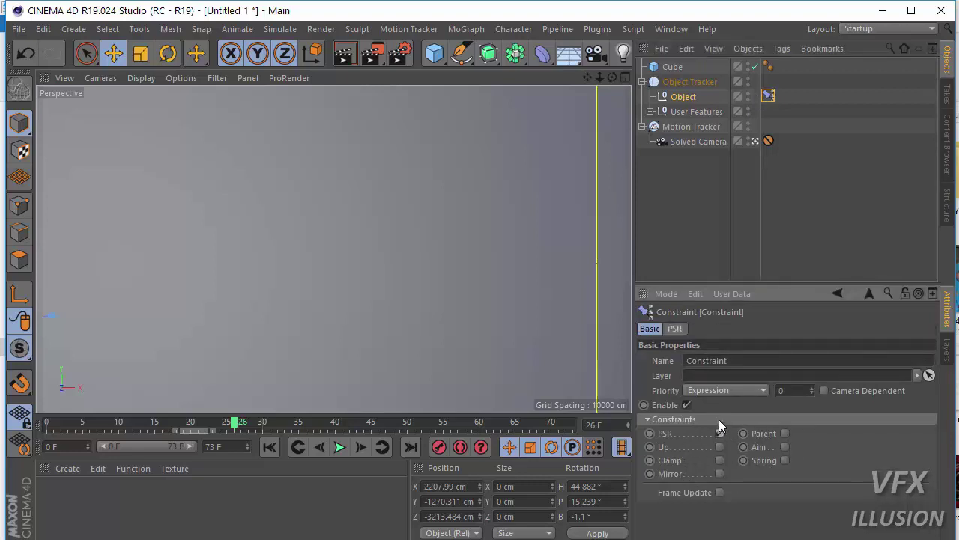
pyautogui.click(676, 328)
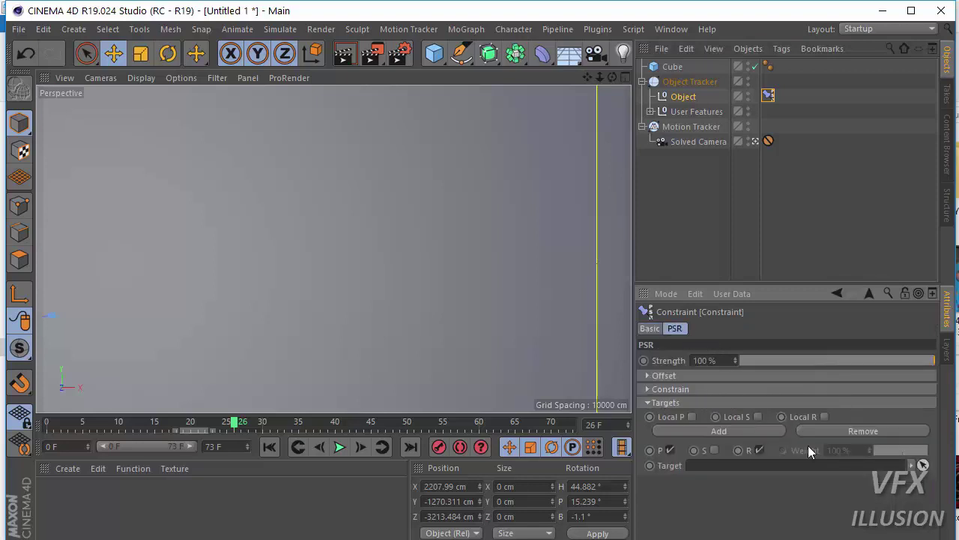
pyautogui.click(921, 465)
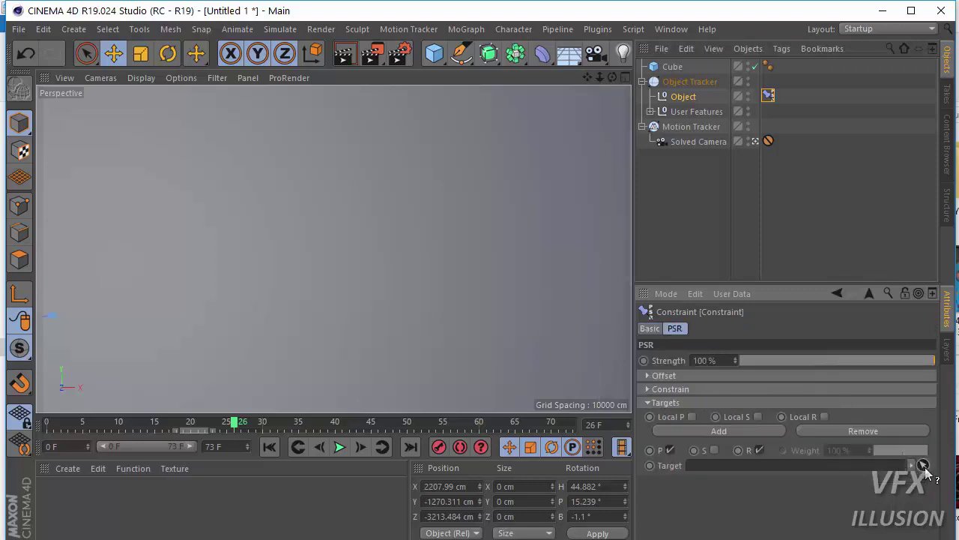
pyautogui.click(698, 82)
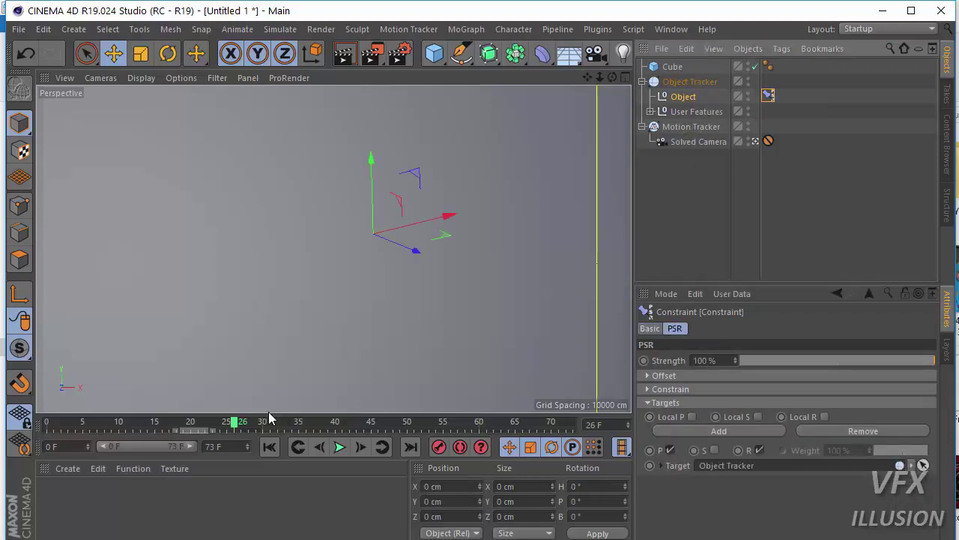
# Scrub from frame 0 and orbit the view to check the null follows the tracker.
pyautogui.moveTo(233, 421); pyautogui.dragTo(48, 421)
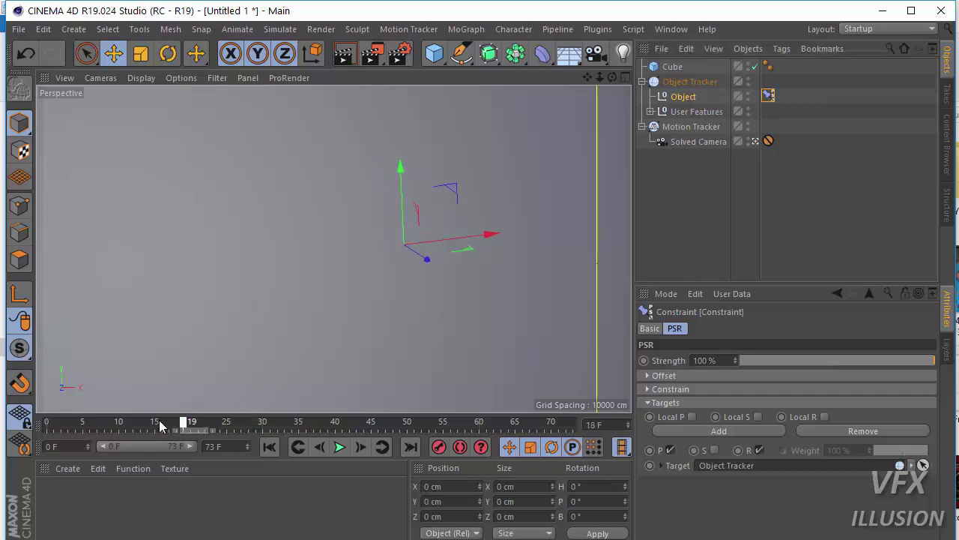
pyautogui.click(754, 141)
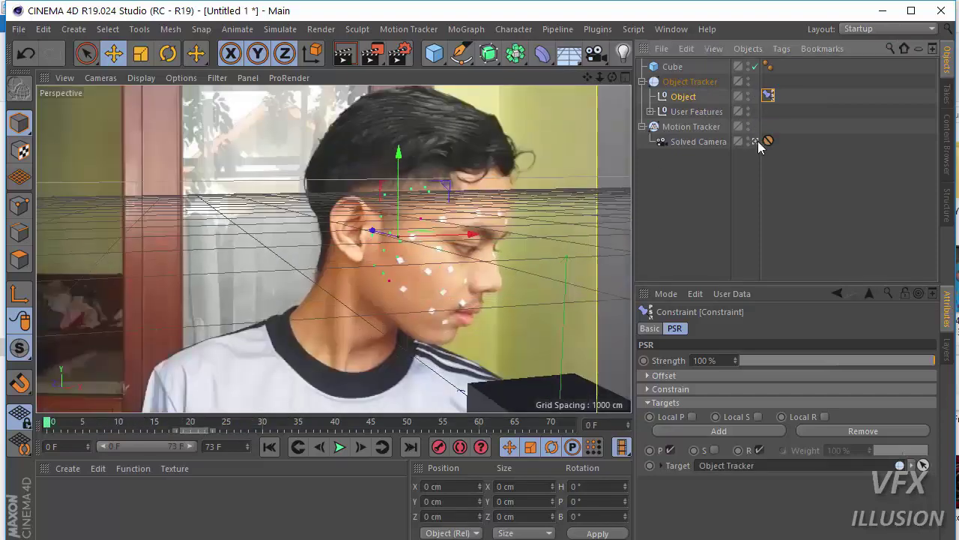
pyautogui.click(754, 141)
pyautogui.moveTo(321, 199)
pyautogui.keyDown('alt'); pyautogui.mouseDown()
pyautogui.moveTo(357, 267)
pyautogui.moveTo(291, 291)
pyautogui.moveTo(433, 166)
pyautogui.mouseUp(); pyautogui.keyUp('alt')
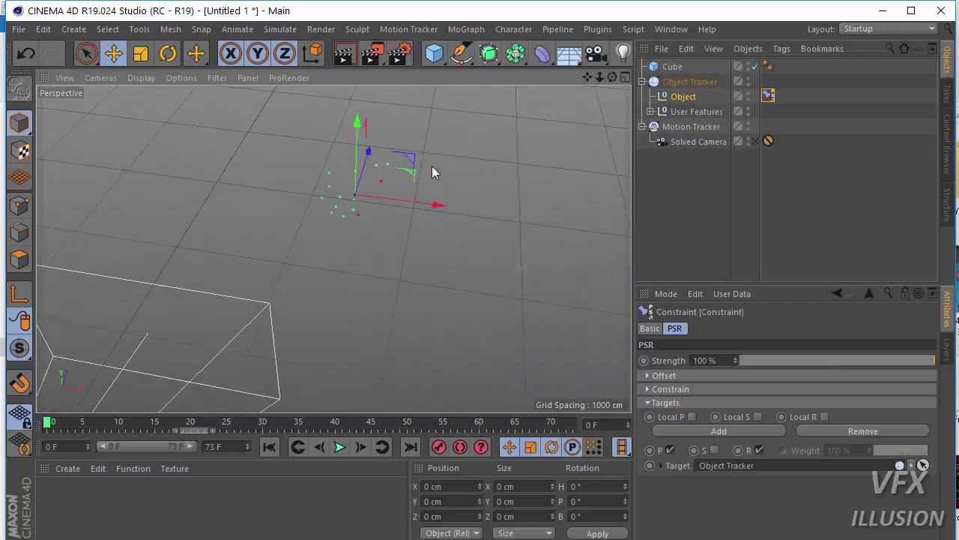
pyautogui.click(683, 82)
pyautogui.click(683, 97)
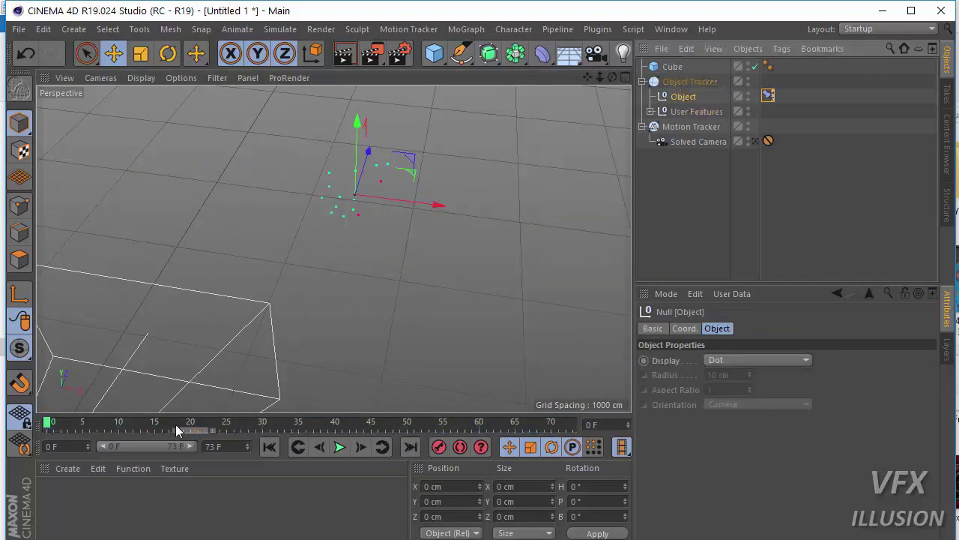
pyautogui.moveTo(176, 424)
pyautogui.mouseDown()
pyautogui.moveTo(375, 422)
pyautogui.moveTo(42, 418)
pyautogui.mouseUp()
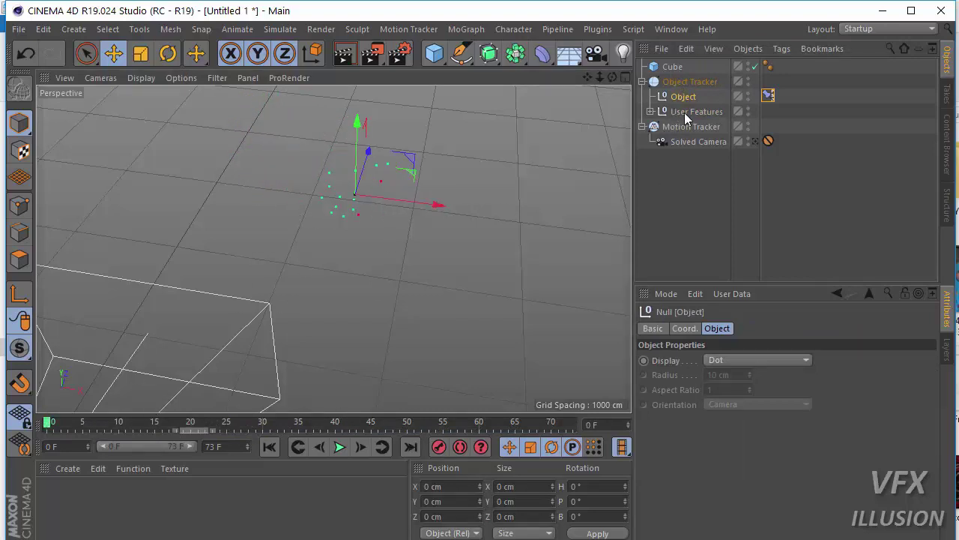
# Parent the Cube under the Object null and set its position to 0, 0, 0.
pyautogui.click(677, 67)
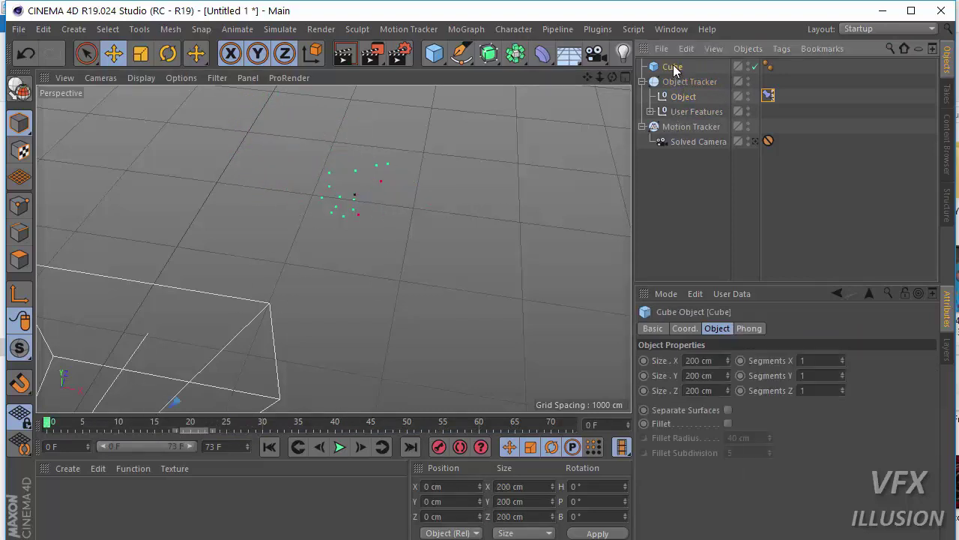
pyautogui.moveTo(672, 71)
pyautogui.mouseDown()
pyautogui.moveTo(682, 100)
pyautogui.moveTo(672, 99)
pyautogui.mouseUp()
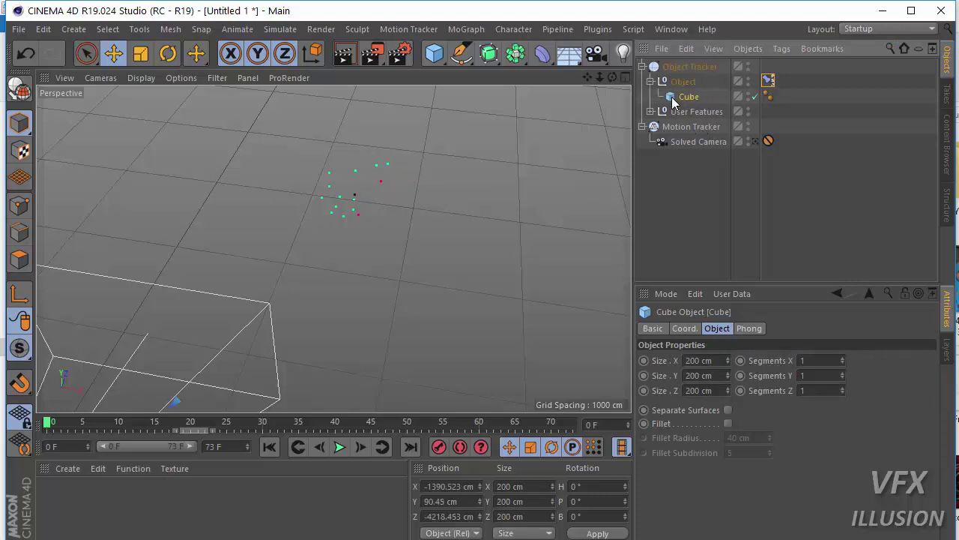
pyautogui.click(460, 486)
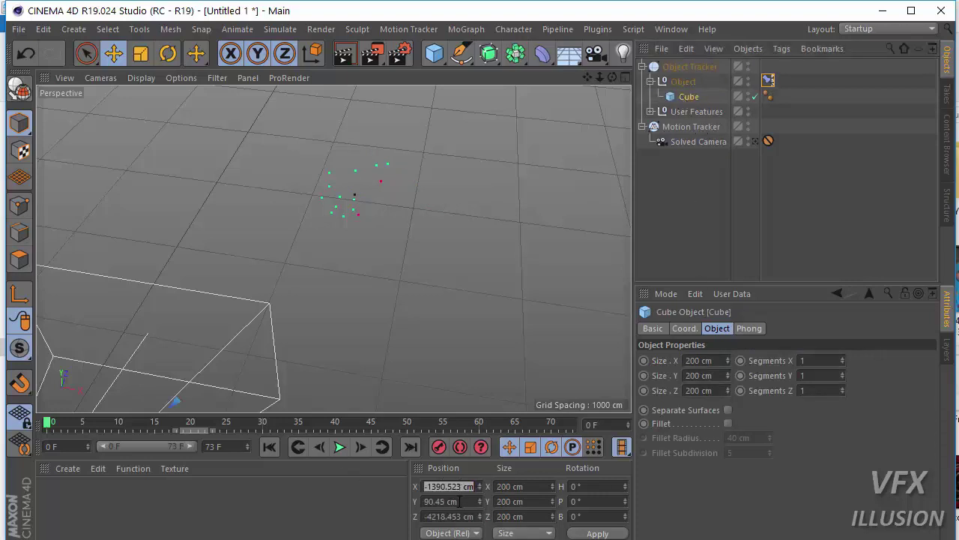
pyautogui.write('0')
pyautogui.press('Tab')
pyautogui.write('0')
pyautogui.press('Tab')
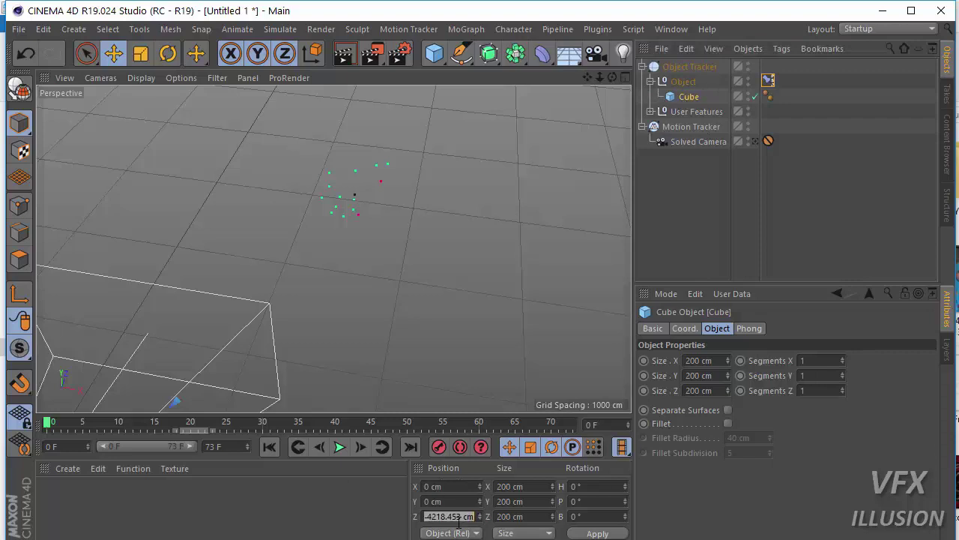
pyautogui.write('0')
pyautogui.click(595, 533)
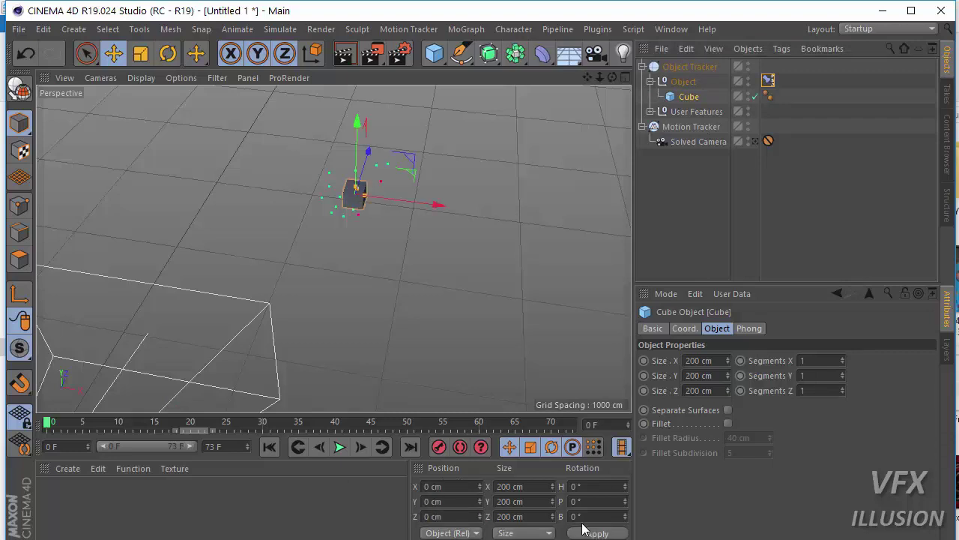
# View through the solved camera at frame 73, raise the cube onto the face and rotate it to match the head.
pyautogui.click(756, 141)
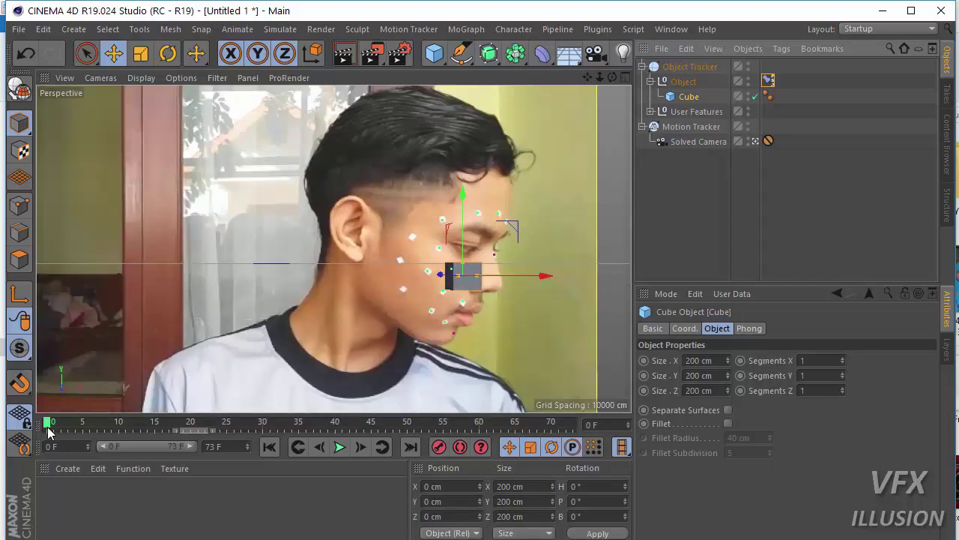
pyautogui.moveTo(49, 431)
pyautogui.mouseDown()
pyautogui.moveTo(563, 407)
pyautogui.moveTo(558, 395)
pyautogui.moveTo(639, 383)
pyautogui.mouseUp()
pyautogui.moveTo(310, 182); pyautogui.dragTo(276, 144)
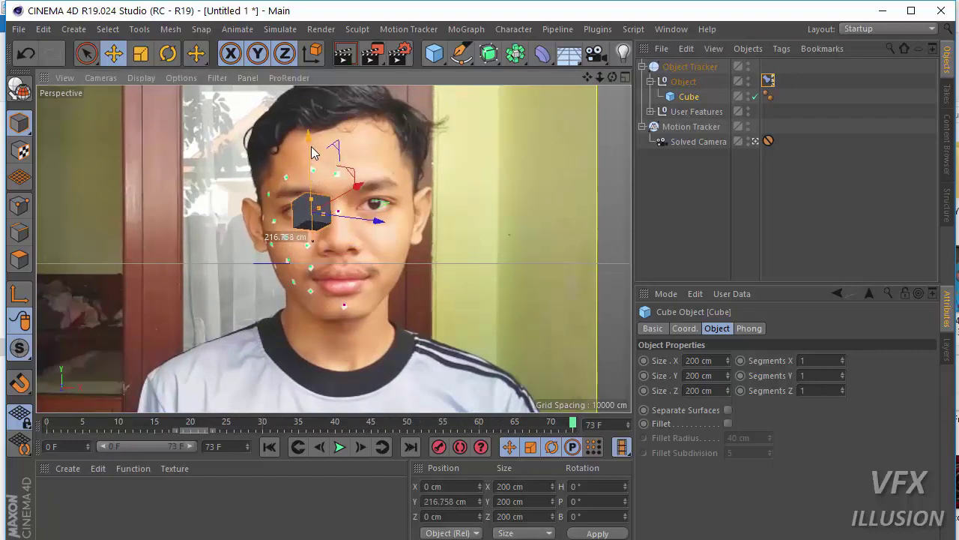
pyautogui.click(169, 54)
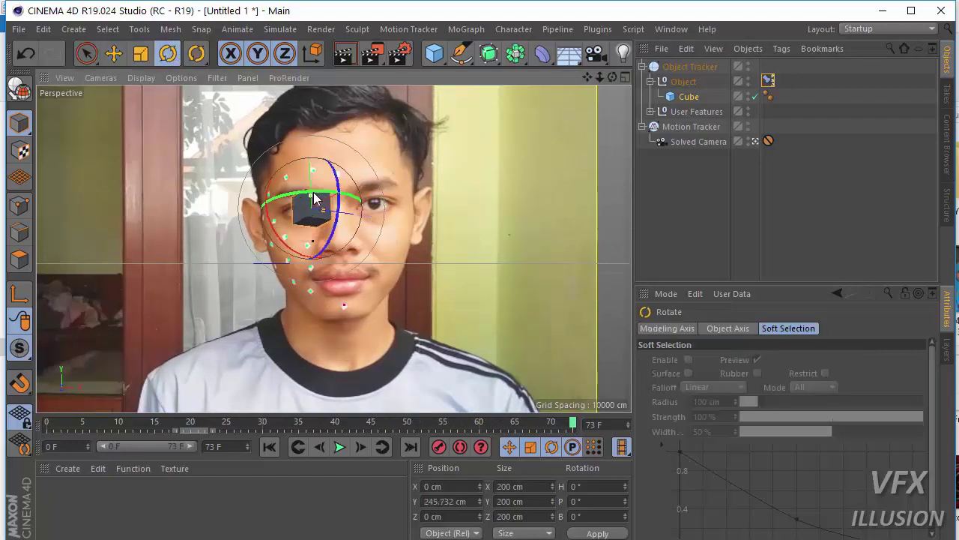
pyautogui.moveTo(274, 200); pyautogui.dragTo(279, 197)
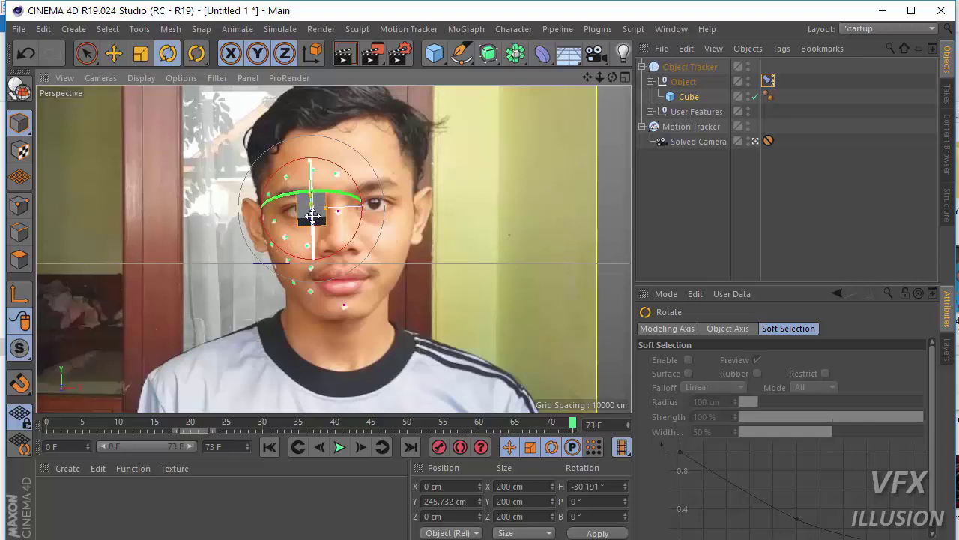
pyautogui.moveTo(337, 202); pyautogui.dragTo(312, 237)
# Scale the cube to 364.2 cm per side and slide it beside the eye, then check an early frame.
pyautogui.click(141, 53)
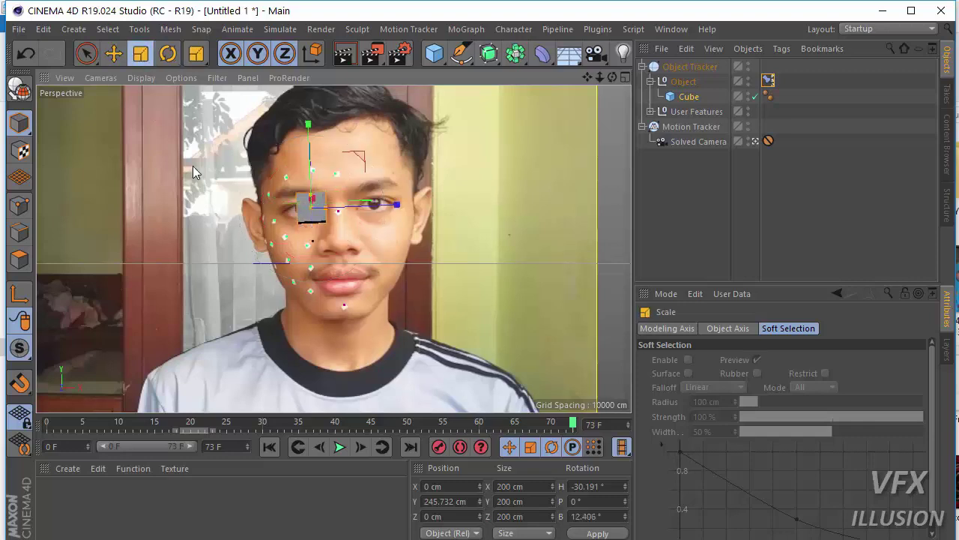
pyautogui.moveTo(67, 153); pyautogui.dragTo(94, 153)
pyautogui.click(114, 53)
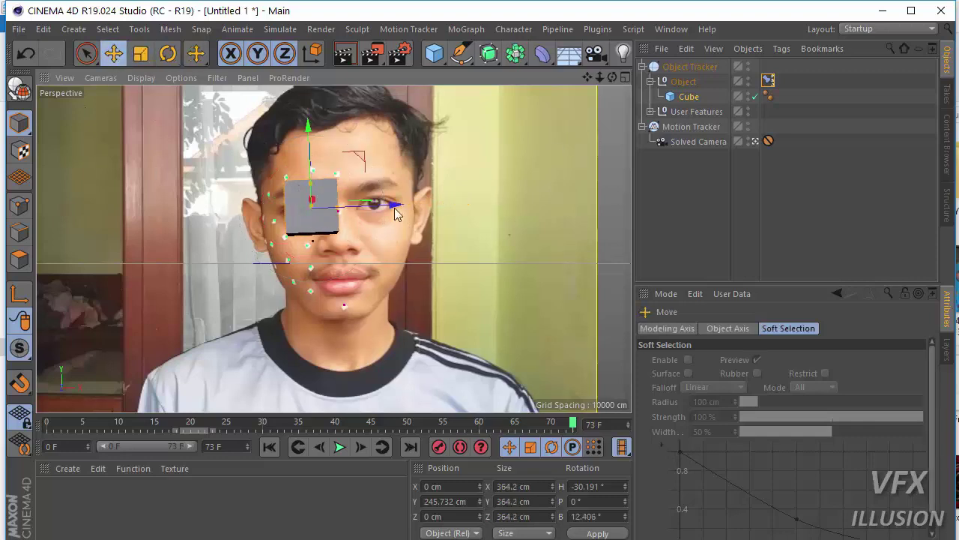
pyautogui.moveTo(394, 208); pyautogui.dragTo(379, 208)
pyautogui.moveTo(416, 423)
pyautogui.mouseDown()
pyautogui.moveTo(173, 422)
pyautogui.moveTo(141, 404)
pyautogui.moveTo(250, 408)
pyautogui.moveTo(115, 409)
pyautogui.moveTo(303, 403)
pyautogui.mouseUp()
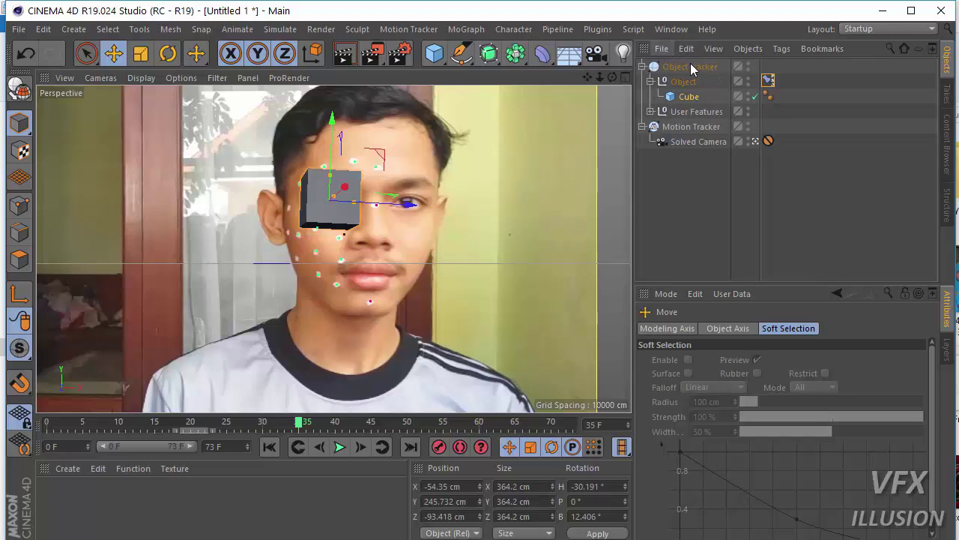
# Merge Anbu Mask.c4d into the scene using Merge Objects.
pyautogui.click(662, 50)
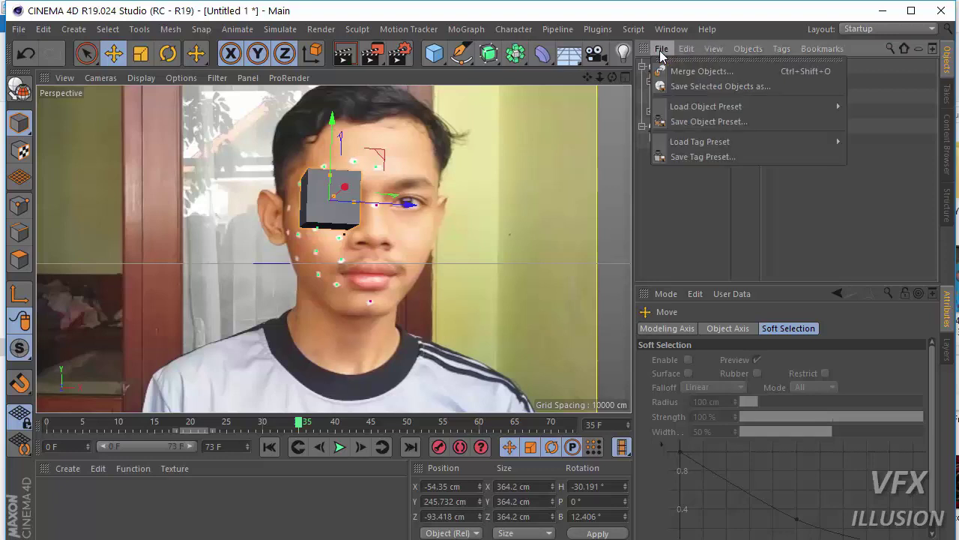
pyautogui.click(697, 71)
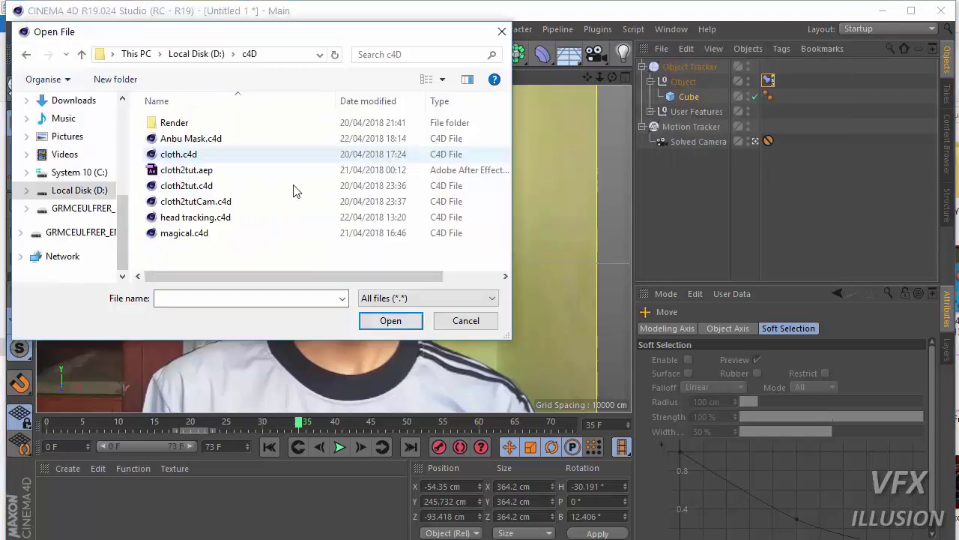
pyautogui.click(210, 142)
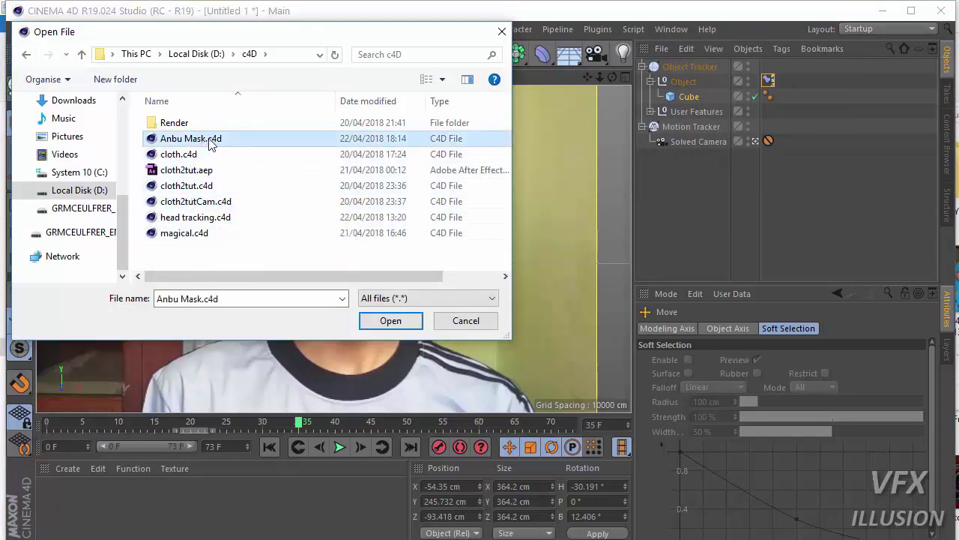
pyautogui.click(391, 320)
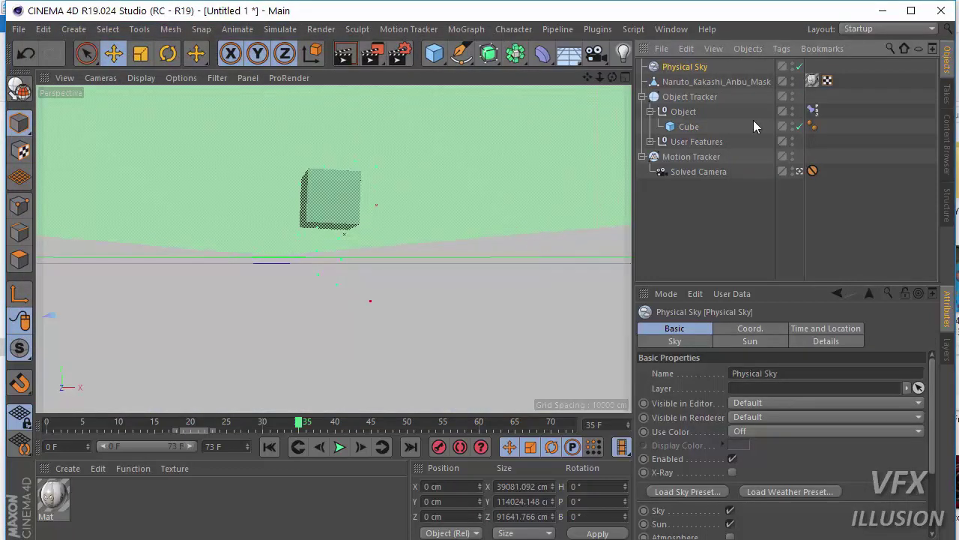
# Hide the Physical Sky and parent Naruto_Kakashi_Anbu_Mask under the tracked Object.
pyautogui.click(792, 65)
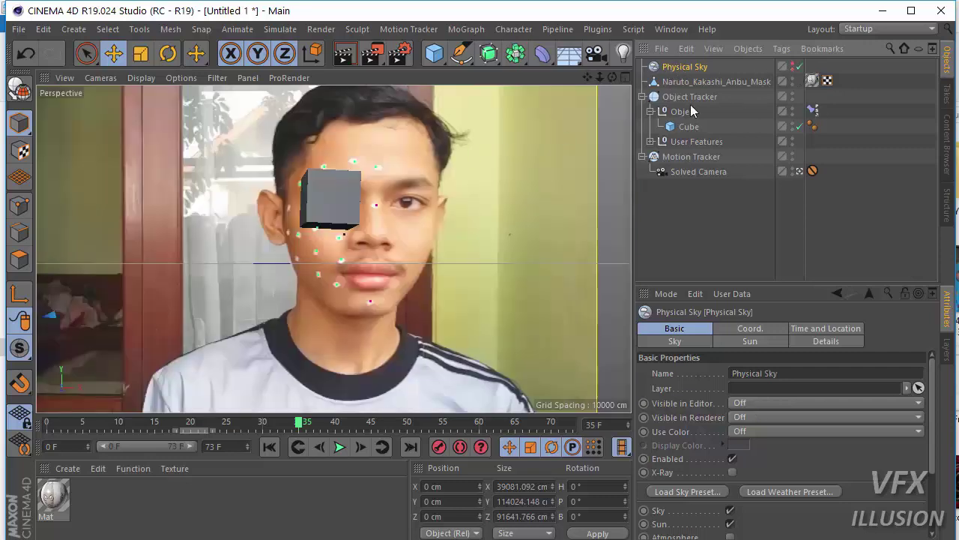
pyautogui.click(700, 81)
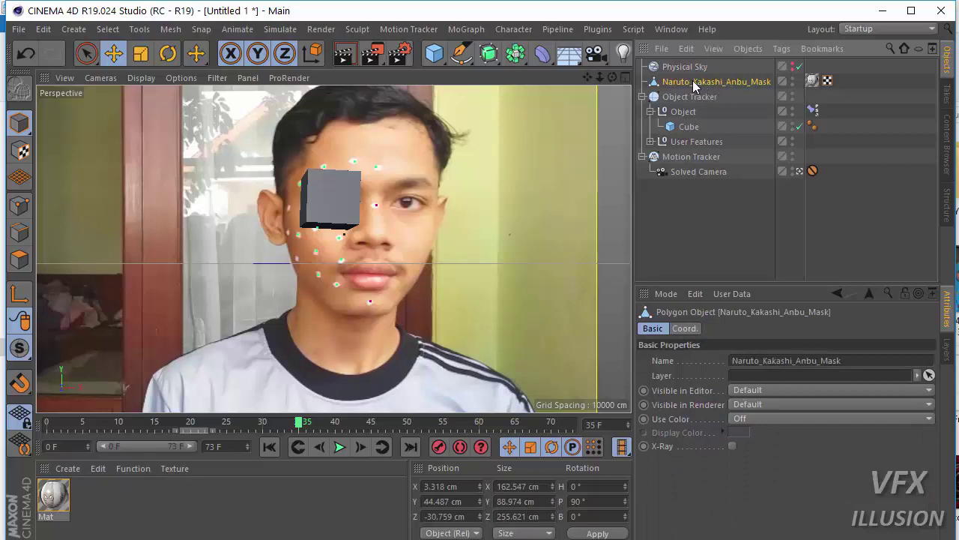
pyautogui.moveTo(694, 85); pyautogui.dragTo(688, 113)
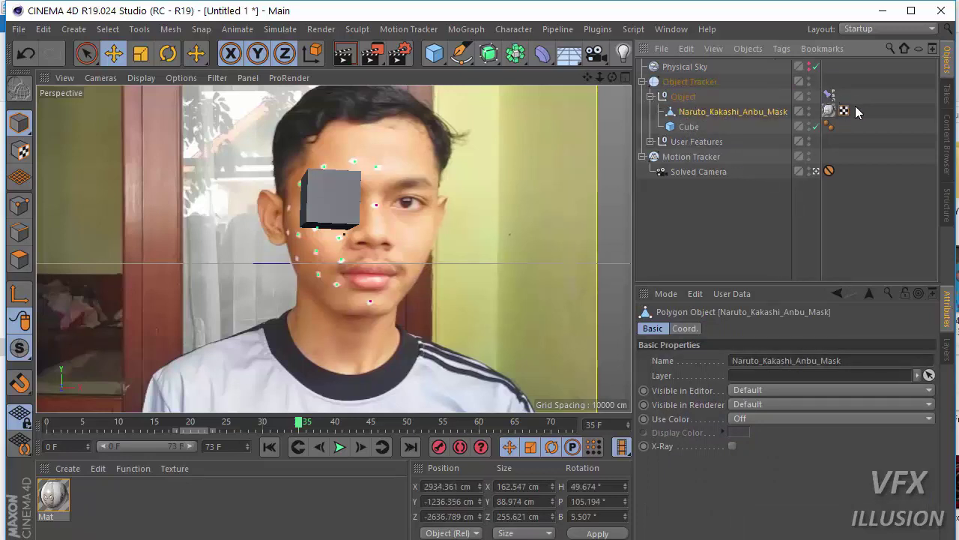
# Set the mask's X, Y and Z position to 0 and scale it up to face size.
pyautogui.click(460, 486)
pyautogui.write('0')
pyautogui.press('Tab')
pyautogui.write('0')
pyautogui.press('Tab')
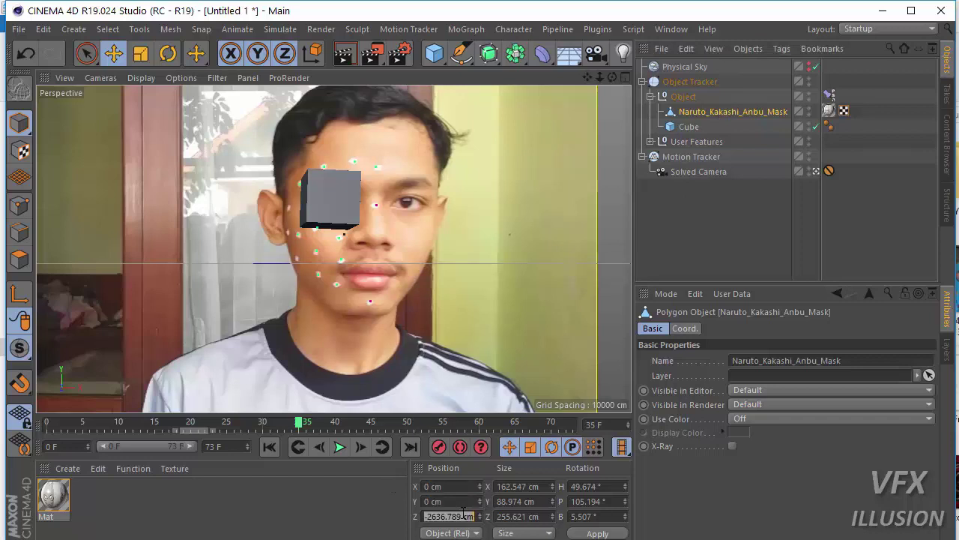
pyautogui.write('0')
pyautogui.click(589, 534)
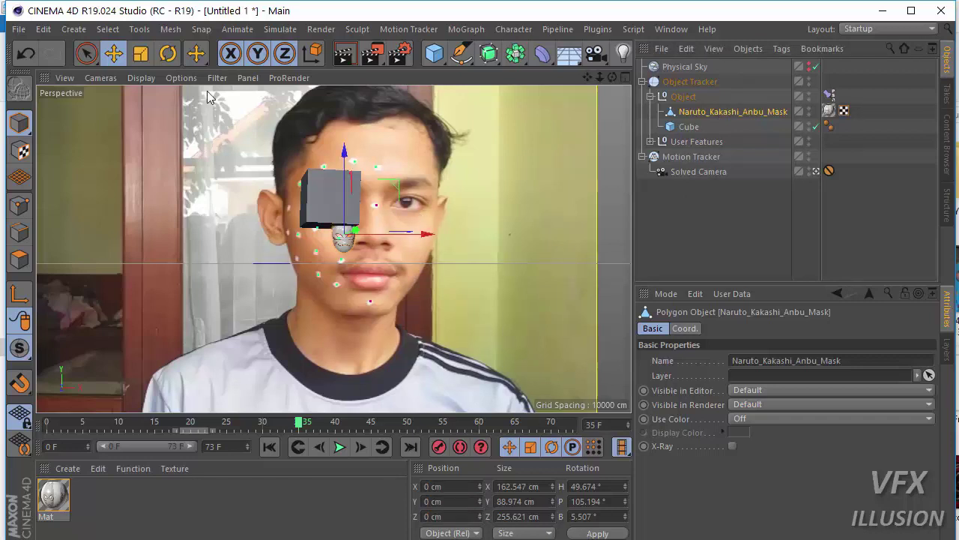
pyautogui.click(140, 53)
pyautogui.moveTo(353, 219); pyautogui.dragTo(384, 219)
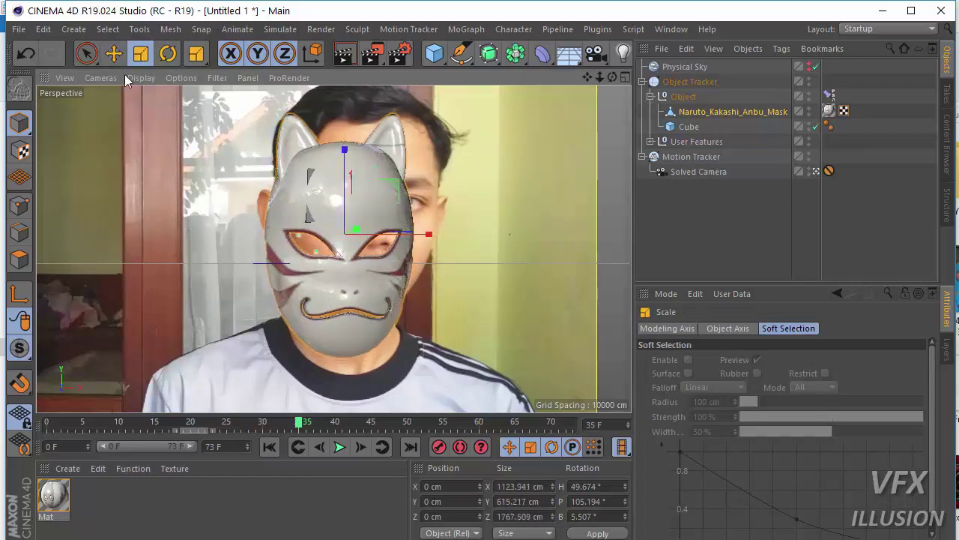
# Move the mask up and right over the face and hide the cube.
pyautogui.click(111, 56)
pyautogui.click(111, 56)
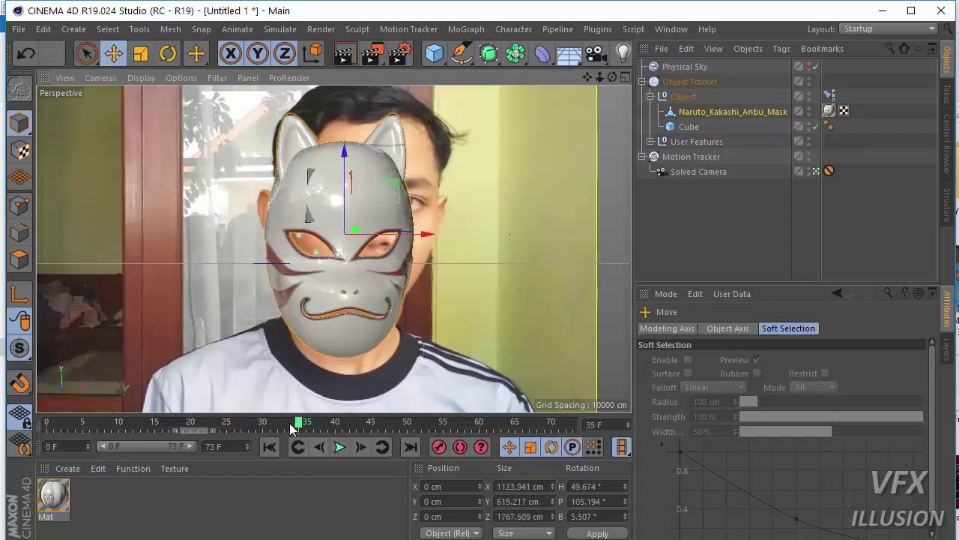
pyautogui.moveTo(300, 424)
pyautogui.mouseDown()
pyautogui.moveTo(227, 427)
pyautogui.moveTo(341, 425)
pyautogui.mouseUp()
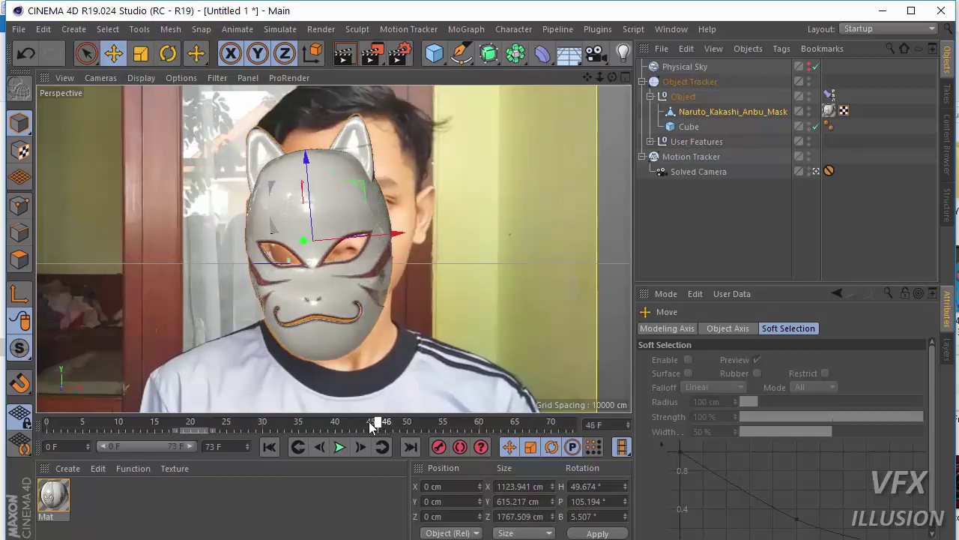
pyautogui.moveTo(322, 172)
pyautogui.mouseDown()
pyautogui.moveTo(410, 193)
pyautogui.moveTo(404, 188)
pyautogui.mouseUp()
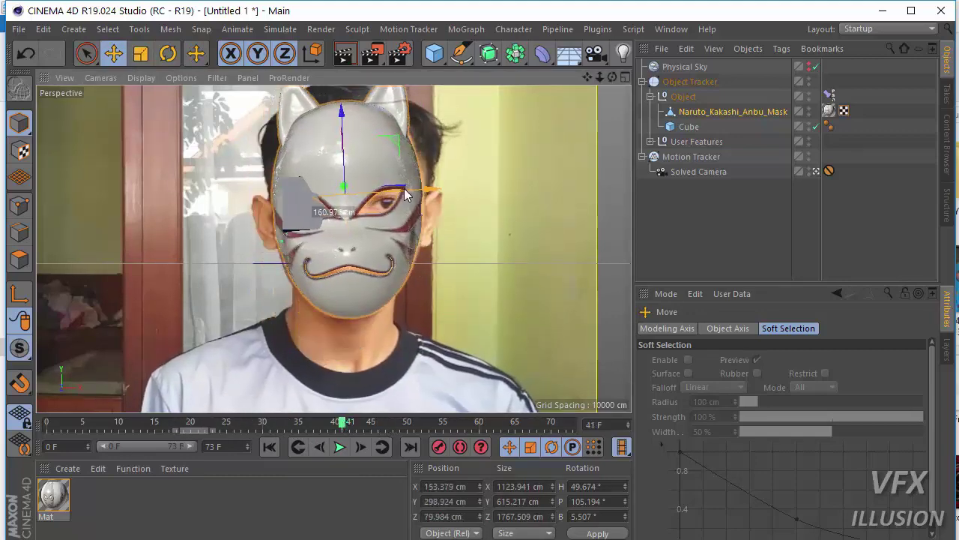
pyautogui.click(816, 126)
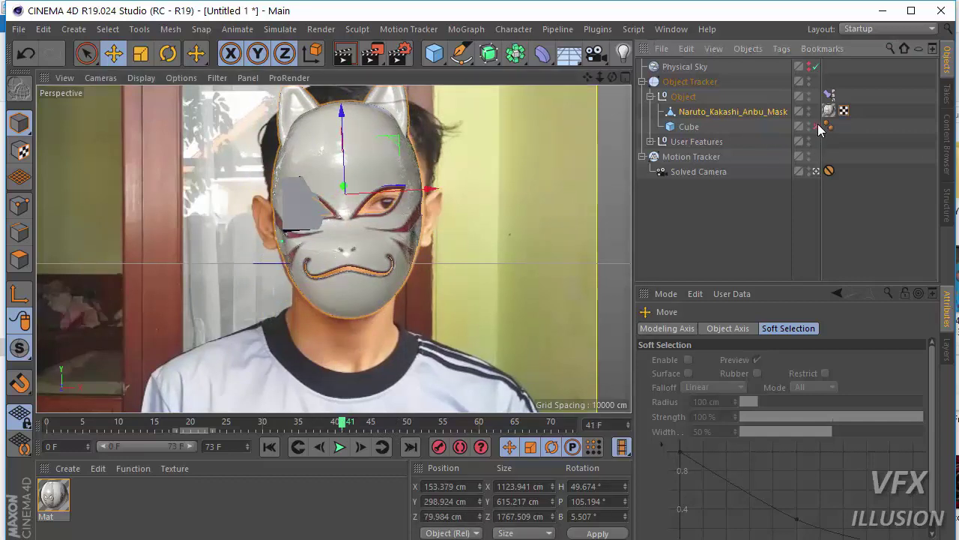
pyautogui.moveTo(399, 193)
pyautogui.mouseDown()
pyautogui.moveTo(410, 196)
pyautogui.moveTo(402, 197)
pyautogui.mouseUp()
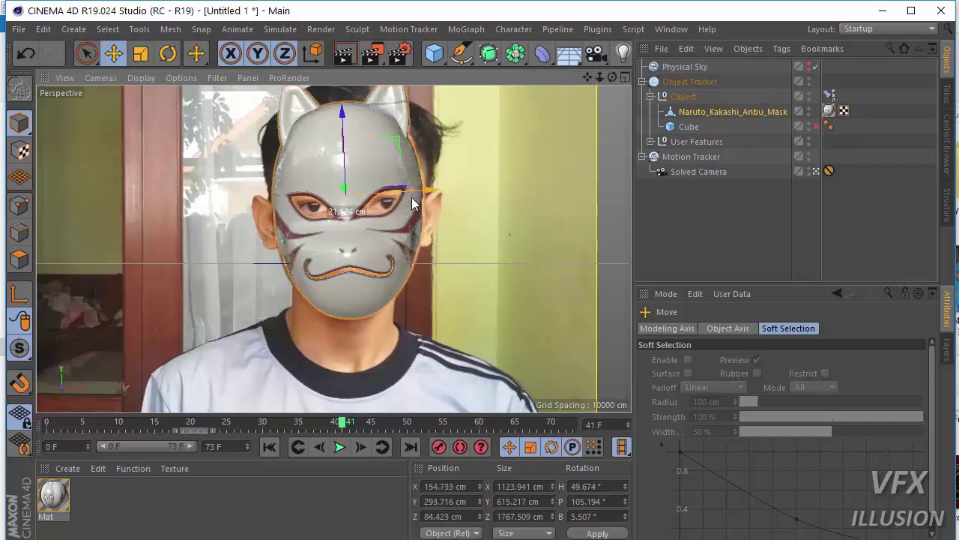
# Tilt the mask slightly to match the head, enlarge it a little, and scrub the footage to check.
pyautogui.click(167, 53)
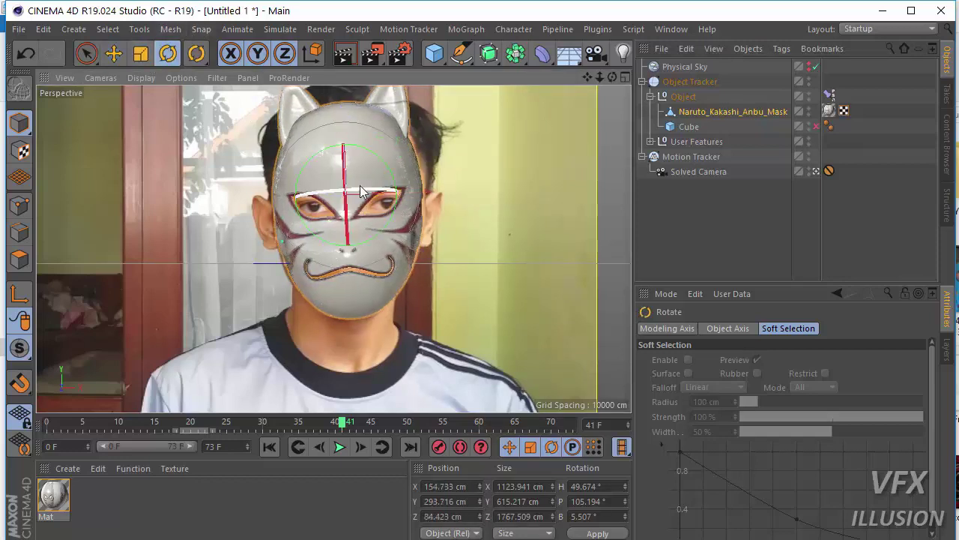
pyautogui.moveTo(365, 189); pyautogui.dragTo(364, 187)
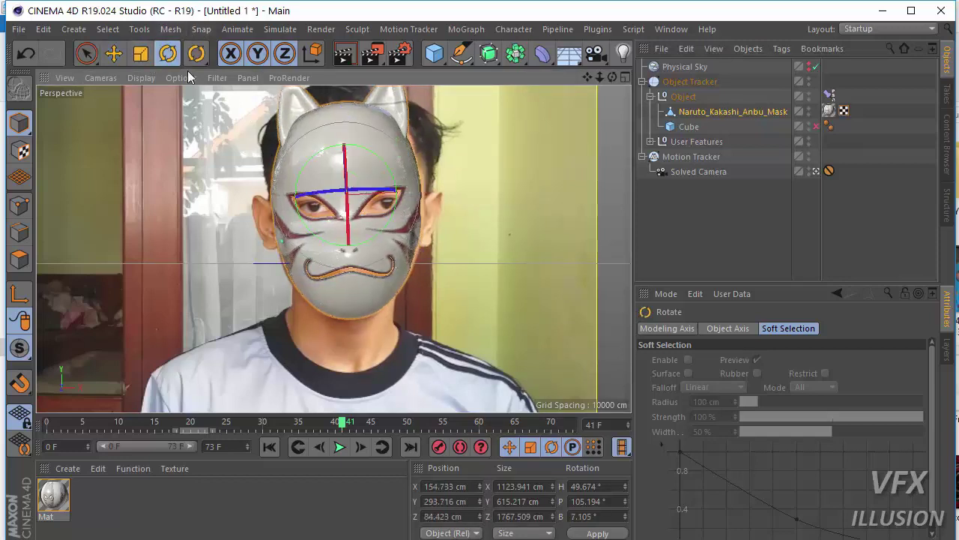
pyautogui.click(140, 53)
pyautogui.moveTo(289, 139); pyautogui.dragTo(252, 149)
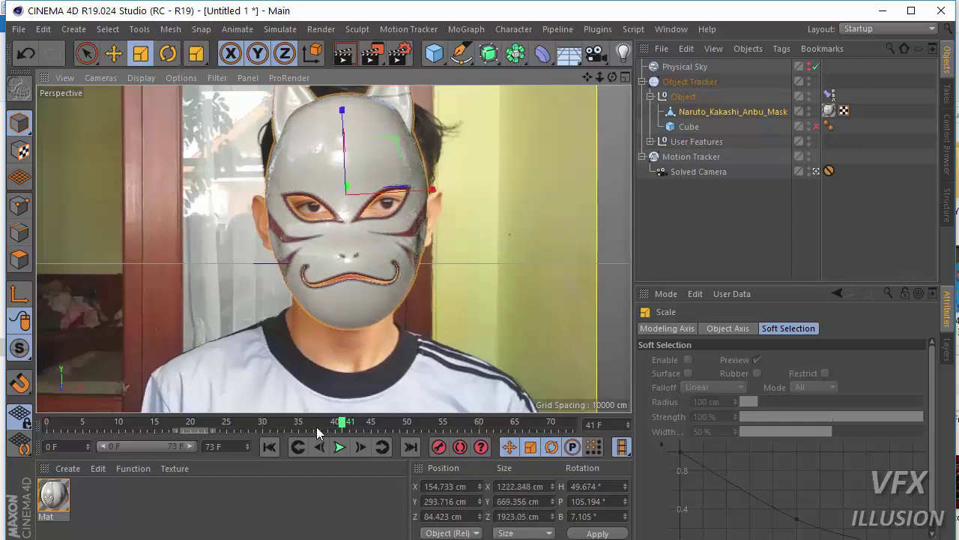
pyautogui.moveTo(318, 427); pyautogui.dragTo(45, 428)
pyautogui.moveTo(82, 429)
pyautogui.mouseDown()
pyautogui.moveTo(549, 415)
pyautogui.moveTo(24, 429)
pyautogui.moveTo(396, 420)
pyautogui.moveTo(596, 393)
pyautogui.mouseUp()
# Shift the mask sideways to centre it on the face, then deselect to view the result.
pyautogui.click(113, 53)
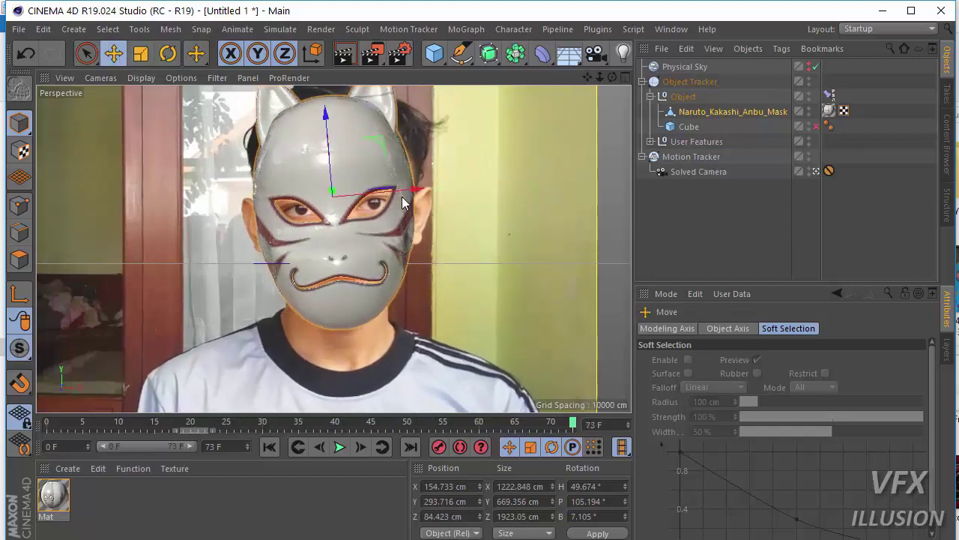
pyautogui.moveTo(396, 197); pyautogui.dragTo(402, 196)
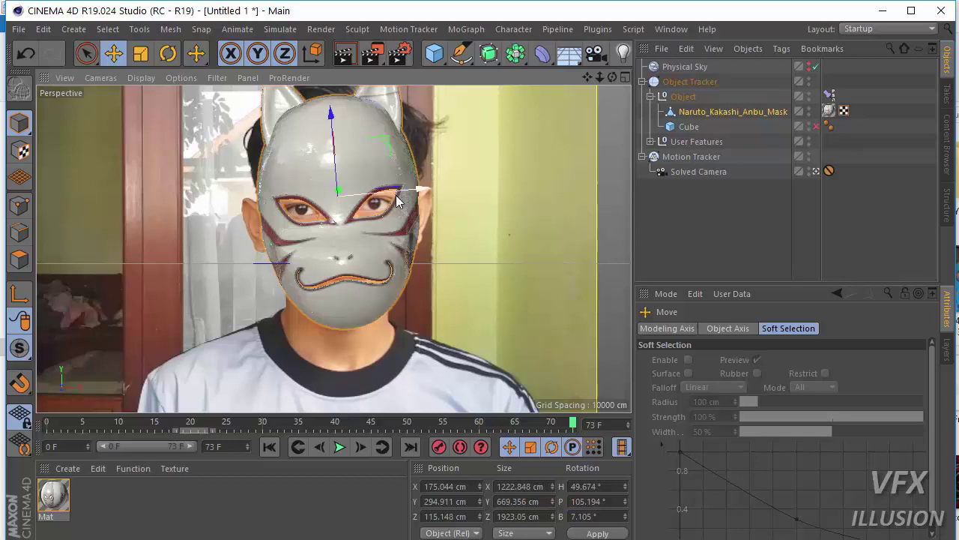
pyautogui.moveTo(397, 201); pyautogui.dragTo(395, 200)
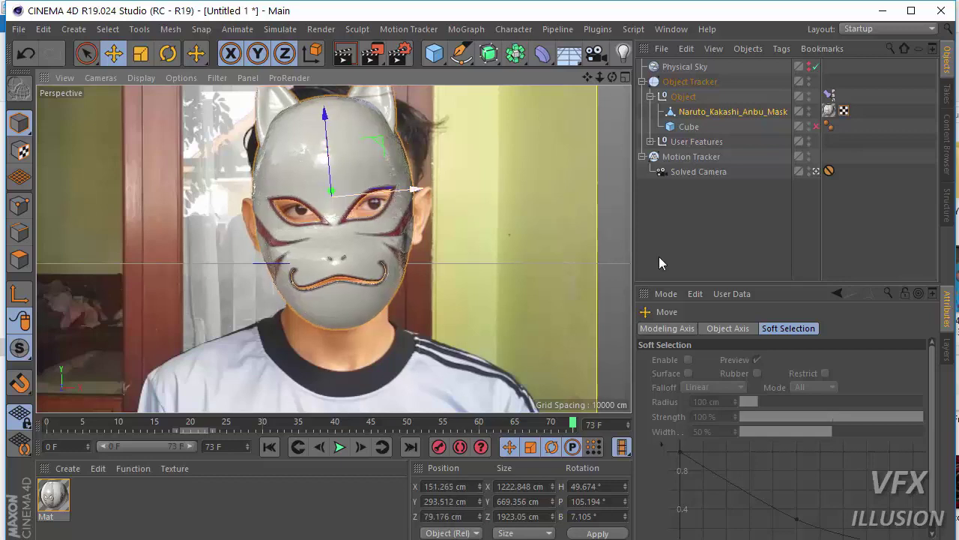
pyautogui.click(712, 233)
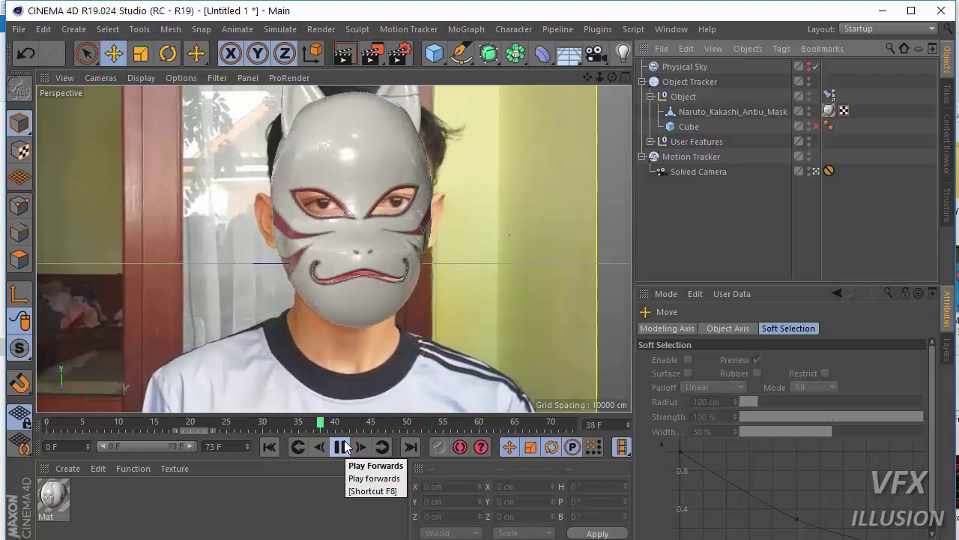
pyautogui.click(342, 447)
pyautogui.click(415, 200)
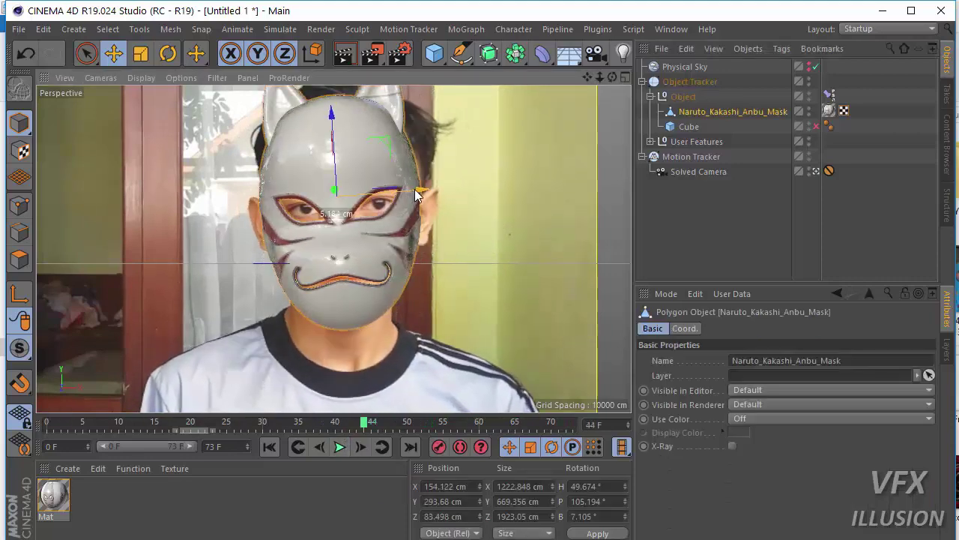
pyautogui.moveTo(364, 425)
pyautogui.mouseDown()
pyautogui.moveTo(46, 445)
pyautogui.moveTo(121, 426)
pyautogui.moveTo(46, 433)
pyautogui.moveTo(467, 426)
pyautogui.moveTo(212, 421)
pyautogui.moveTo(388, 425)
pyautogui.moveTo(373, 426)
pyautogui.mouseUp()
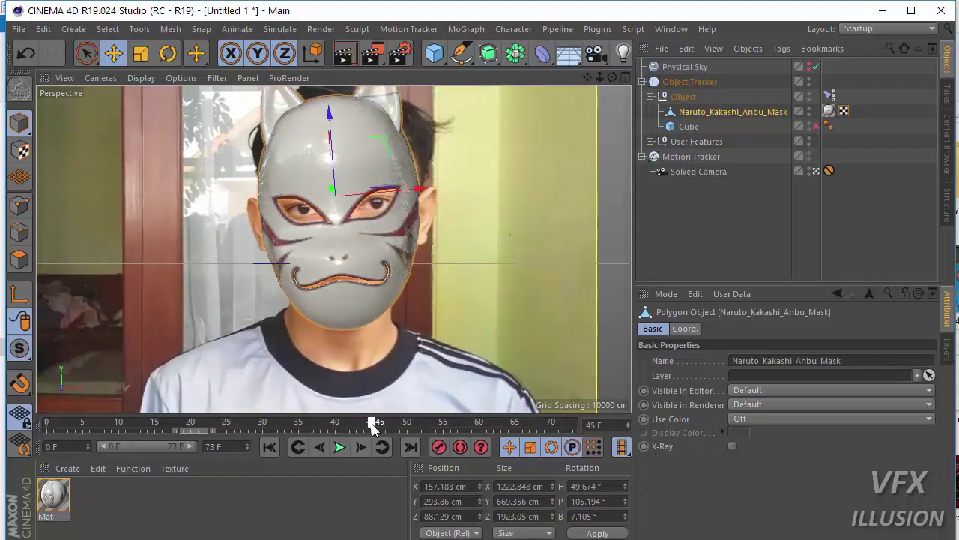